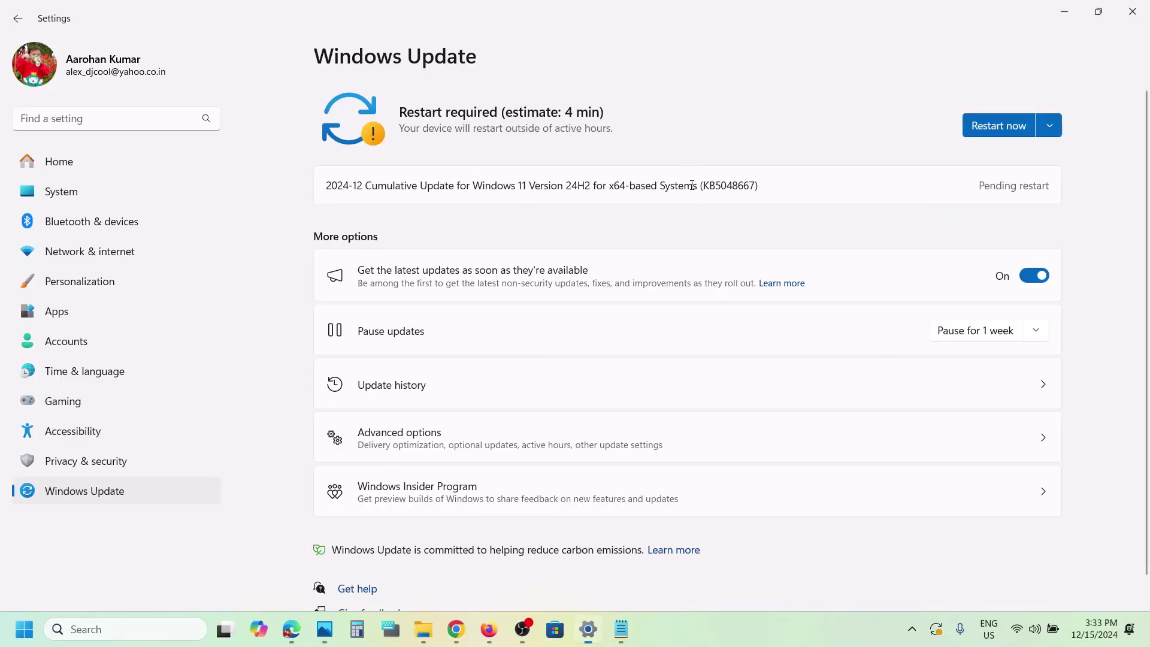
# - Select the KB5048667 update number shown in Windows Update
pyautogui.doubleClick(732, 188)
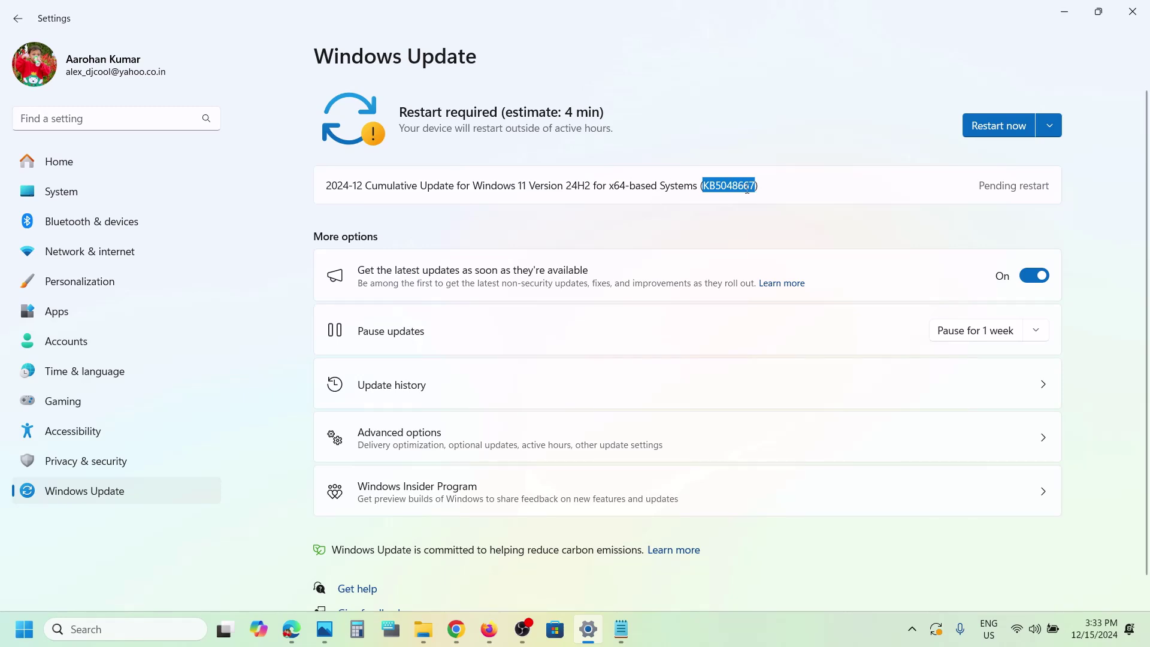
pyautogui.click(713, 190)
pyautogui.moveTo(707, 186); pyautogui.dragTo(760, 187)
pyautogui.click(789, 644)
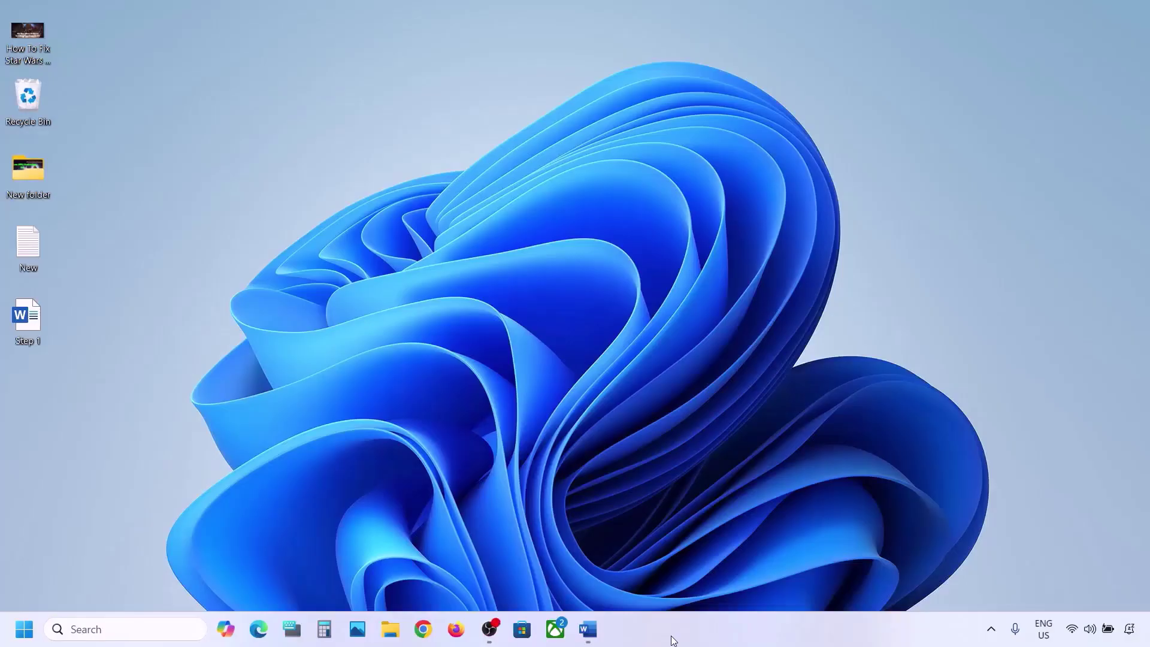
# - Highlight Step 1 in the Word notes and launch the Services console through search
pyautogui.click(588, 629)
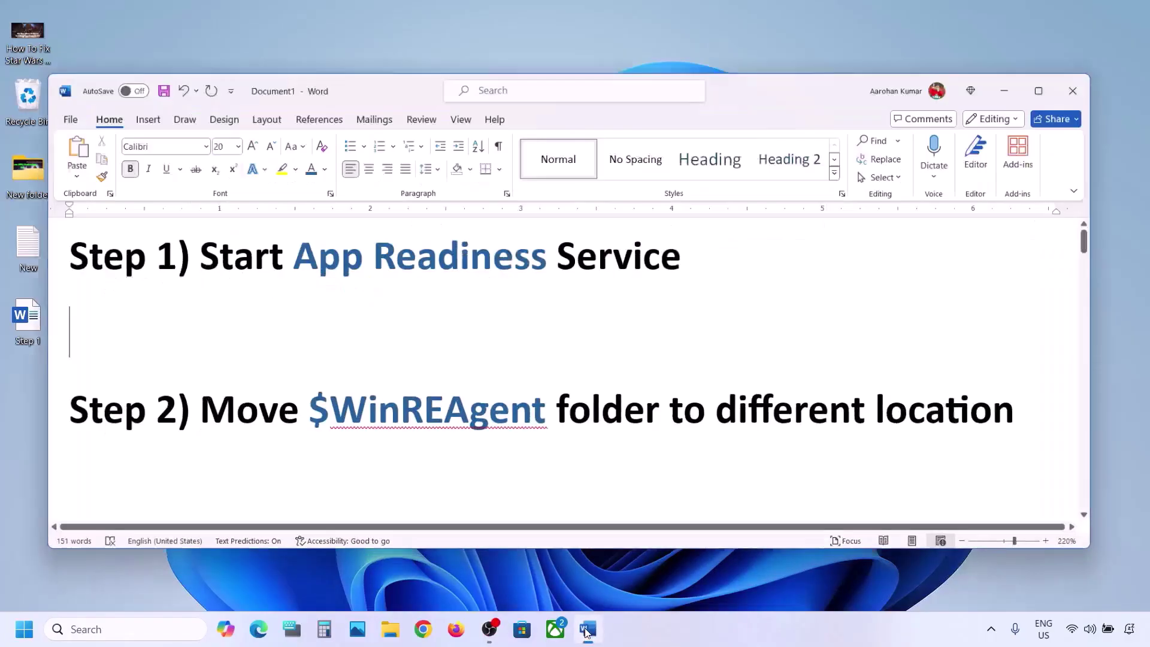
pyautogui.moveTo(211, 244); pyautogui.dragTo(594, 239)
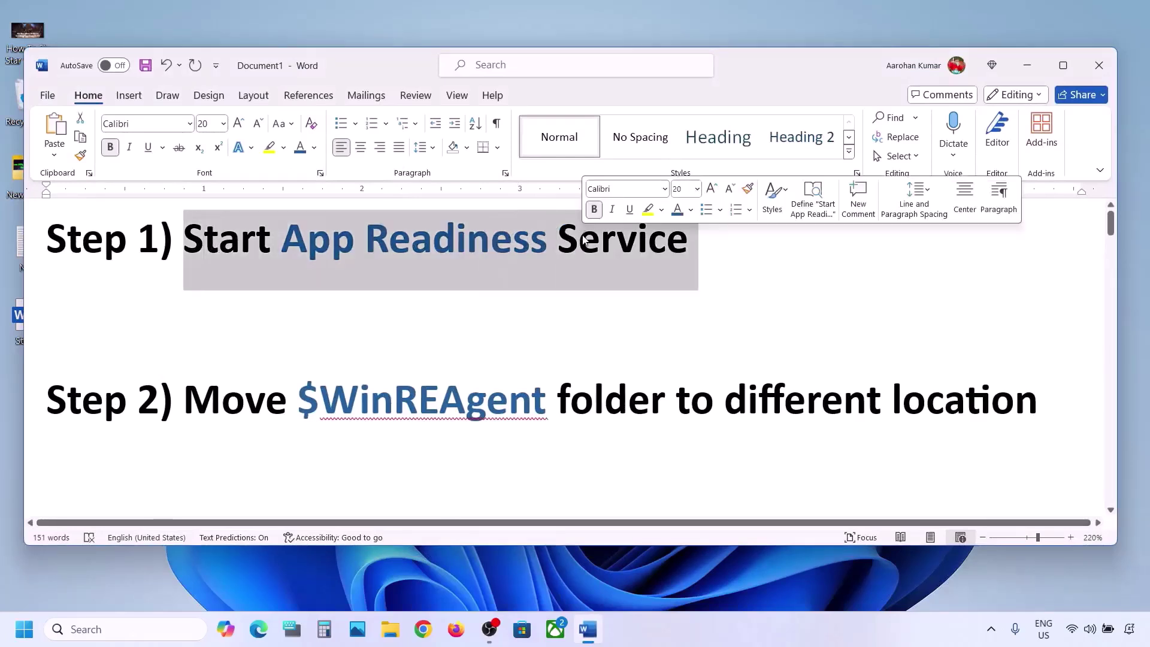
pyautogui.click(89, 623)
pyautogui.write('services')
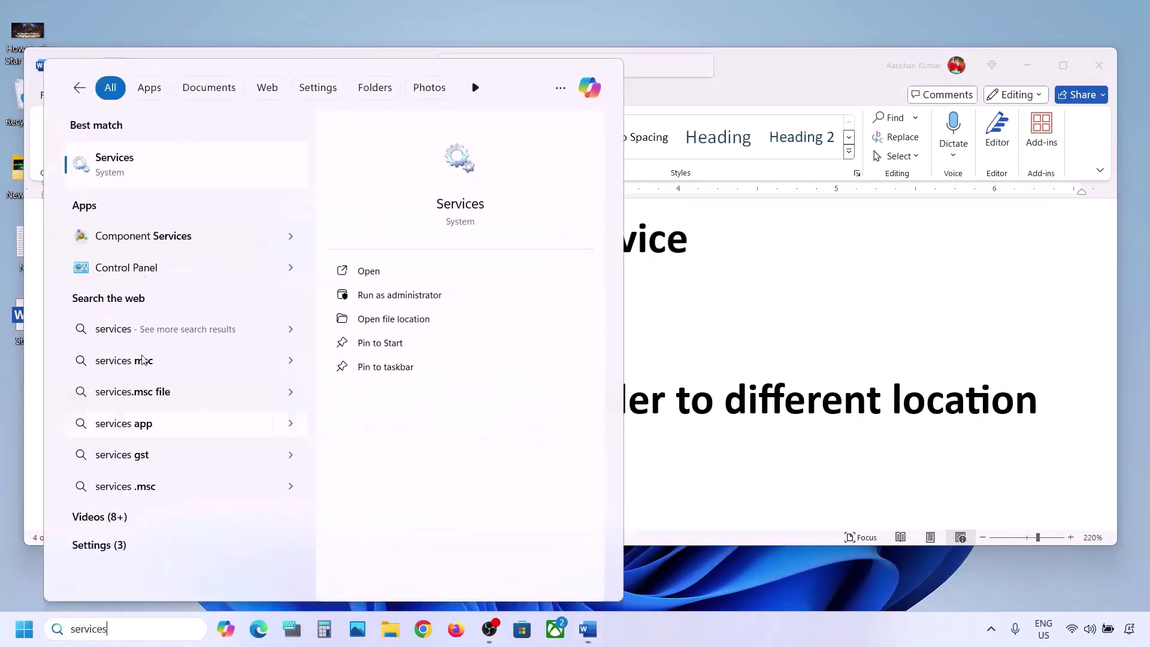
pyautogui.click(146, 174)
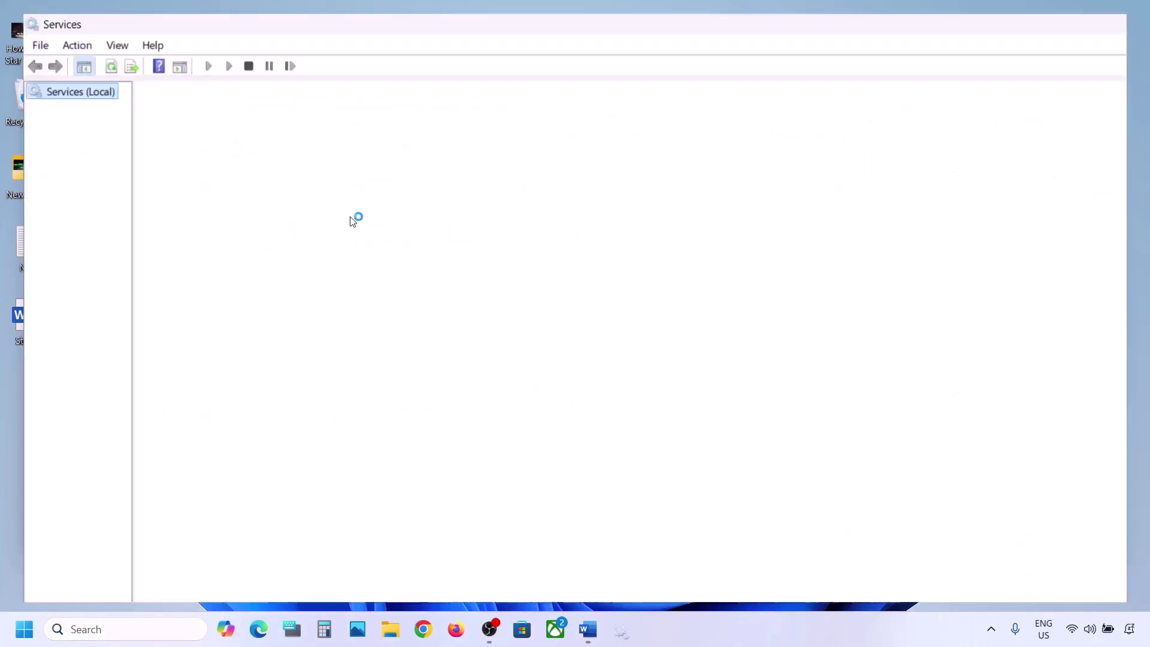
# - Set App Readiness startup type to Automatic, apply it, and start the service
pyautogui.click(328, 190)
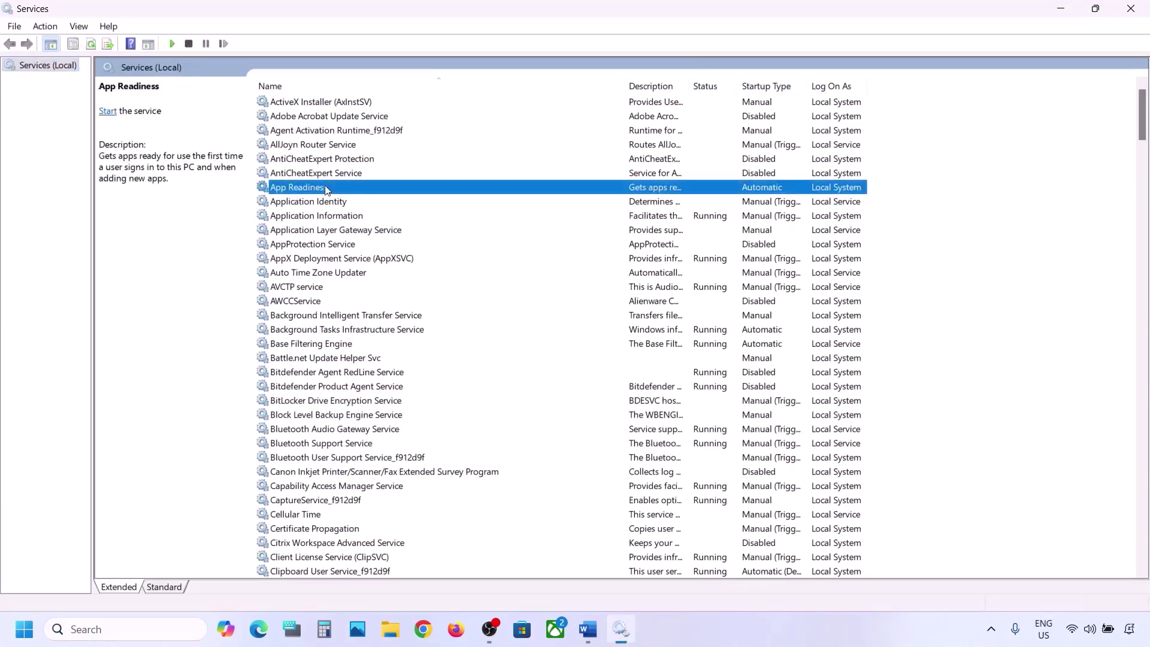
pyautogui.doubleClick(357, 191)
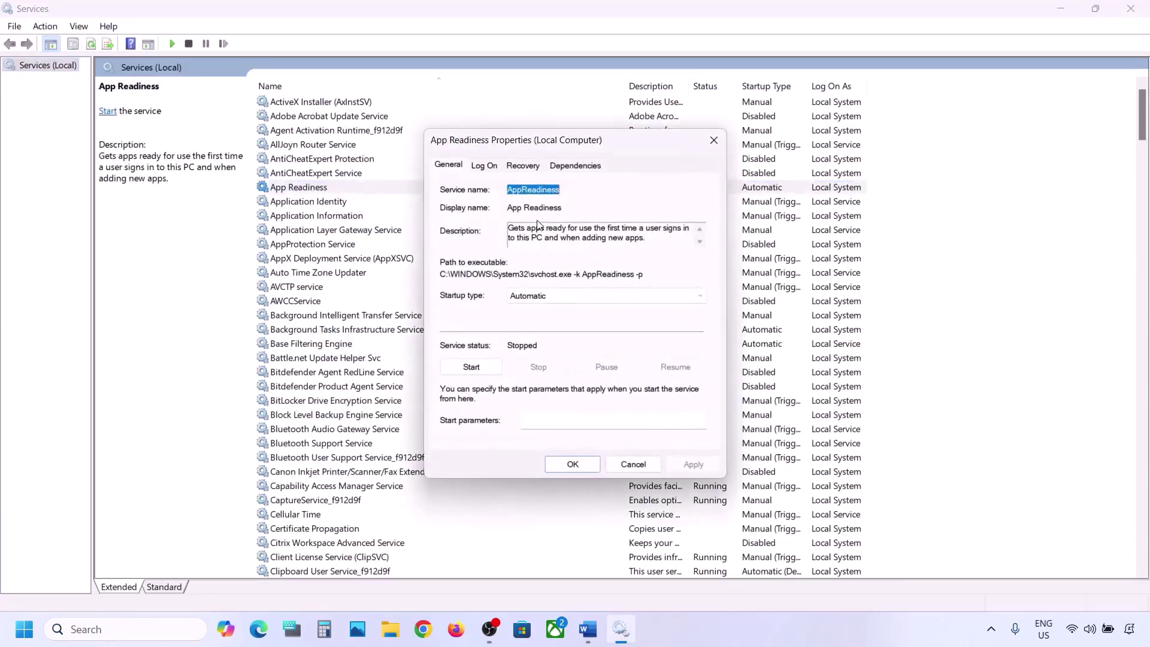
pyautogui.click(532, 297)
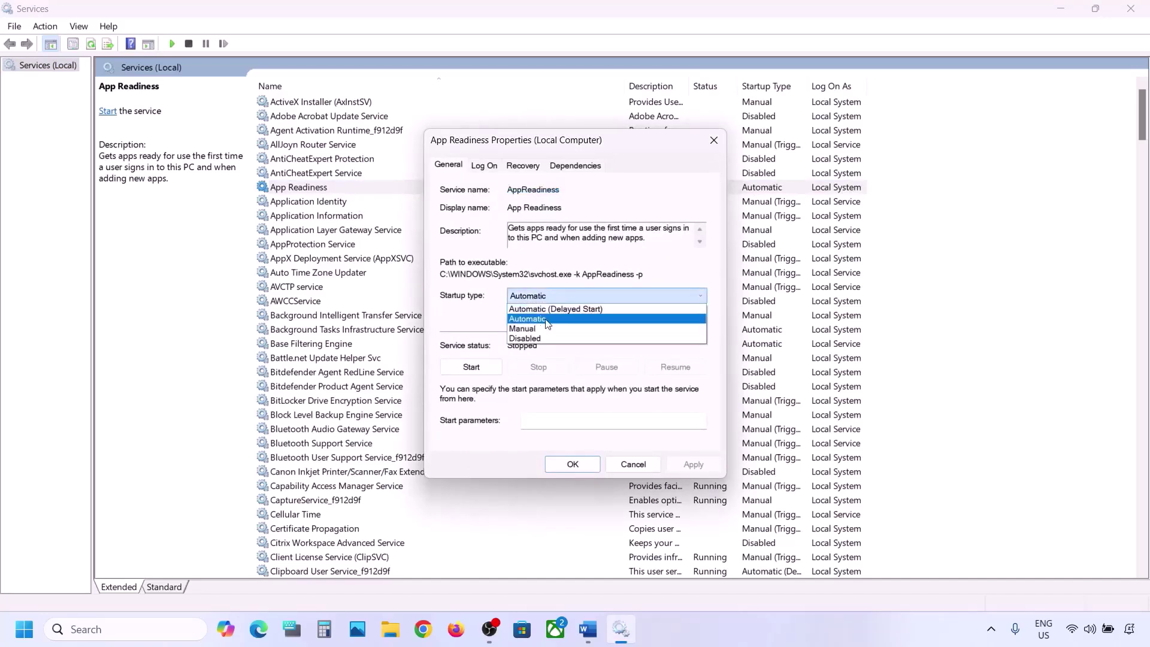
pyautogui.click(548, 324)
pyautogui.click(692, 467)
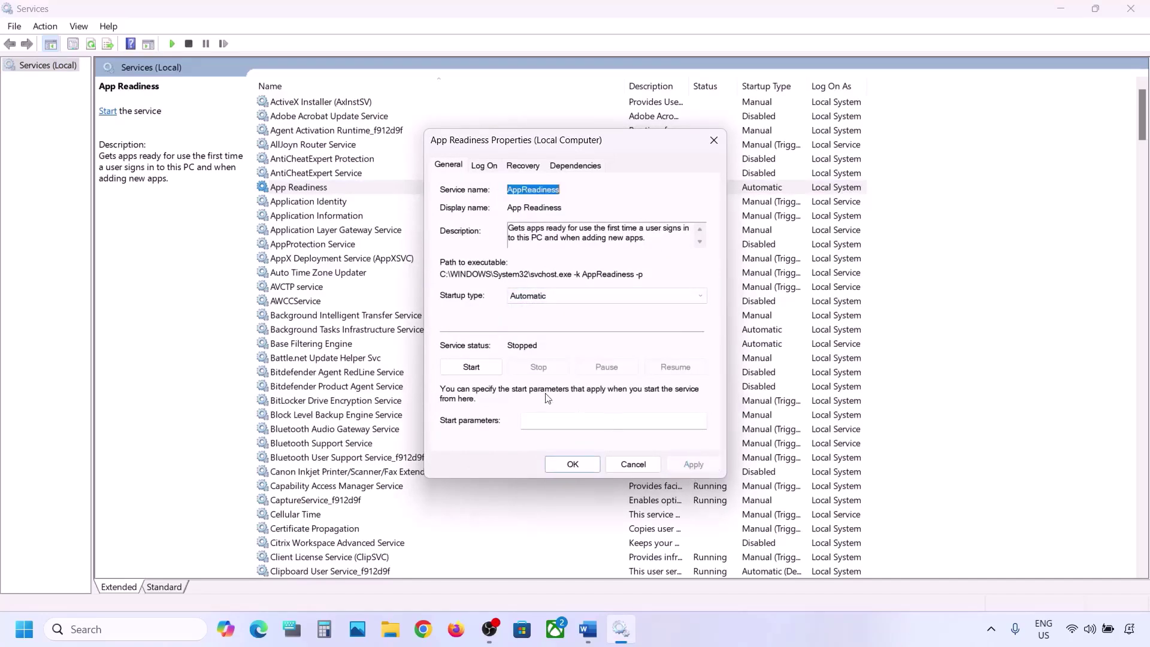
pyautogui.click(476, 369)
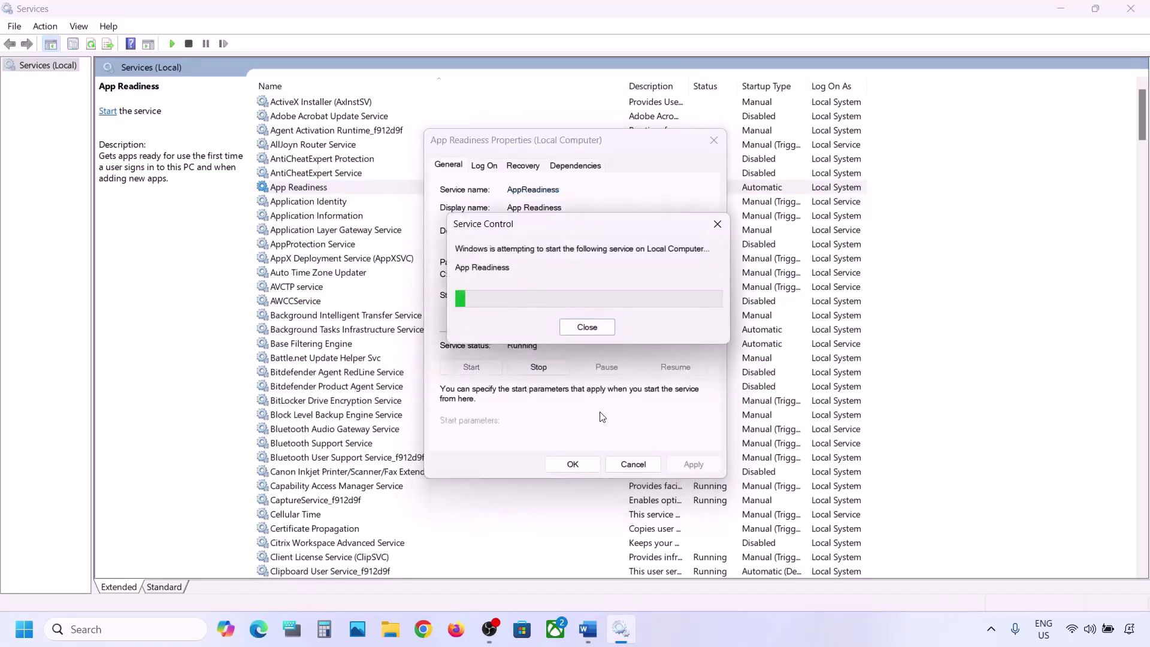
pyautogui.click(576, 464)
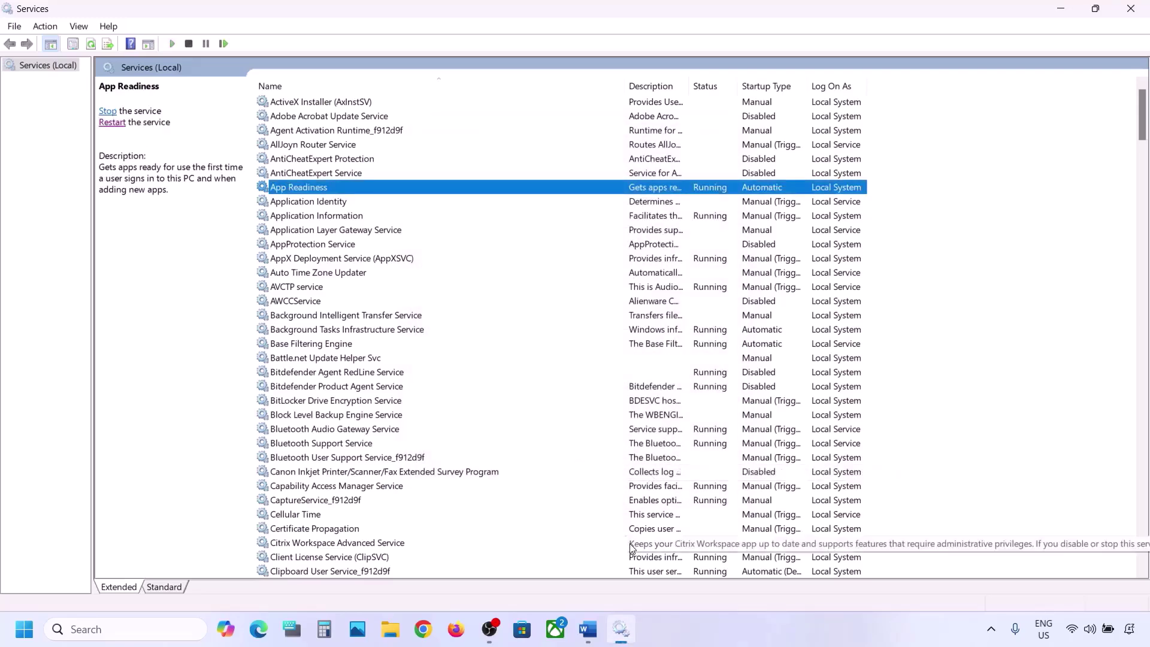
pyautogui.click(588, 629)
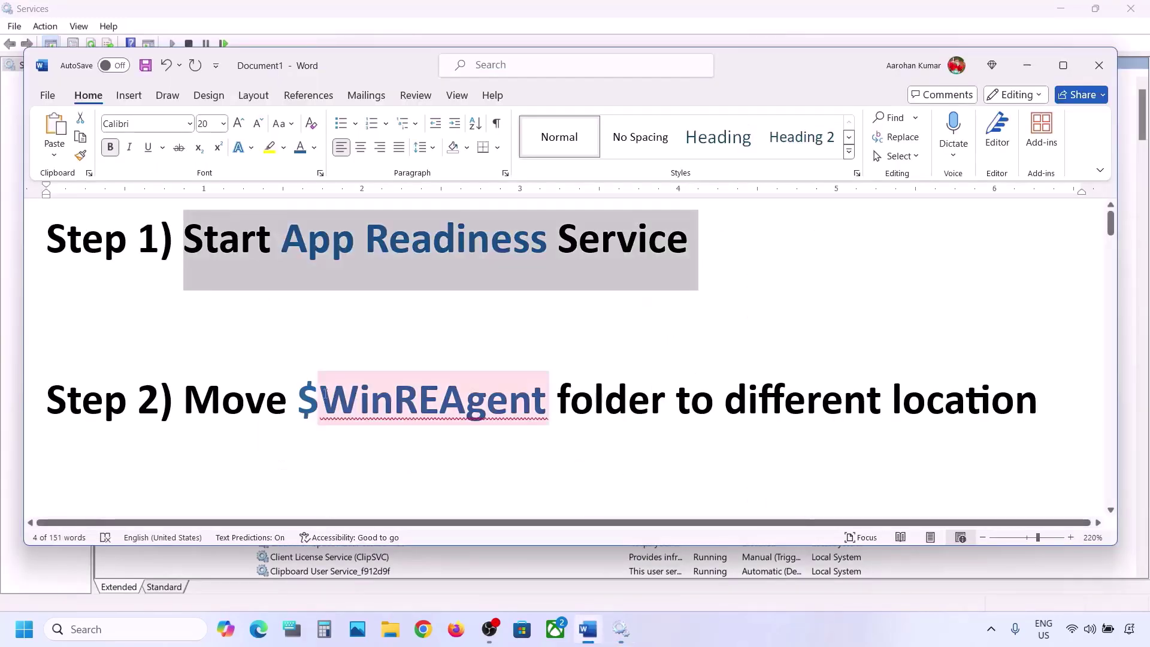
# - Open OS (C:) in File Explorer with hidden items shown to reveal $WinREAgent
pyautogui.moveTo(298, 412); pyautogui.dragTo(495, 418)
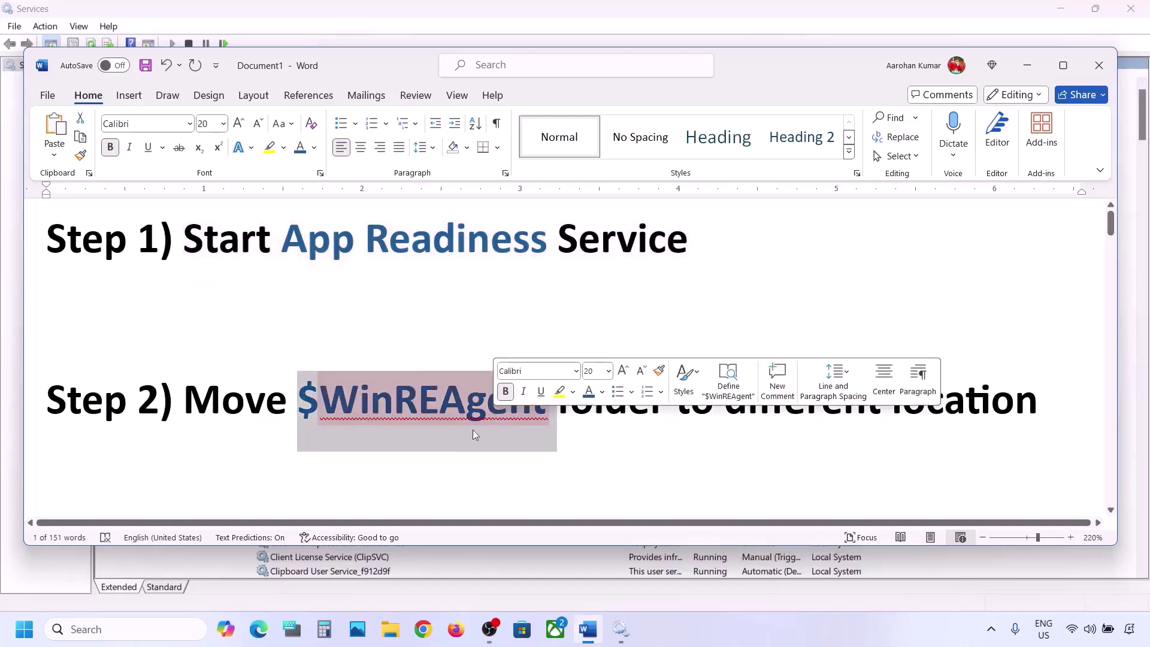
pyautogui.click(393, 635)
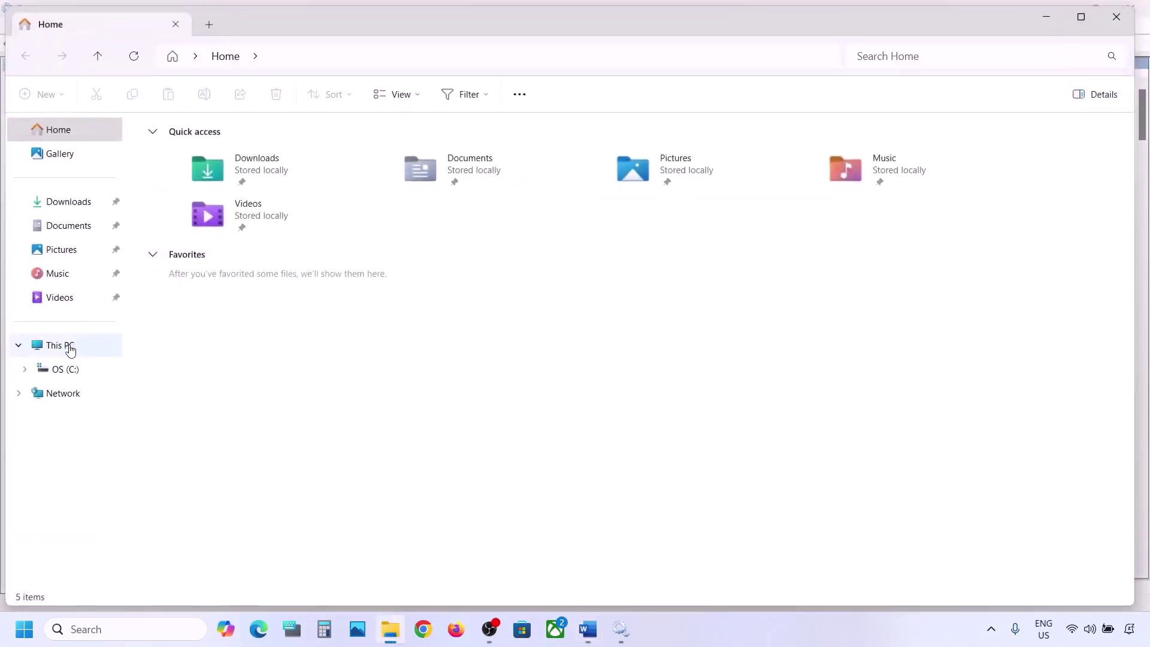
pyautogui.click(69, 348)
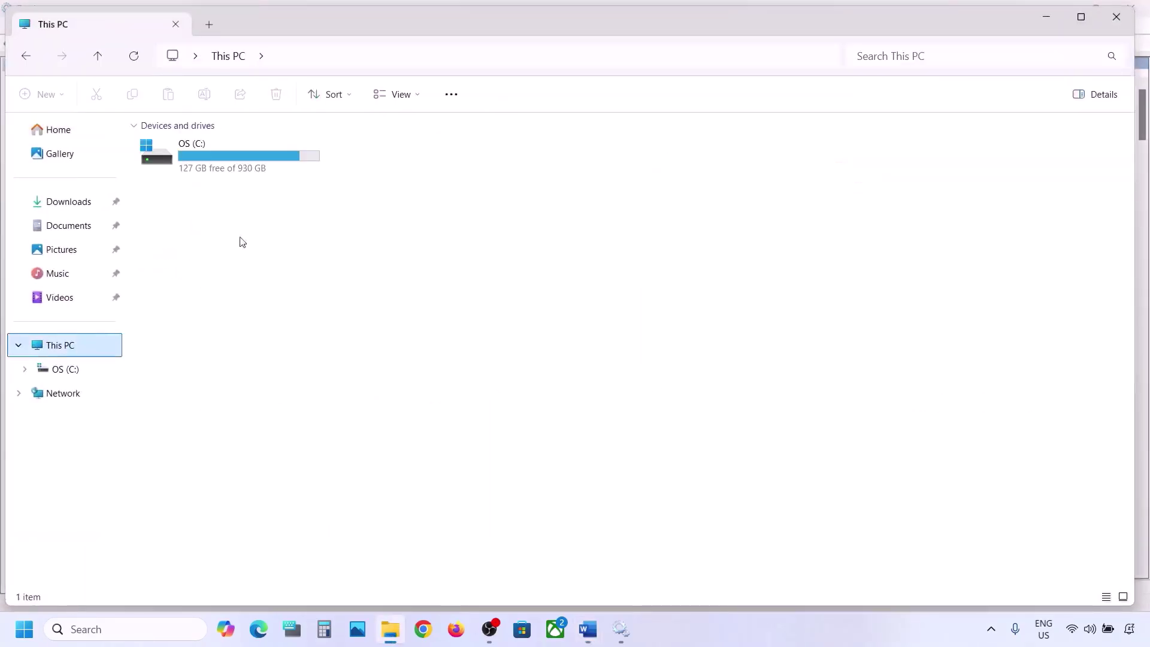
pyautogui.doubleClick(222, 160)
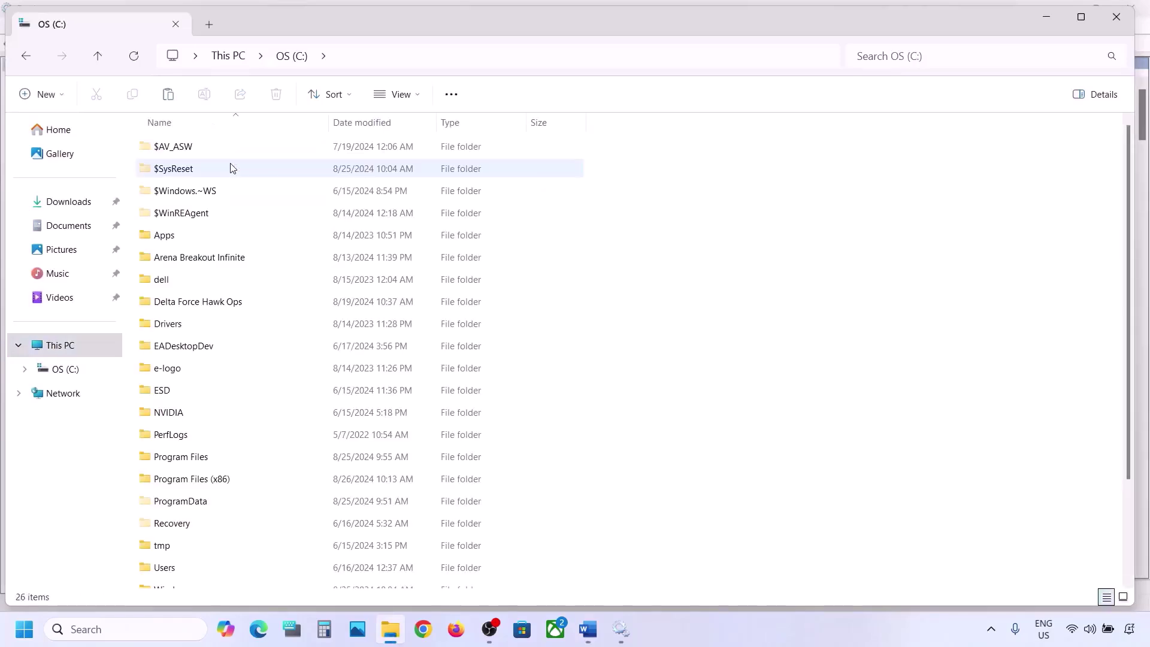
pyautogui.click(207, 216)
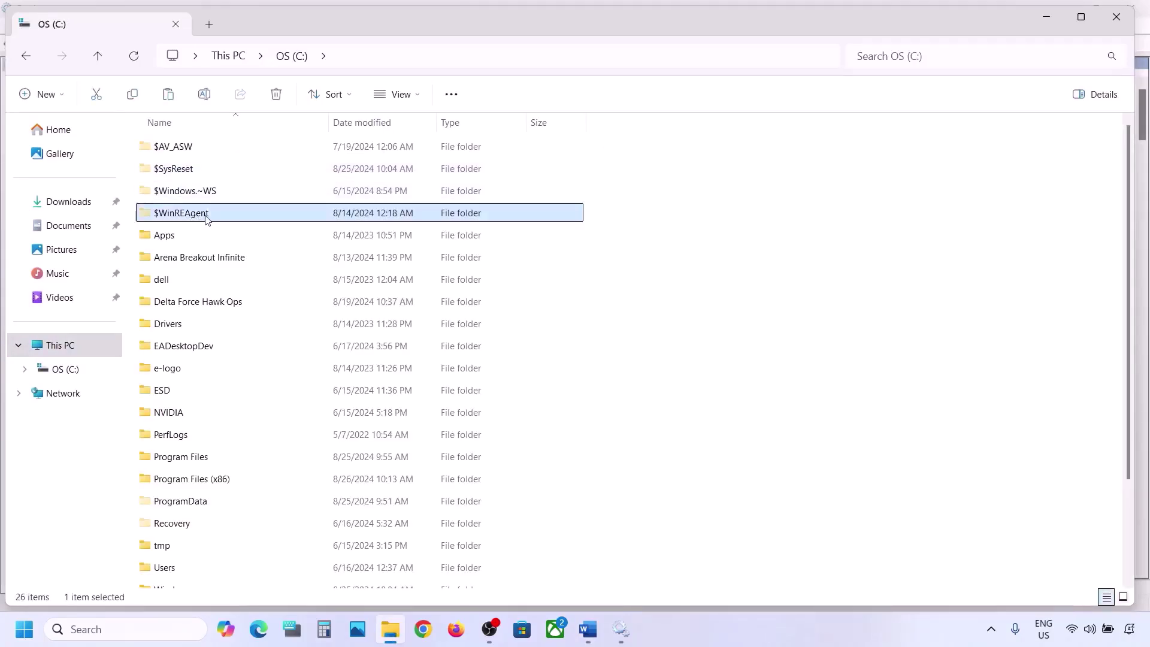
pyautogui.moveTo(207, 218)
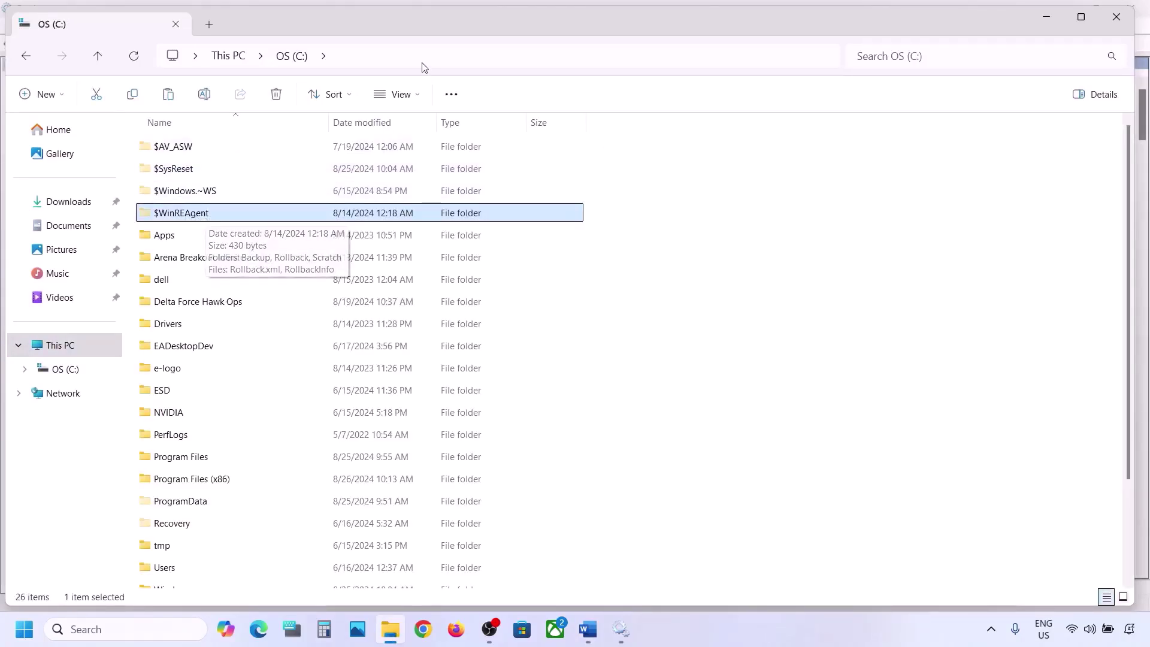
pyautogui.click(411, 94)
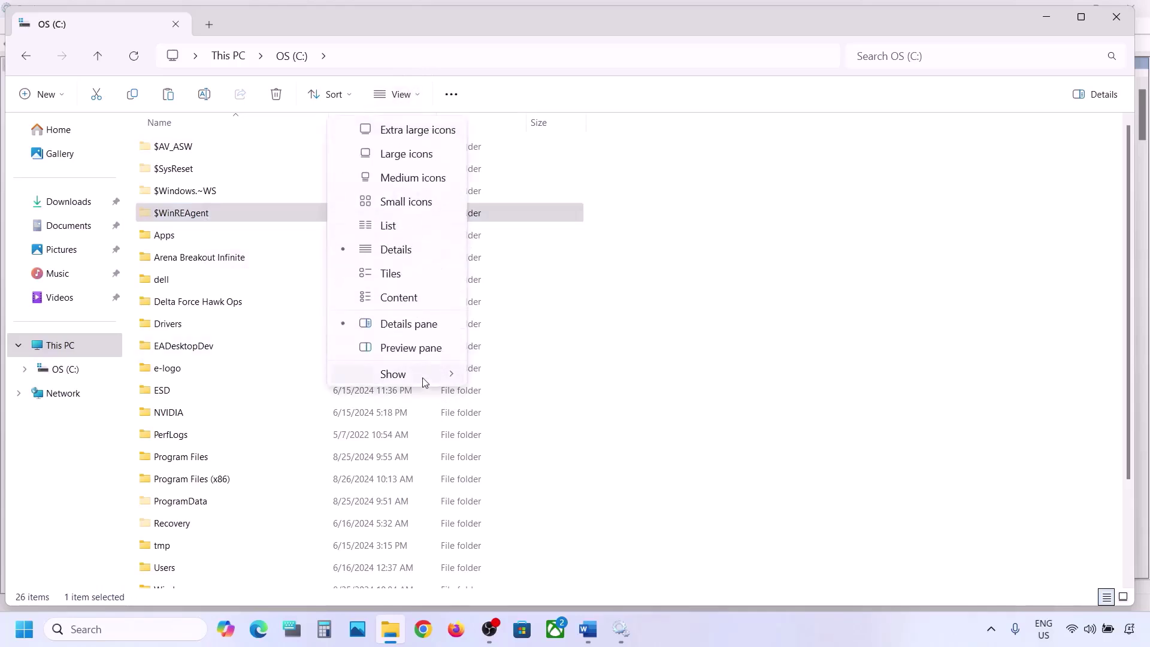
pyautogui.moveTo(423, 376)
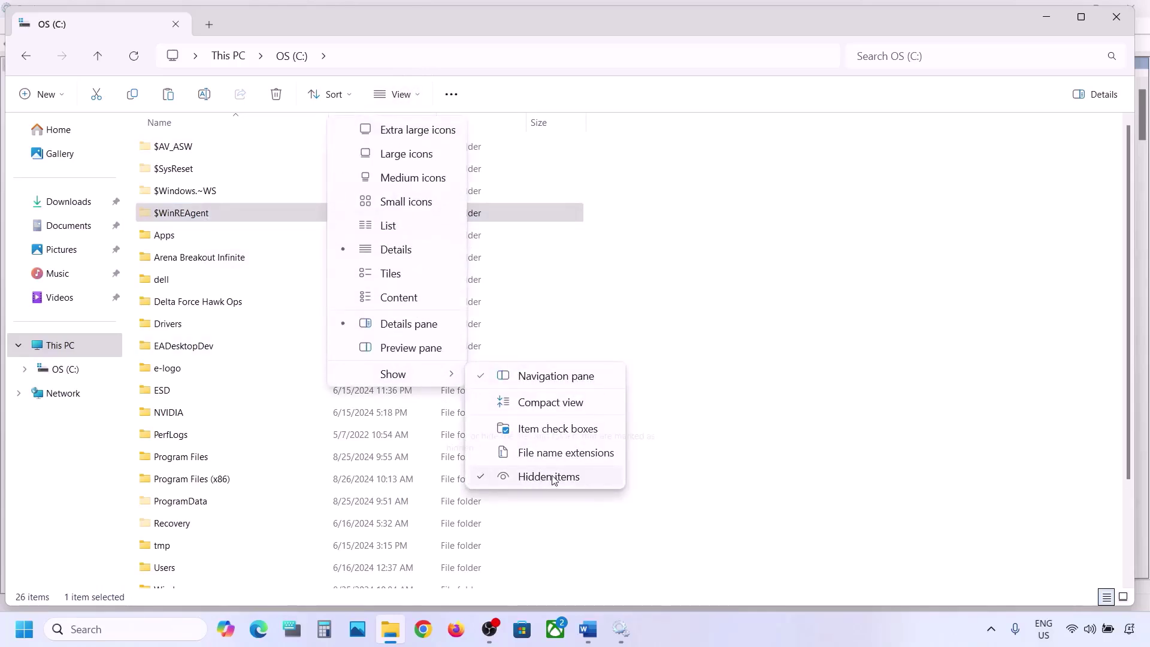
pyautogui.click(187, 215)
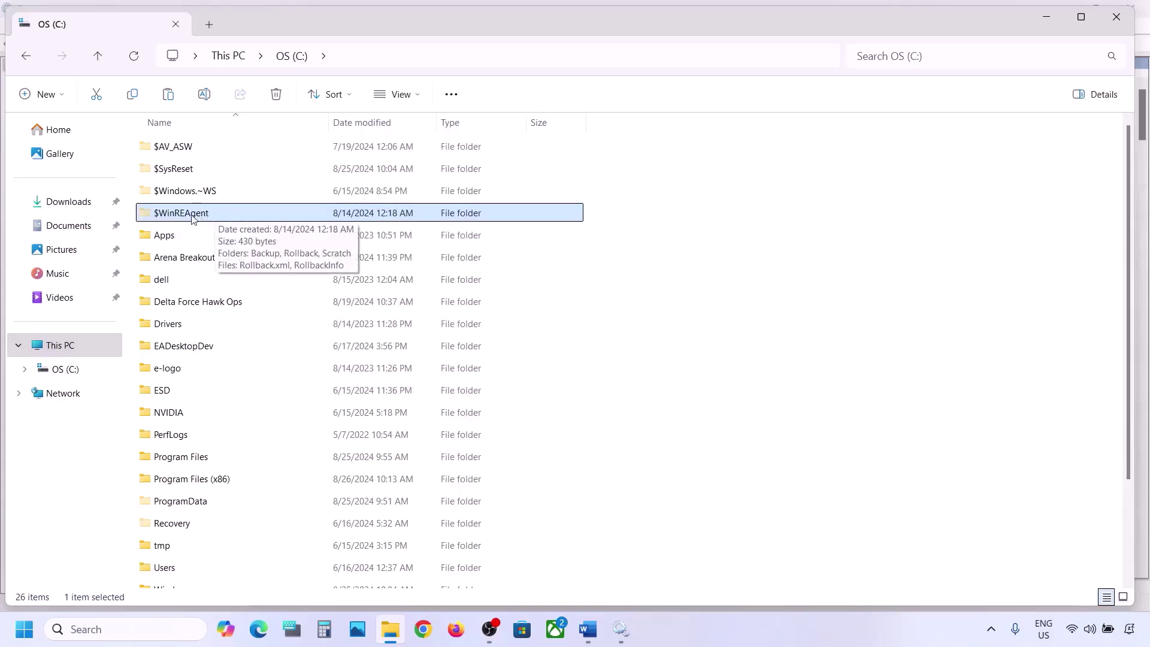
# - Copy the $WinREAgent folder and show the desktop
pyautogui.rightClick(192, 215)
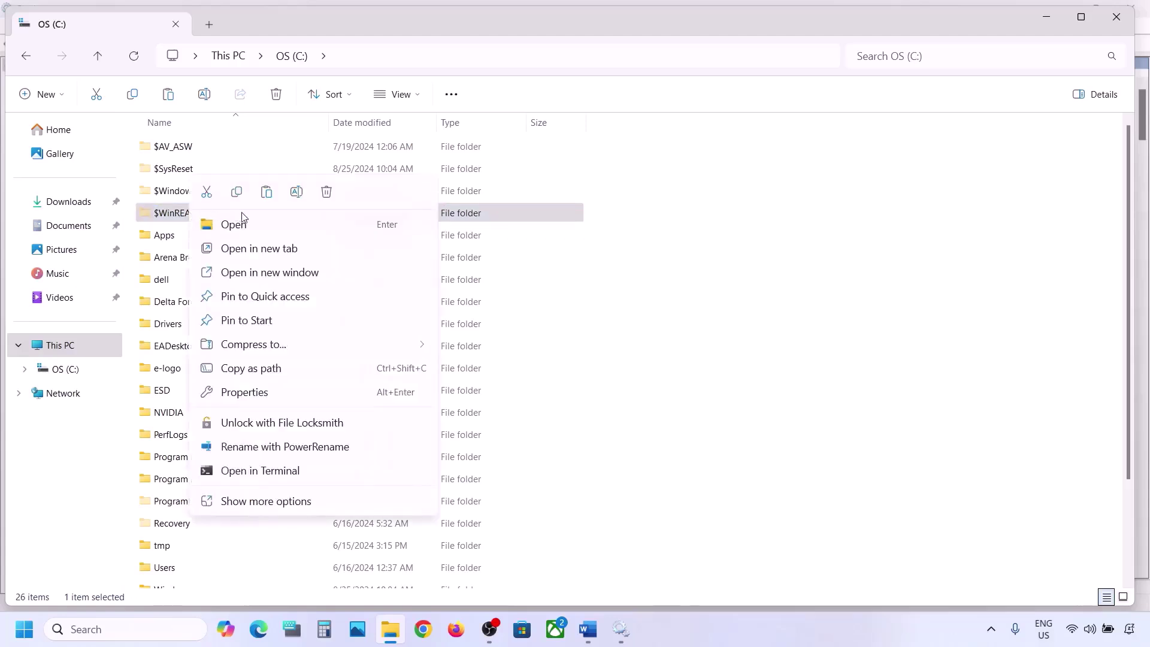
pyautogui.click(238, 198)
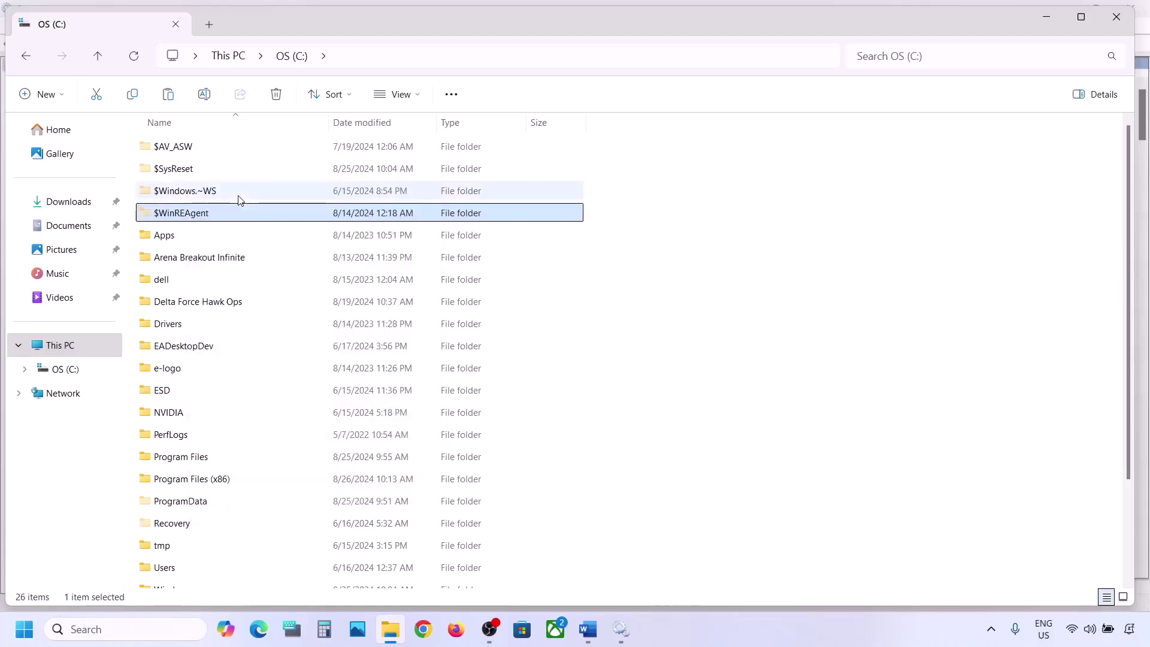
pyautogui.press('super+d')
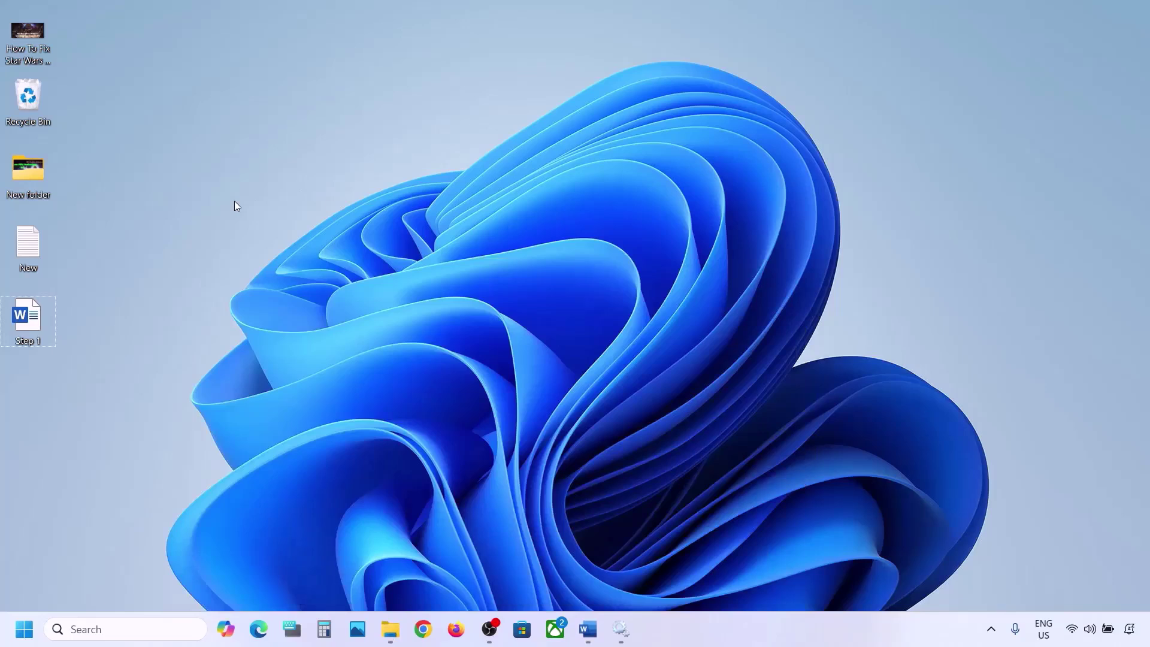
# - Paste $WinREAgent onto the desktop and delete the original from the C: drive
pyautogui.hotkey('ctrl', 'v')
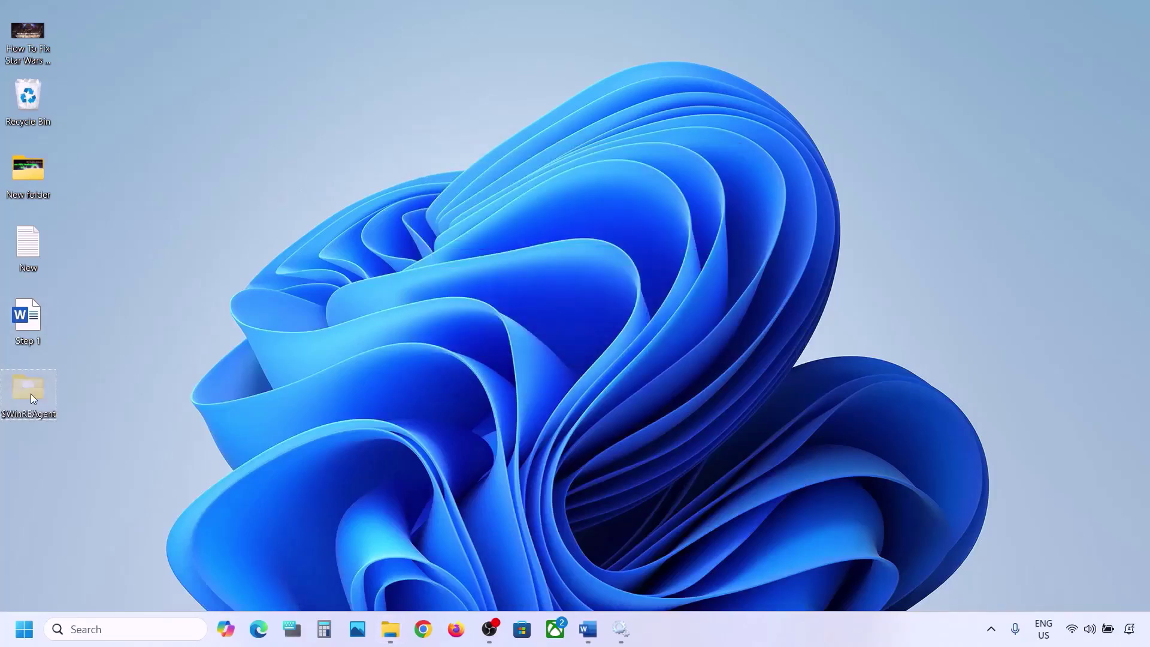
pyautogui.click(390, 629)
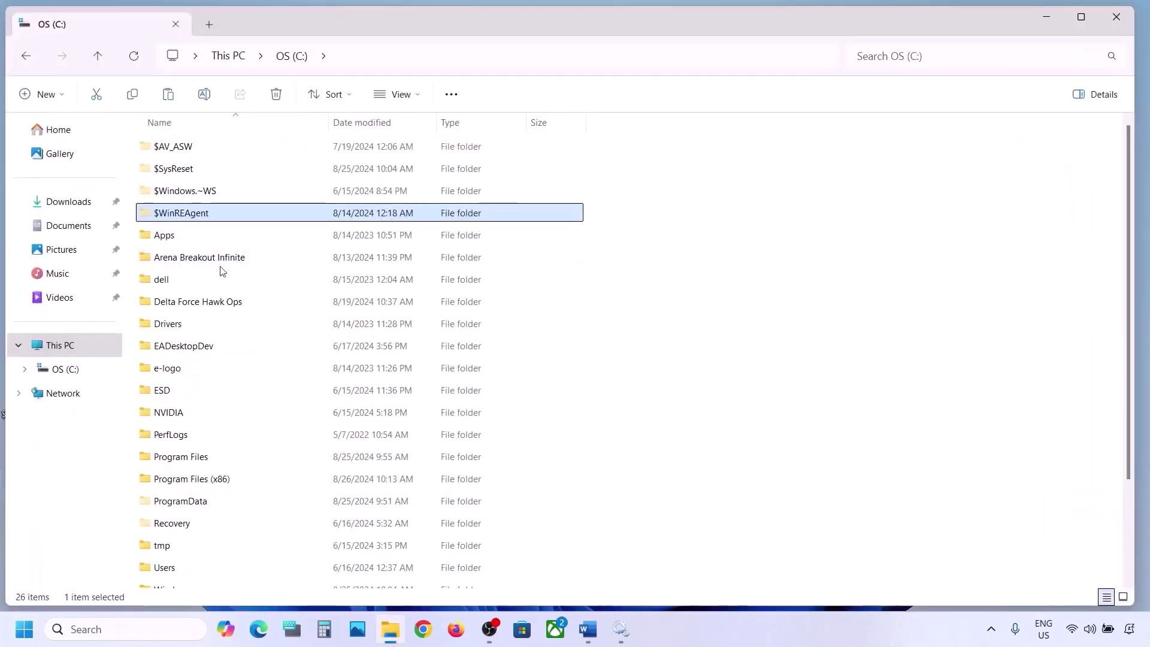
pyautogui.rightClick(212, 214)
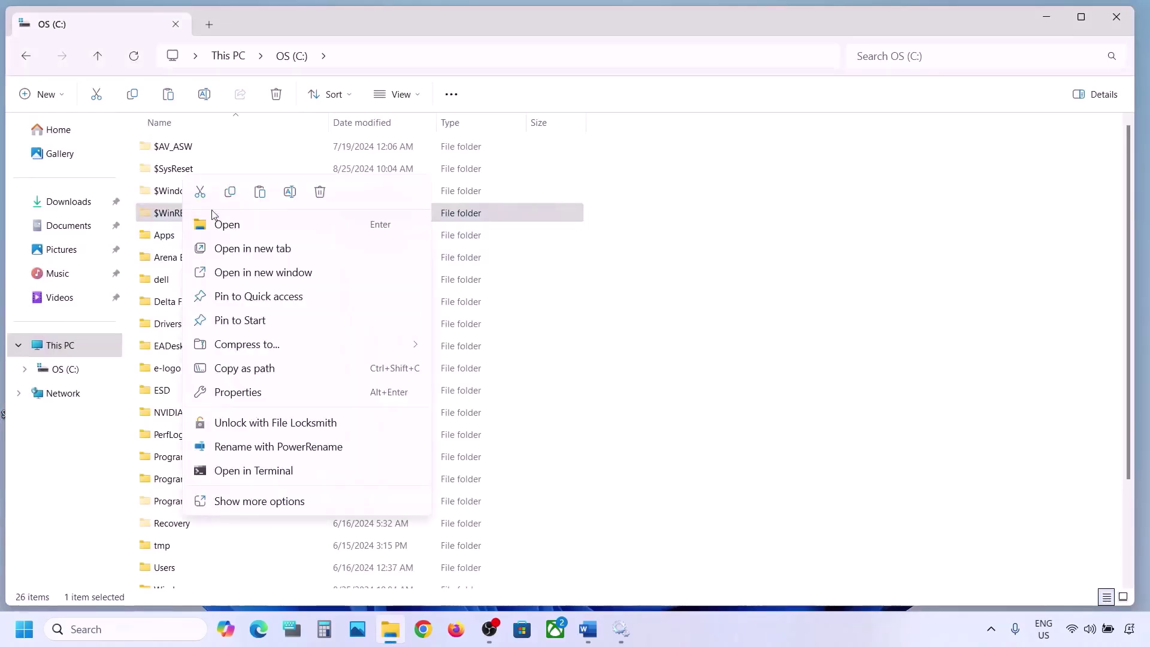
pyautogui.click(321, 192)
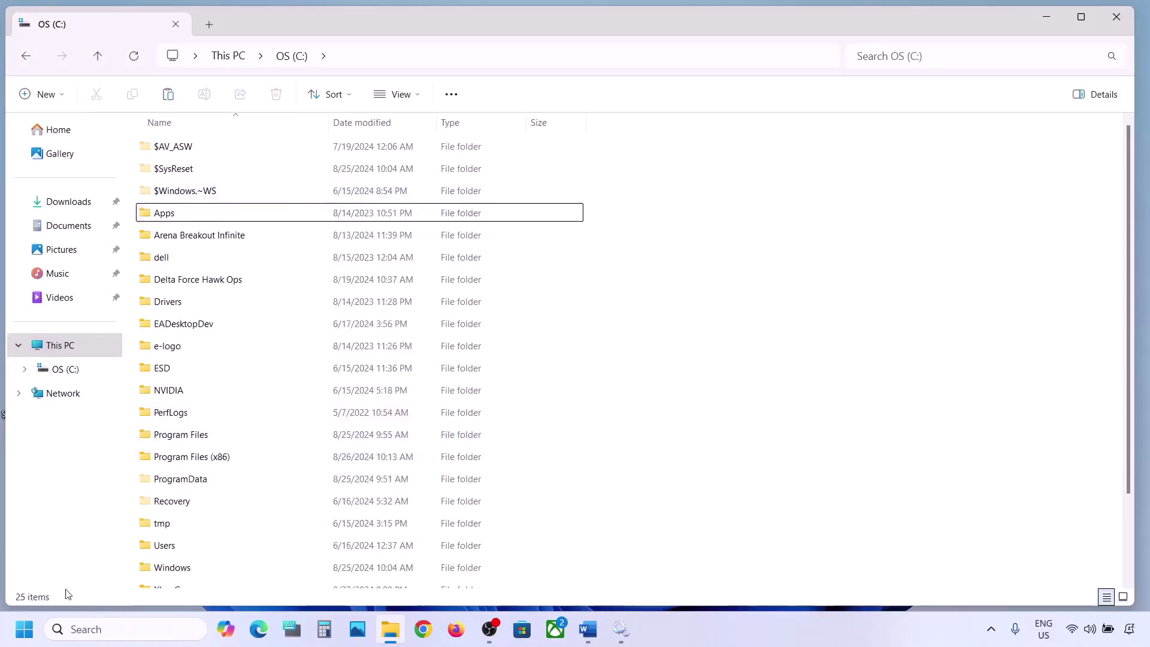
# - Check the Windows Update page in Settings, then minimize windows and dismiss the Start power menu
pyautogui.press('super+i')
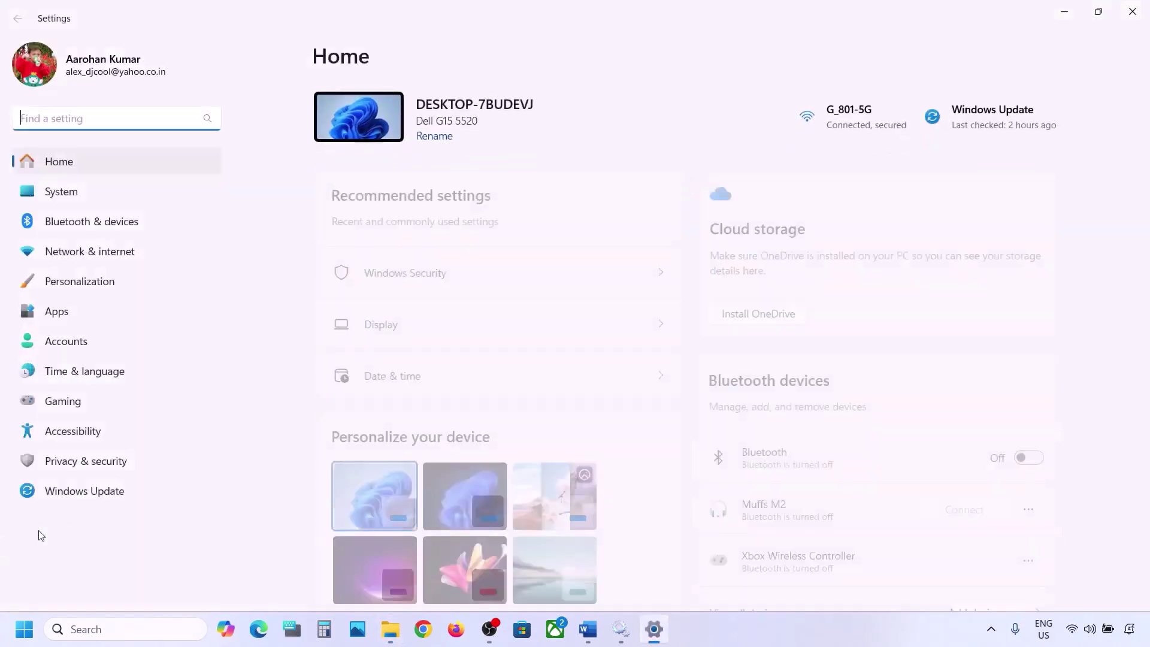
pyautogui.click(87, 493)
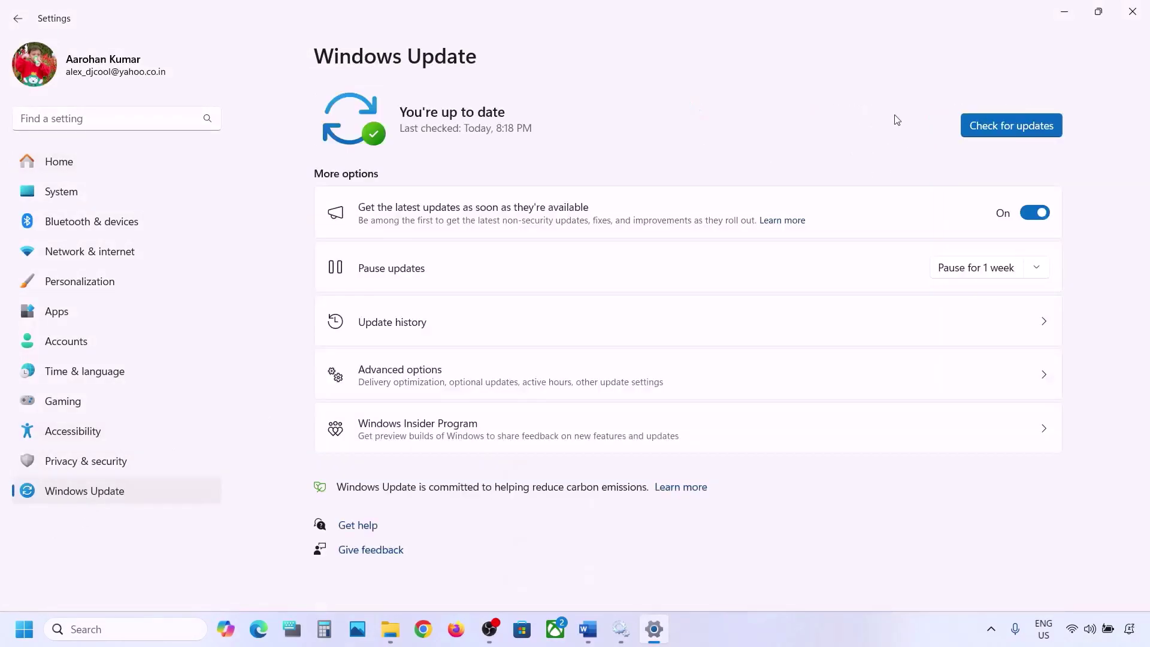
pyautogui.click(1065, 11)
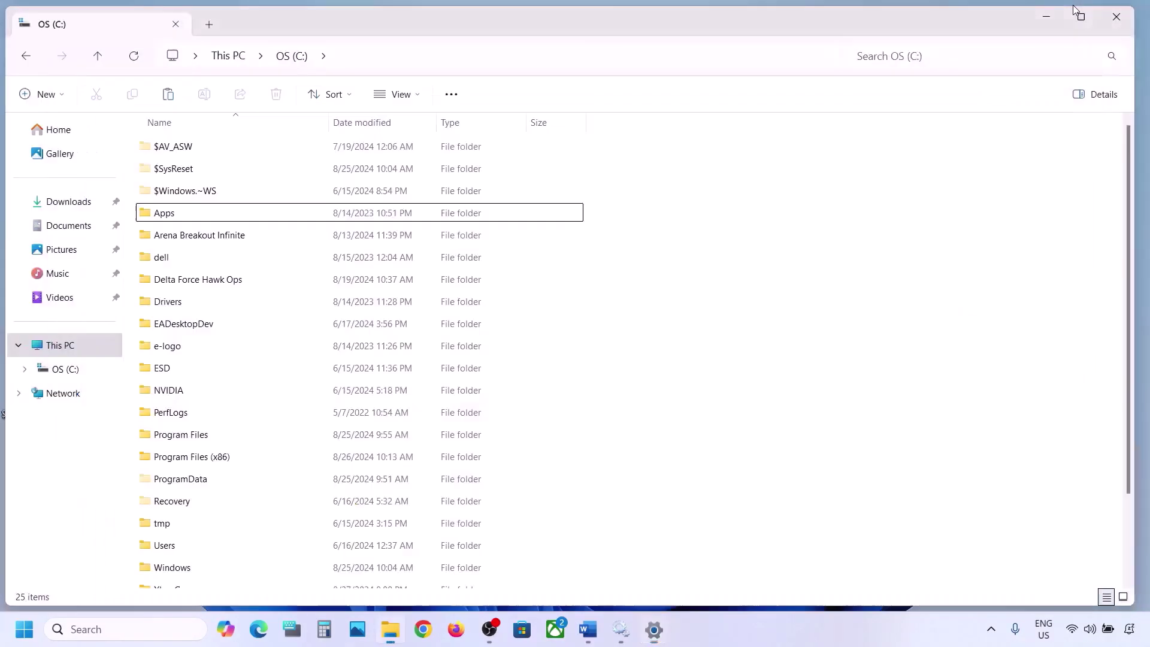
pyautogui.click(1045, 16)
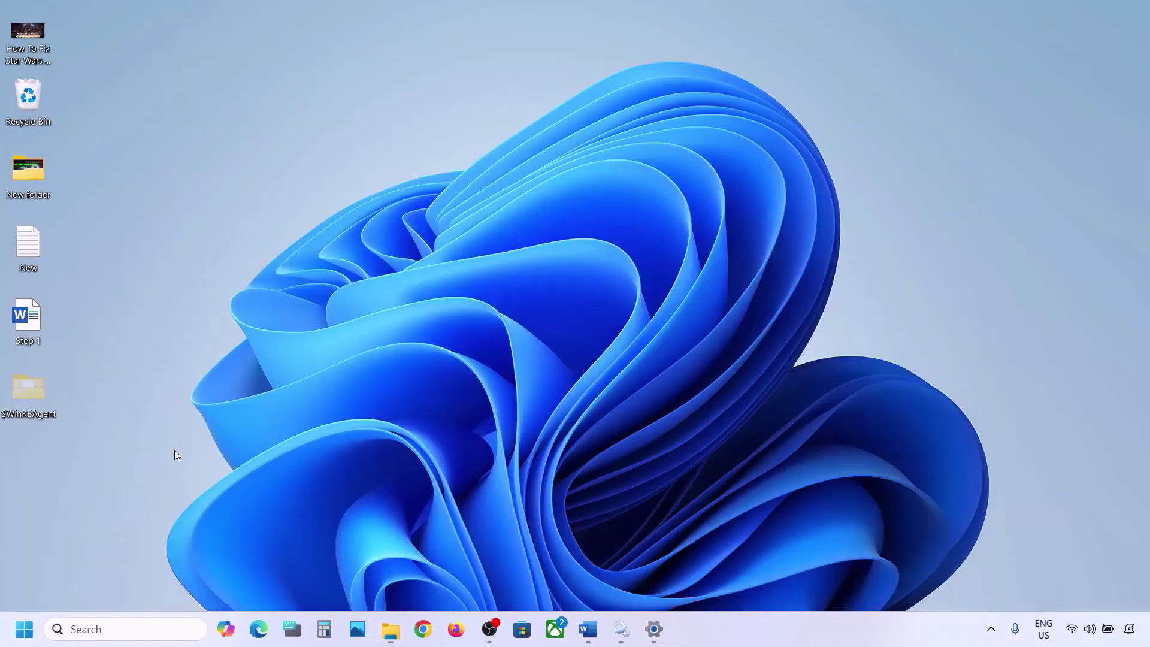
pyautogui.press('super')
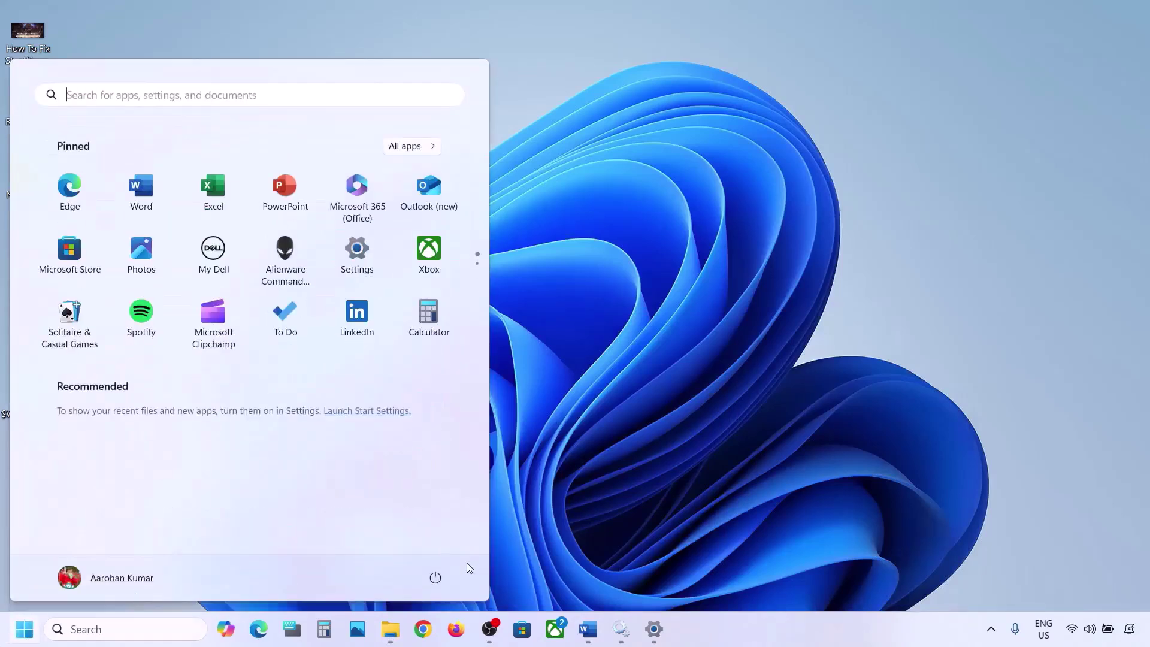
pyautogui.click(435, 579)
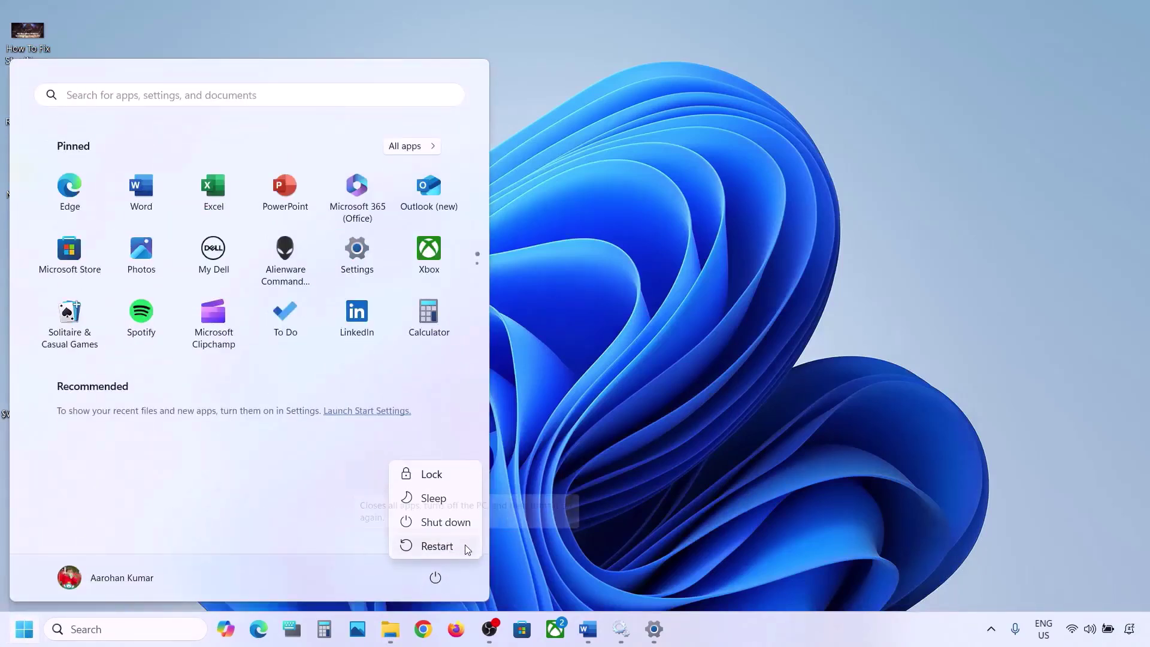
pyautogui.press('Escape')
pyautogui.press('Escape')
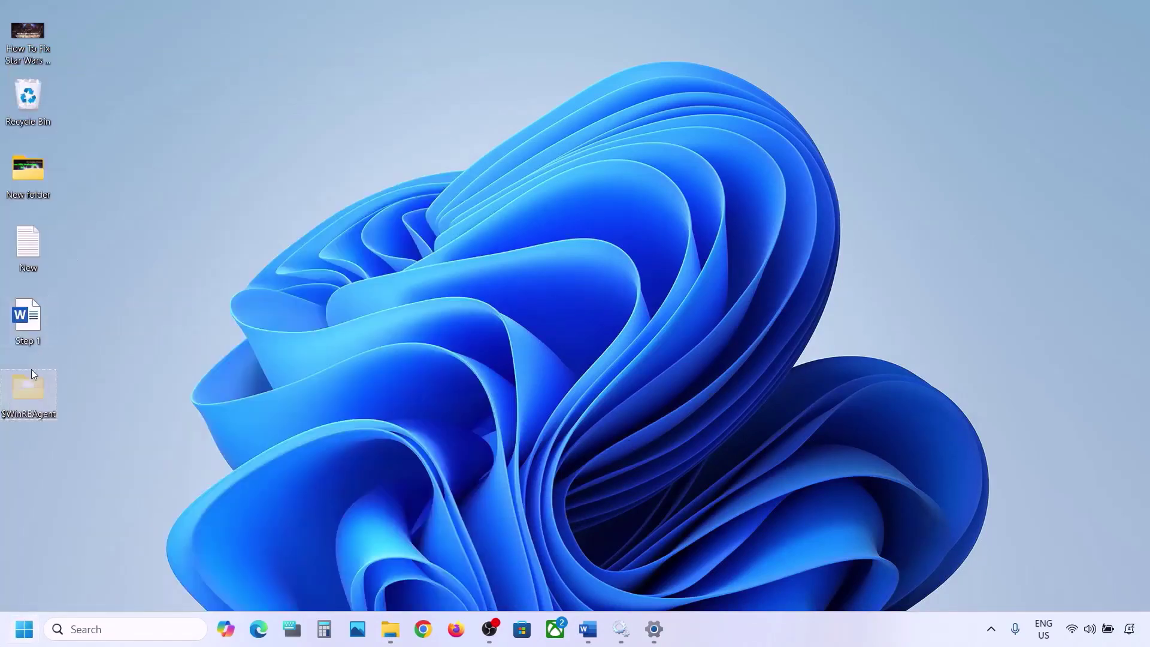
# - Cut $WinREAgent from the desktop and paste it back into OS (C:)
pyautogui.rightClick(27, 386)
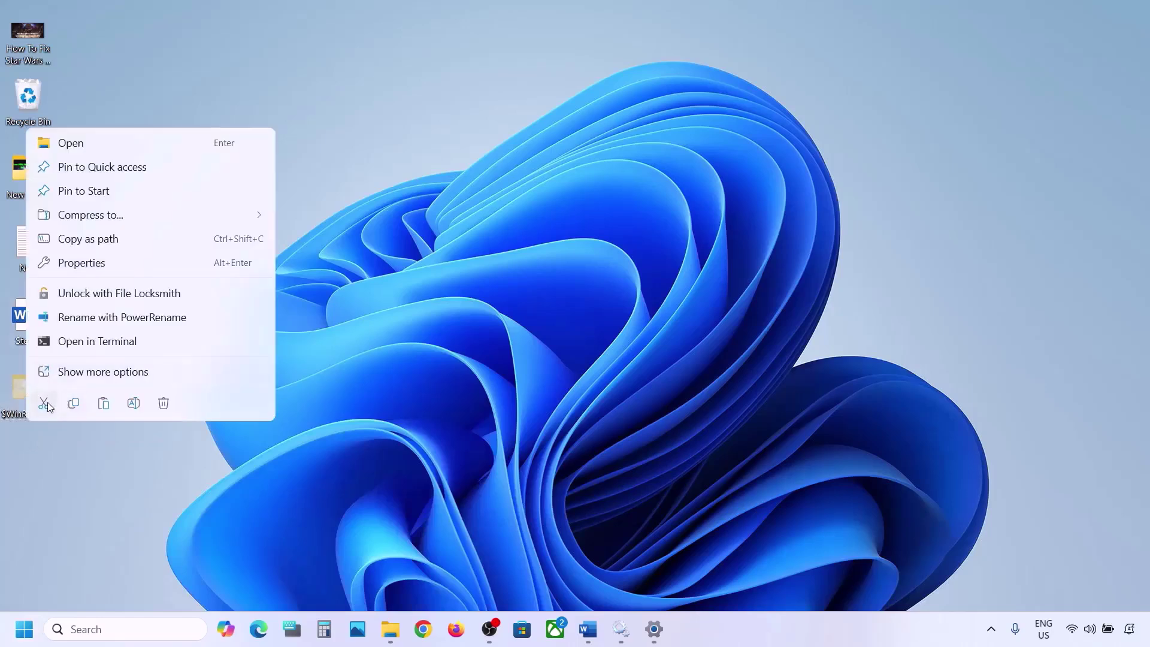
pyautogui.click(47, 403)
pyautogui.click(404, 621)
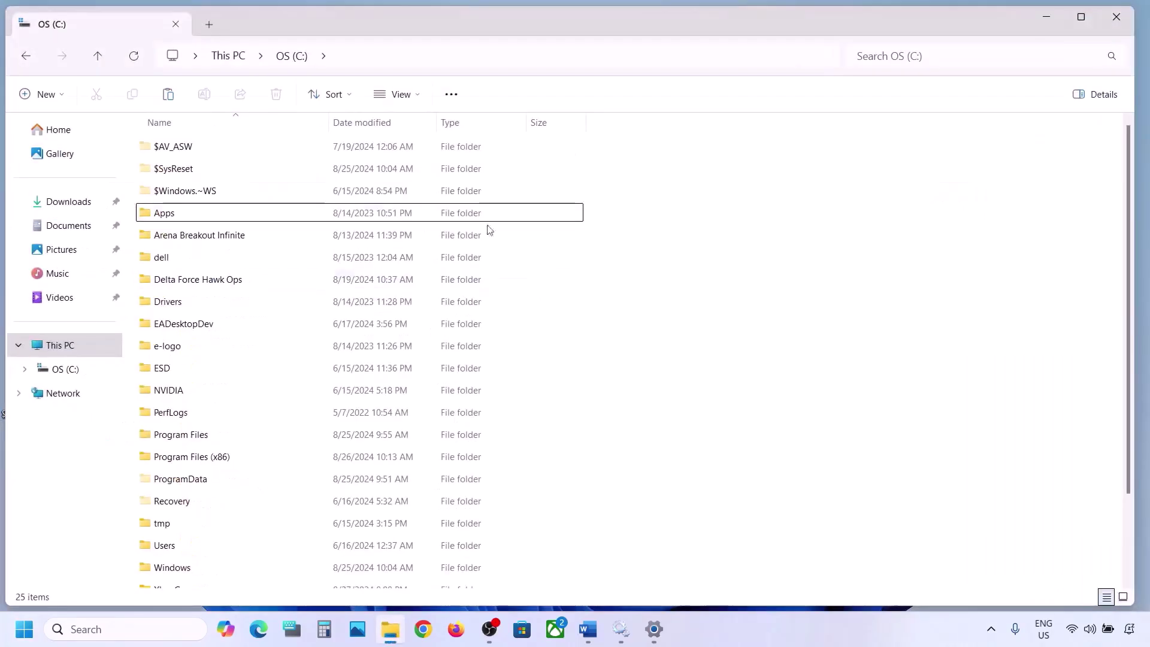
pyautogui.hotkey('ctrl', 'v')
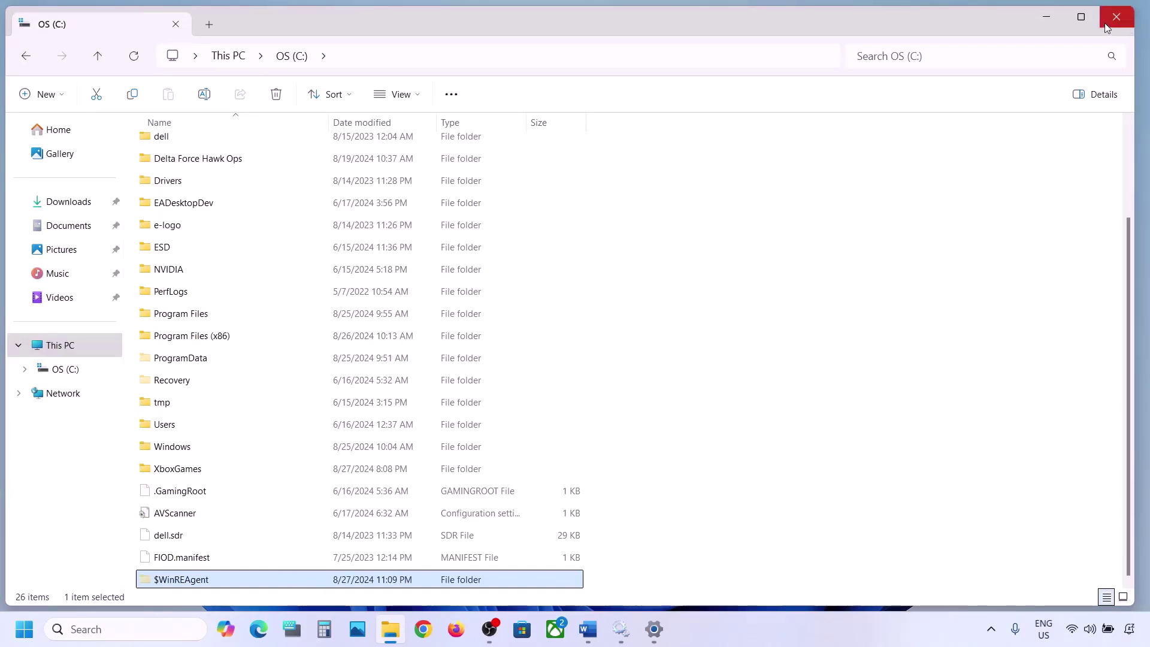
pyautogui.click(1033, 24)
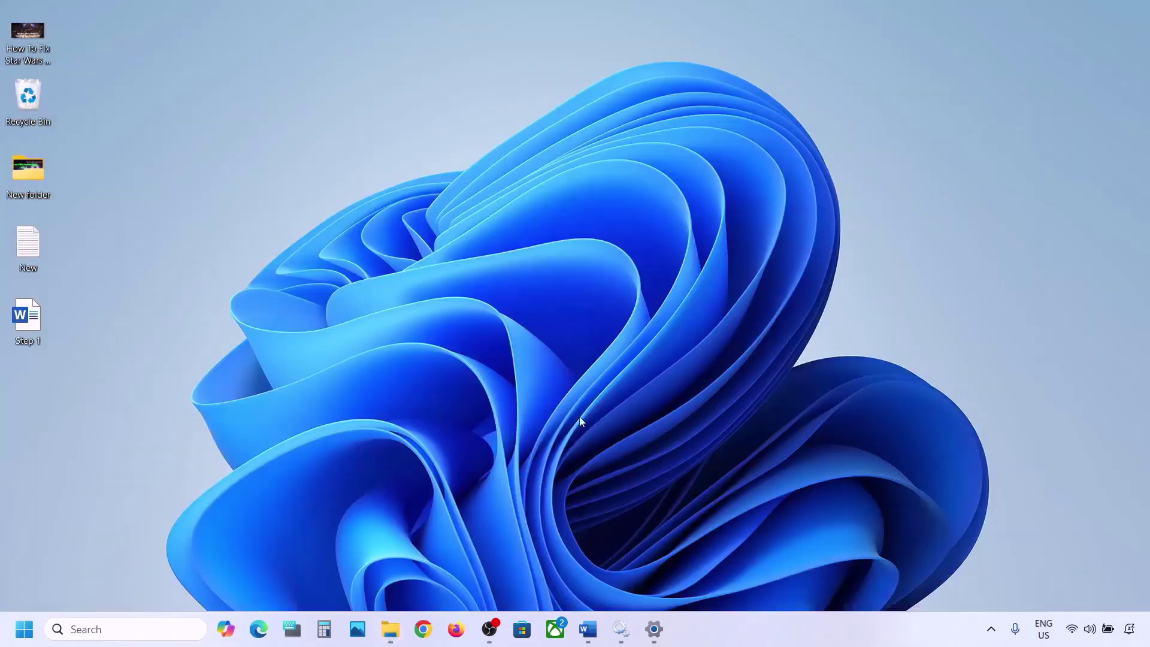
# - Highlight the Run Update Troubleshooter step in the Word notes
pyautogui.click(587, 629)
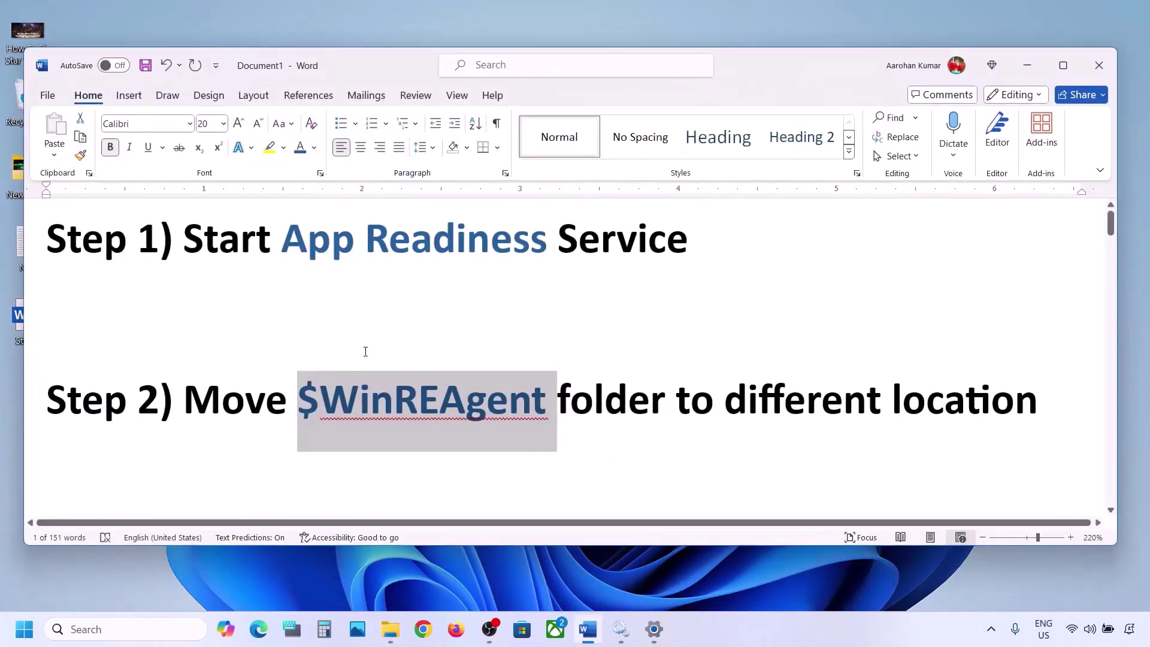
pyautogui.scroll(-3, 366, 351)
pyautogui.moveTo(211, 337); pyautogui.dragTo(687, 344)
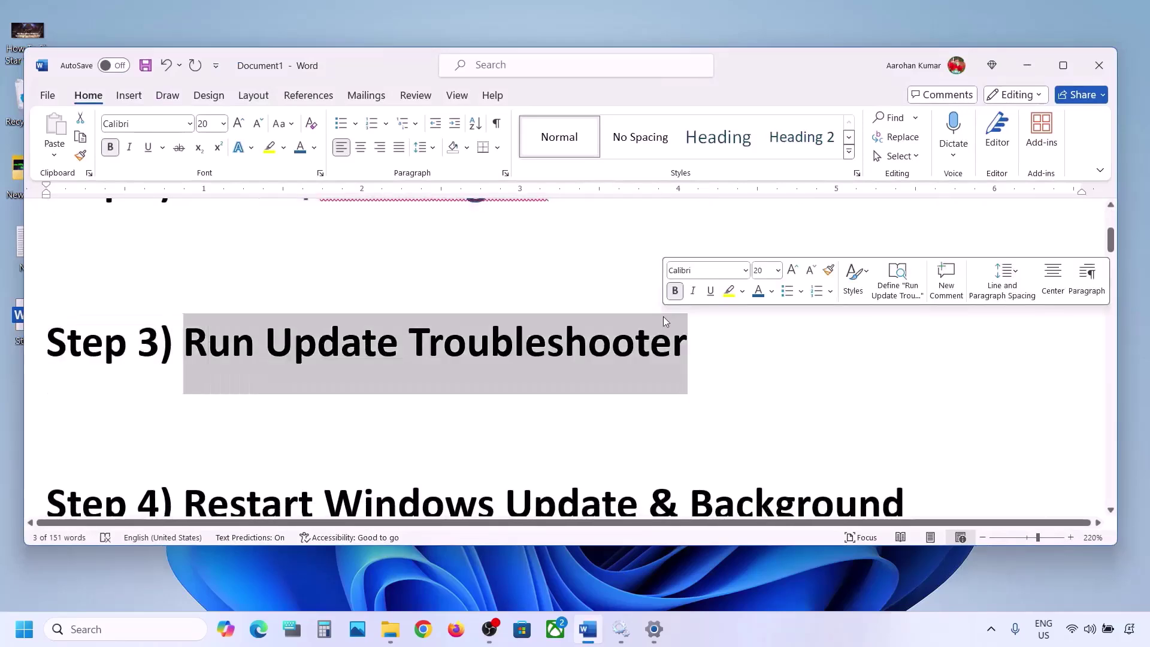
pyautogui.click(24, 629)
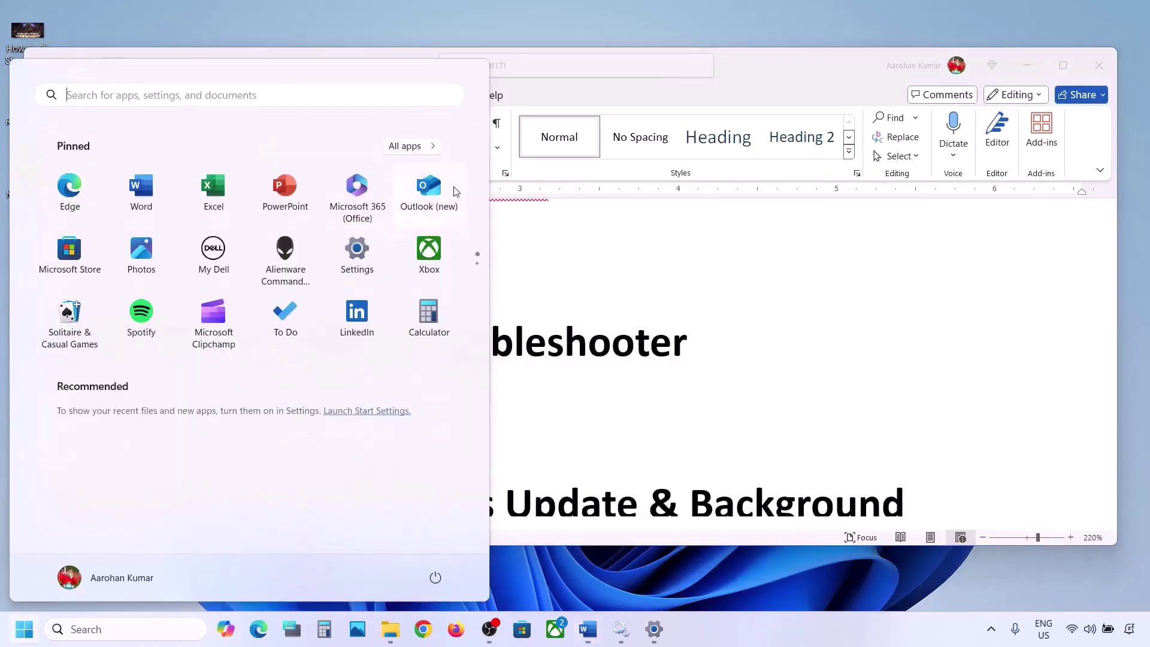
# - Run the Windows Update troubleshooter from System > Troubleshoot > Other troubleshooters
pyautogui.click(360, 257)
pyautogui.click(108, 192)
pyautogui.scroll(-5, 433, 288)
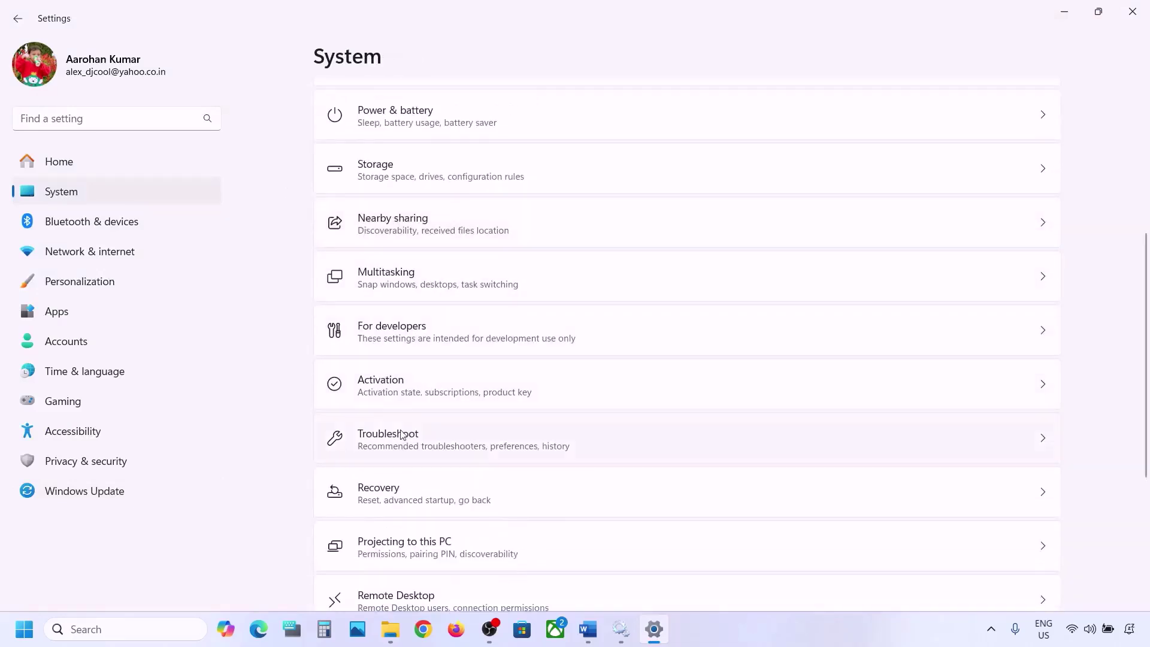
pyautogui.click(401, 435)
pyautogui.click(411, 253)
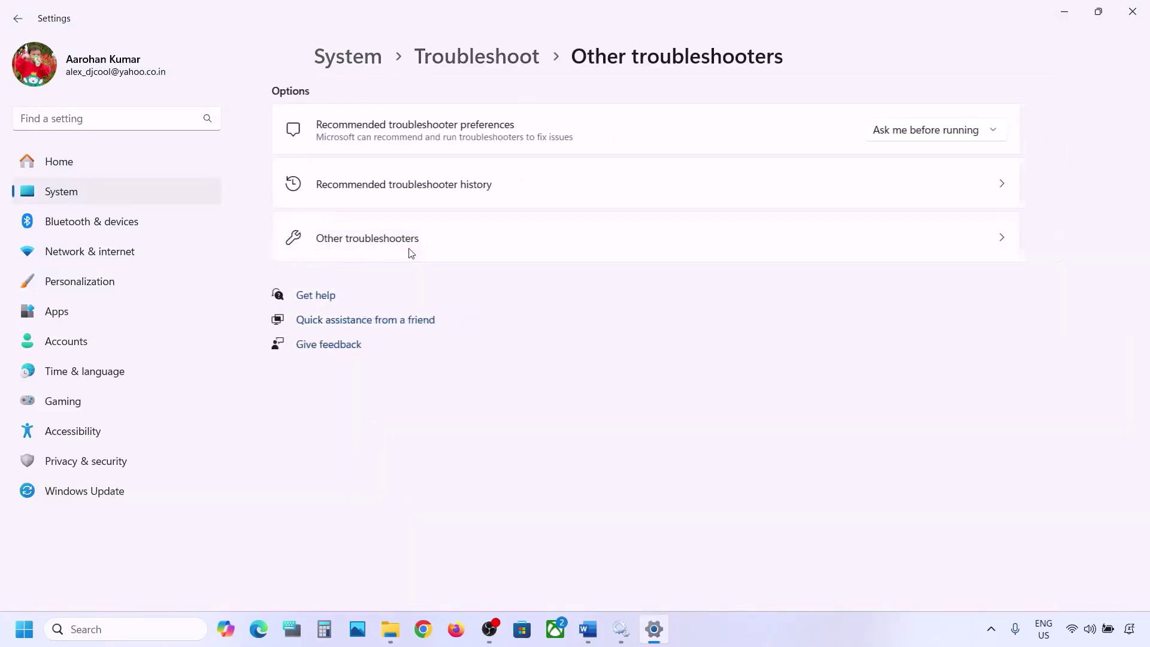
pyautogui.scroll(-1, 389, 259)
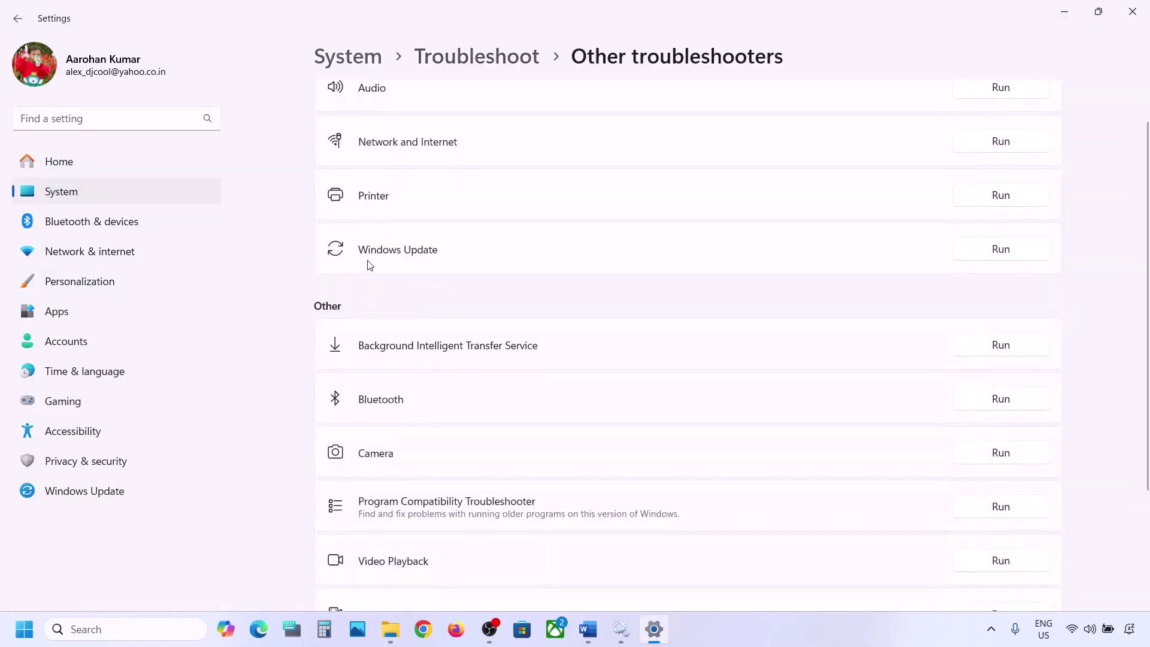
pyautogui.click(1002, 259)
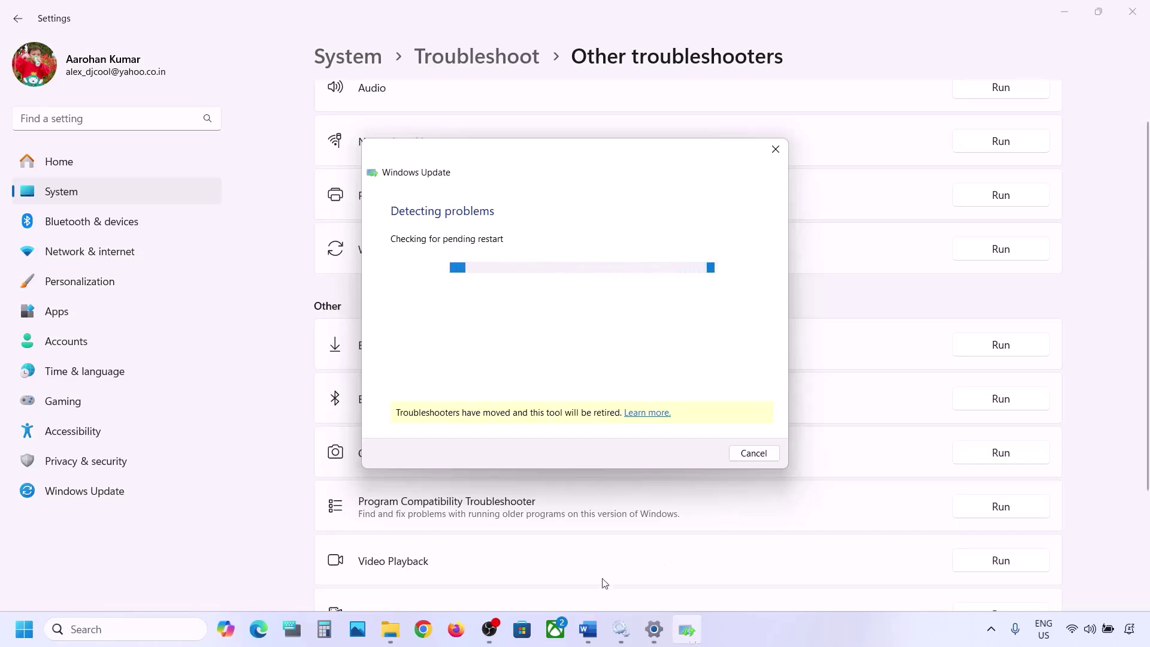
pyautogui.click(588, 629)
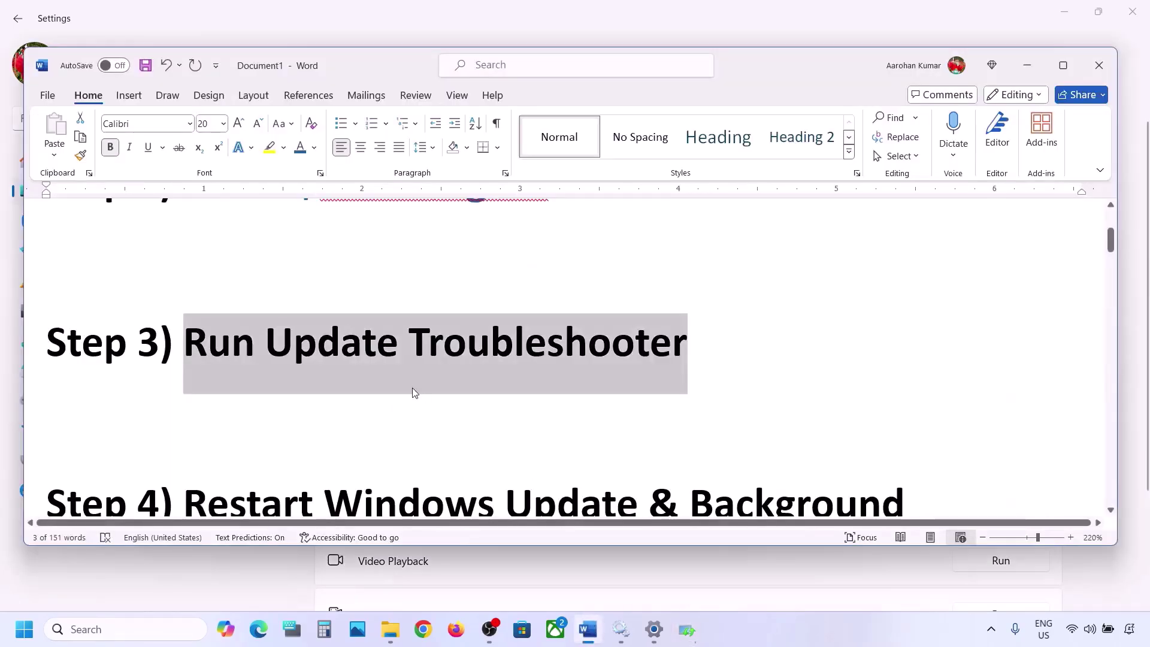
# - Highlight the Step 4 heading in Word and open the Services console
pyautogui.scroll(-4, 412, 387)
pyautogui.moveTo(184, 336); pyautogui.dragTo(496, 335)
pyautogui.moveTo(636, 340); pyautogui.dragTo(520, 414)
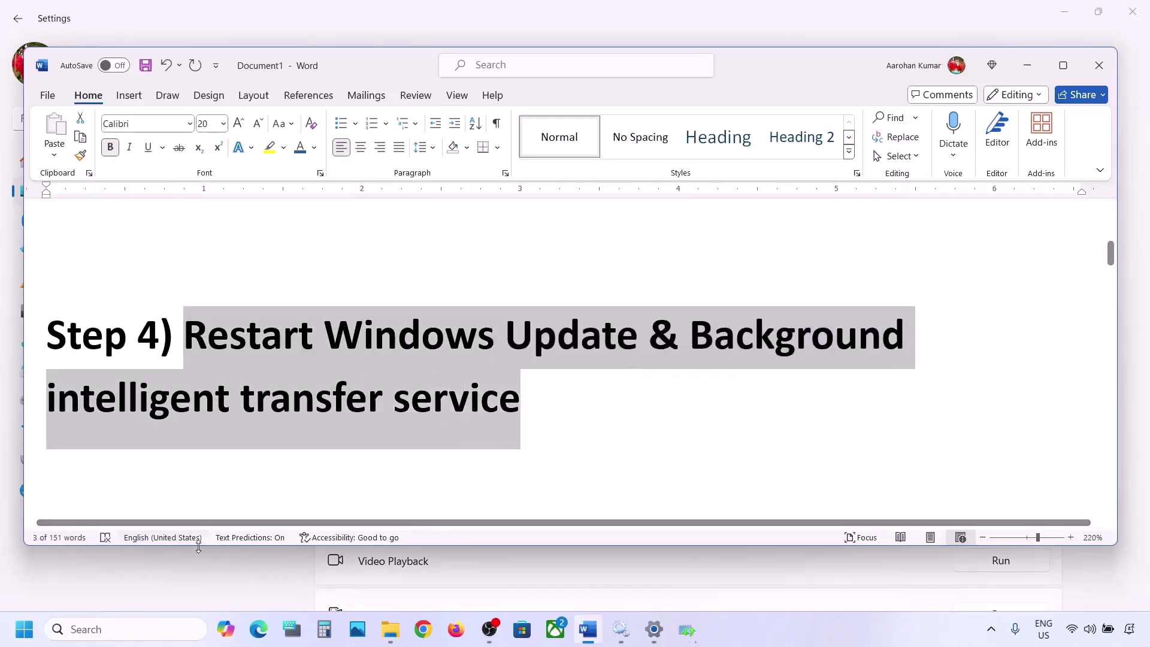
pyautogui.click(99, 630)
pyautogui.write('services')
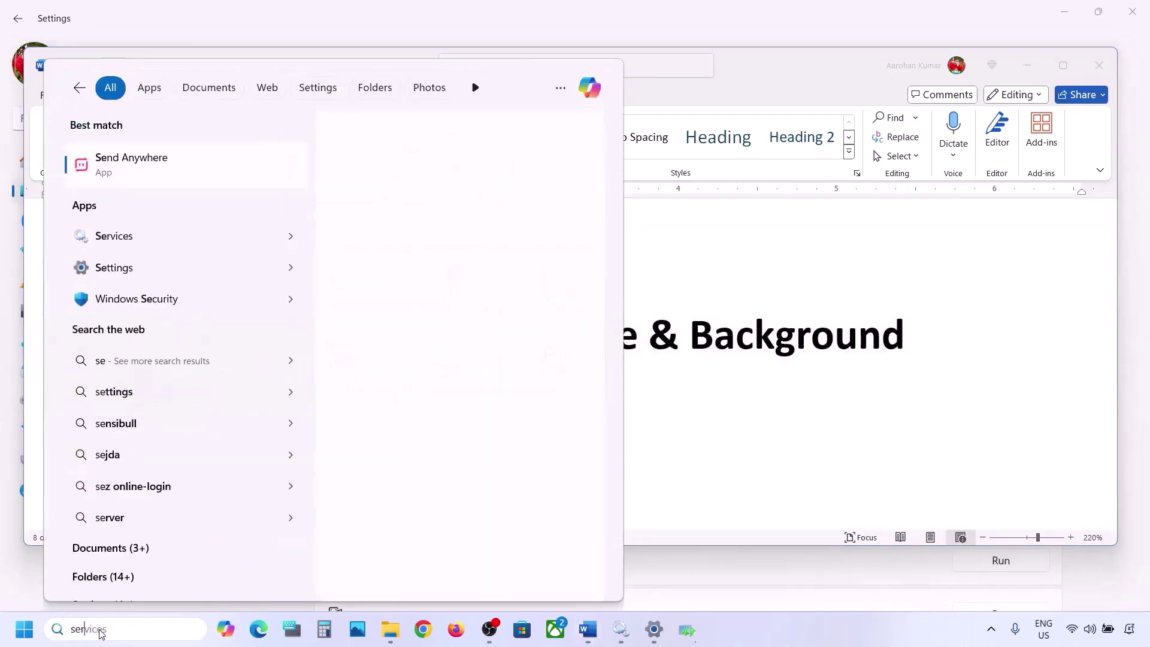
pyautogui.press('Return')
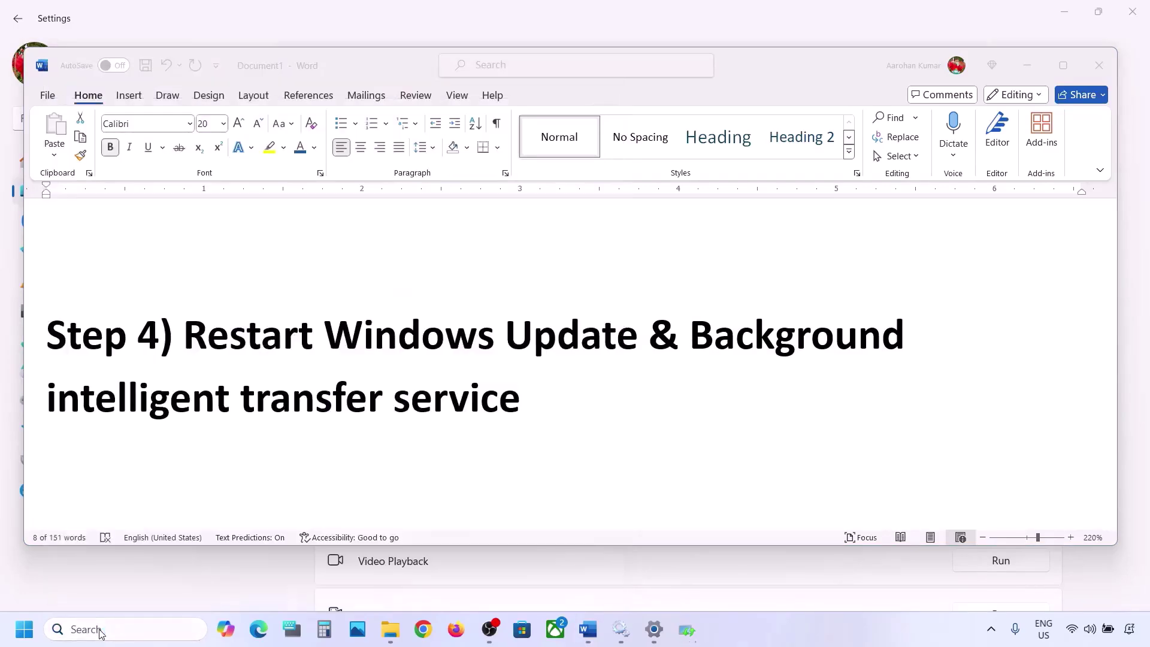
# - Set the Windows Update service startup type to Automatic and apply it
pyautogui.click(333, 345)
pyautogui.press('w')
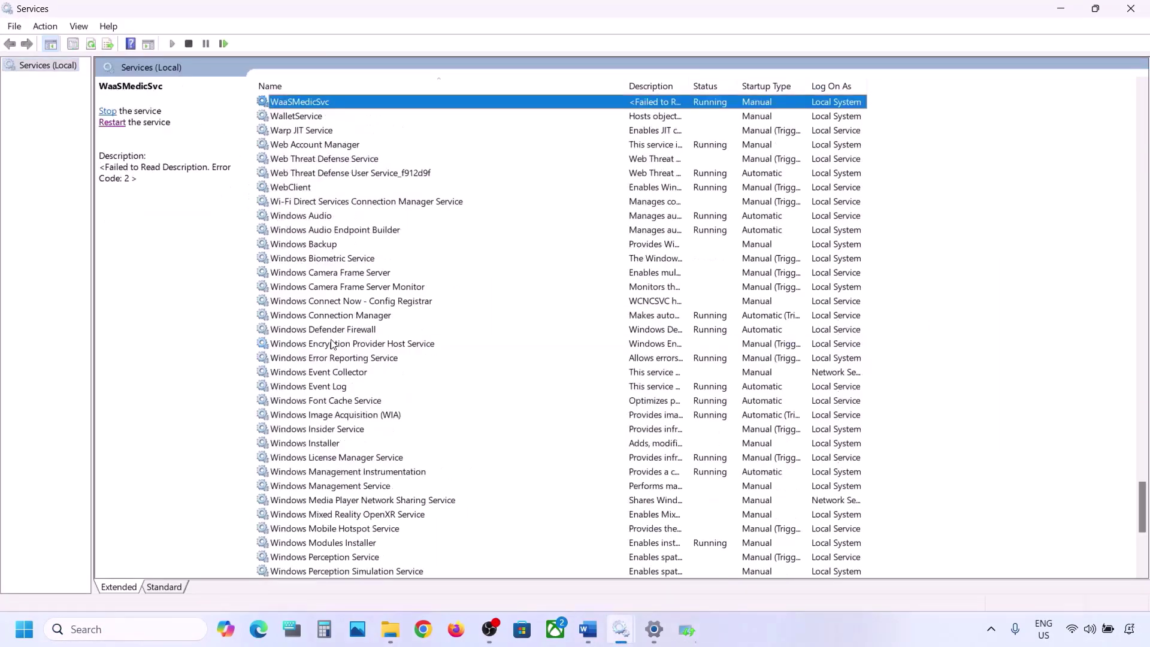
pyautogui.scroll(-8, 377, 467)
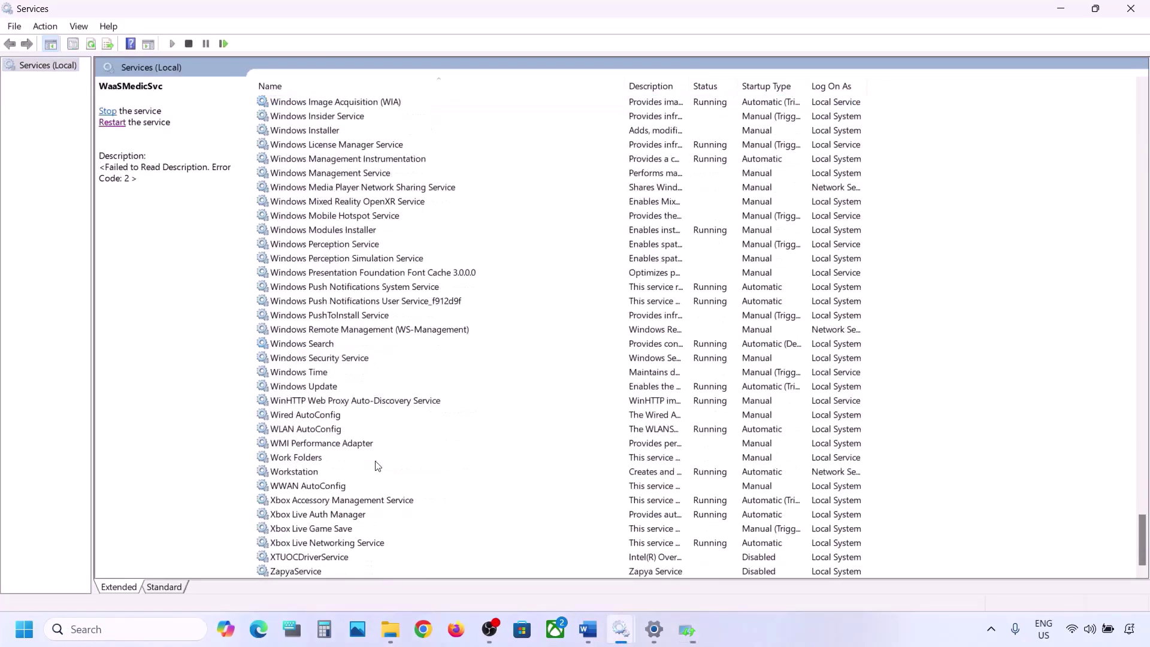
pyautogui.click(318, 388)
pyautogui.doubleClick(376, 388)
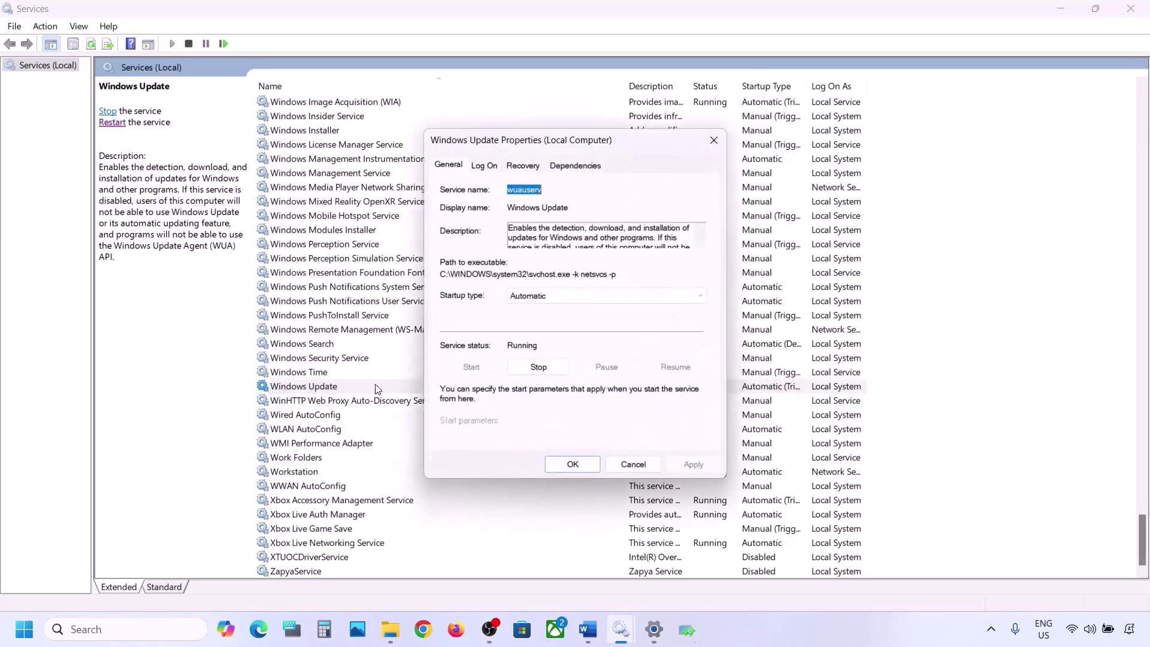
pyautogui.click(558, 296)
pyautogui.click(549, 319)
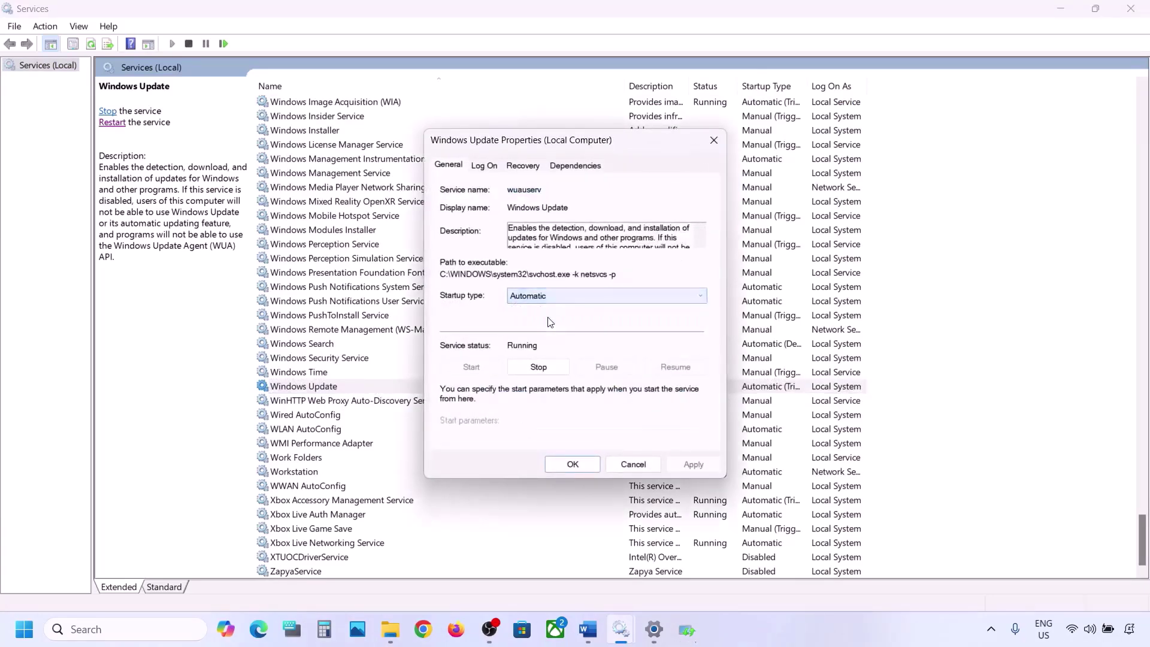
pyautogui.click(688, 464)
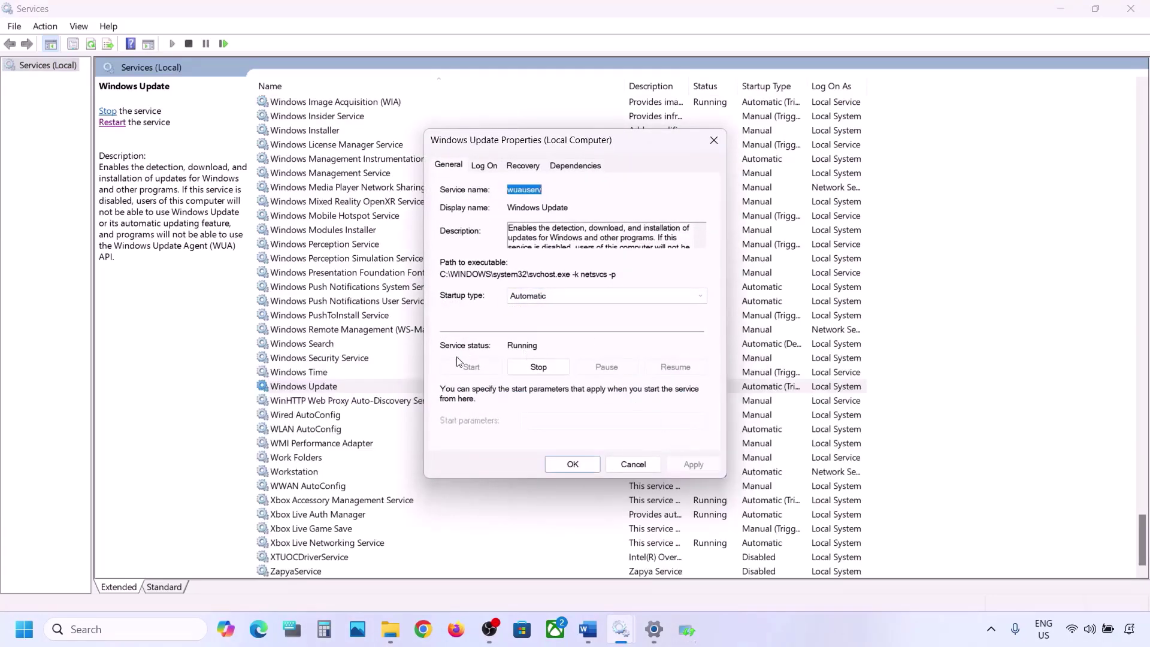
pyautogui.click(552, 463)
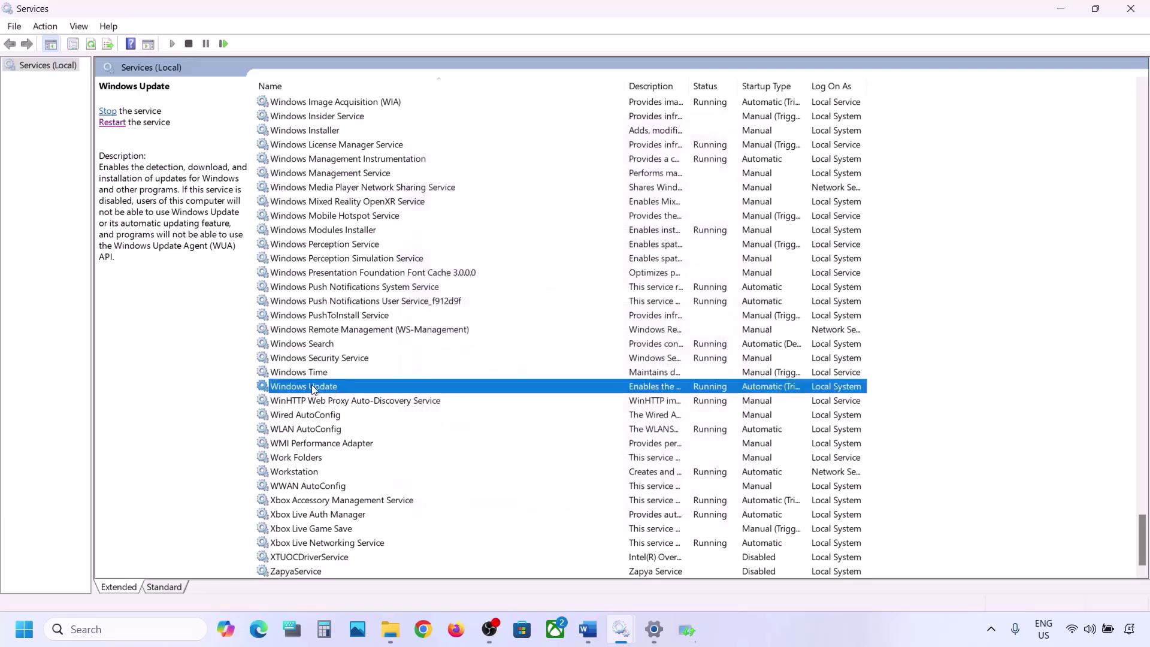
# - Restart the Windows Update service from its context menu
pyautogui.rightClick(312, 391)
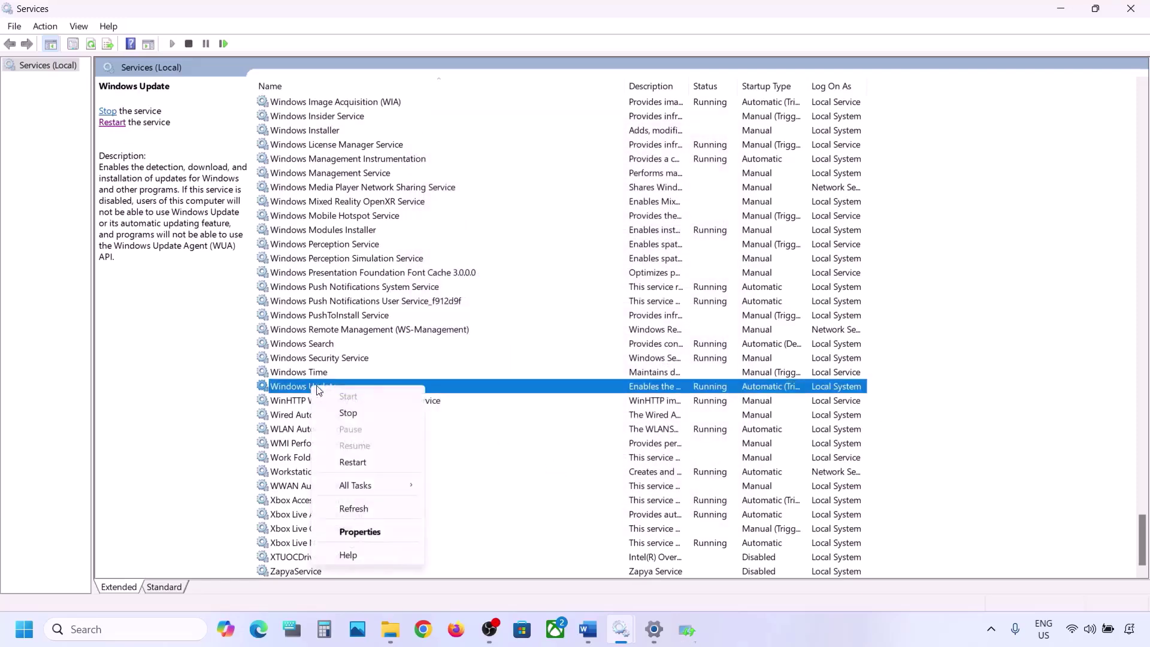
pyautogui.click(362, 461)
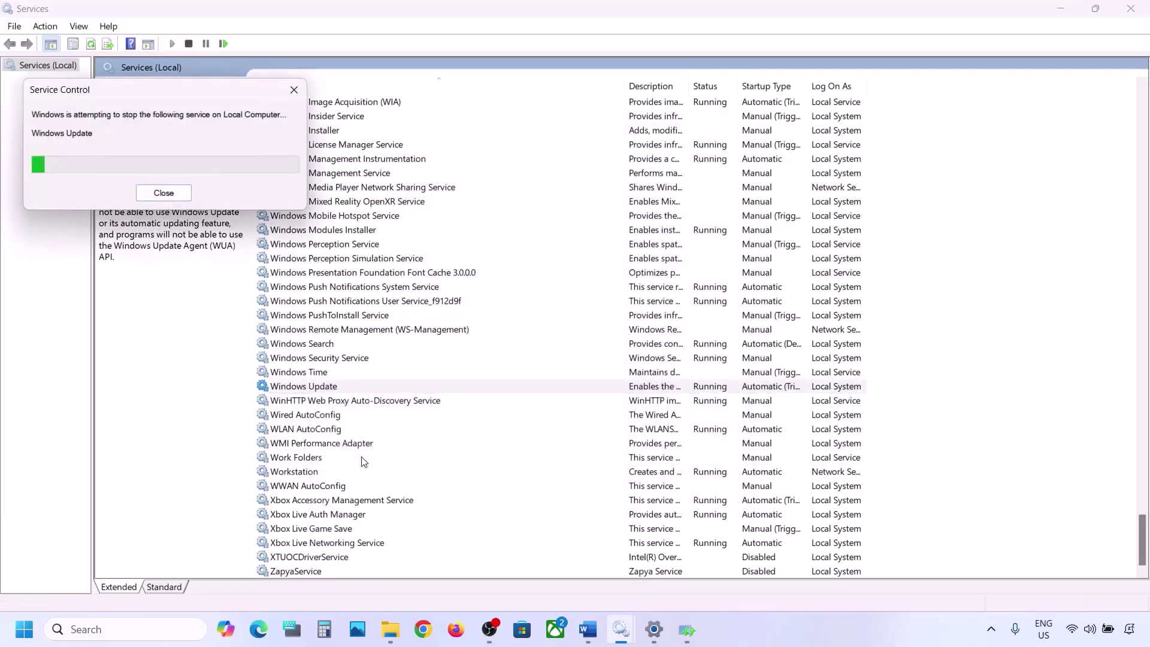
pyautogui.click(339, 303)
# - Set Background Intelligent Transfer Service startup type to Automatic and apply it
pyautogui.press('b')
pyautogui.scroll(3, 345, 266)
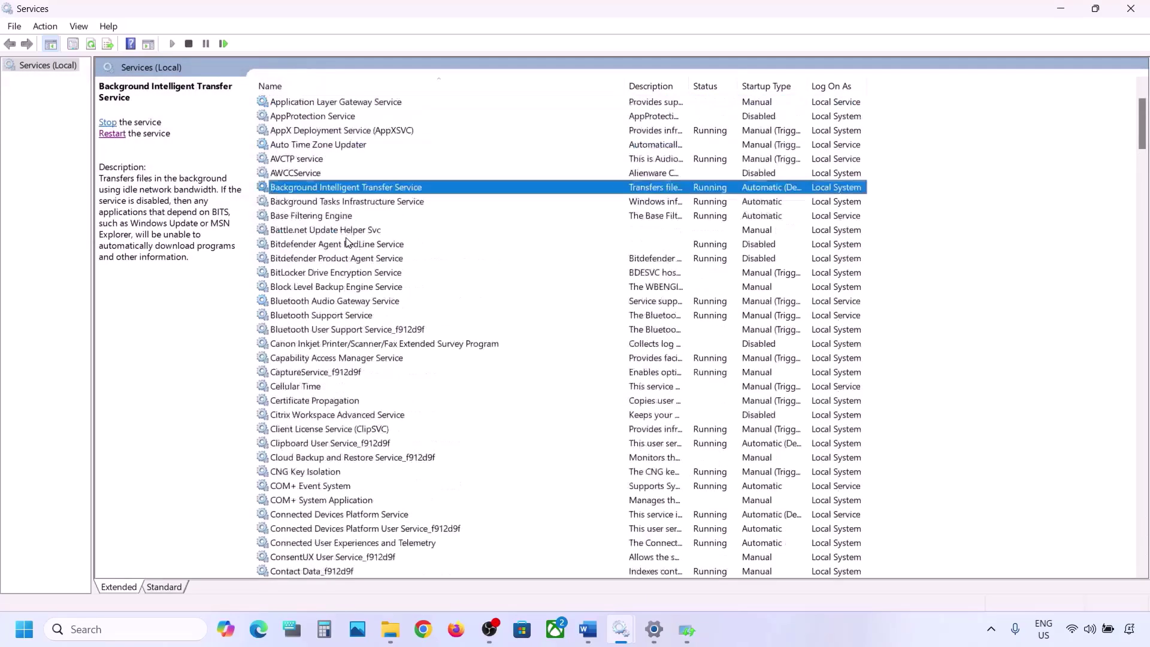
pyautogui.doubleClick(378, 234)
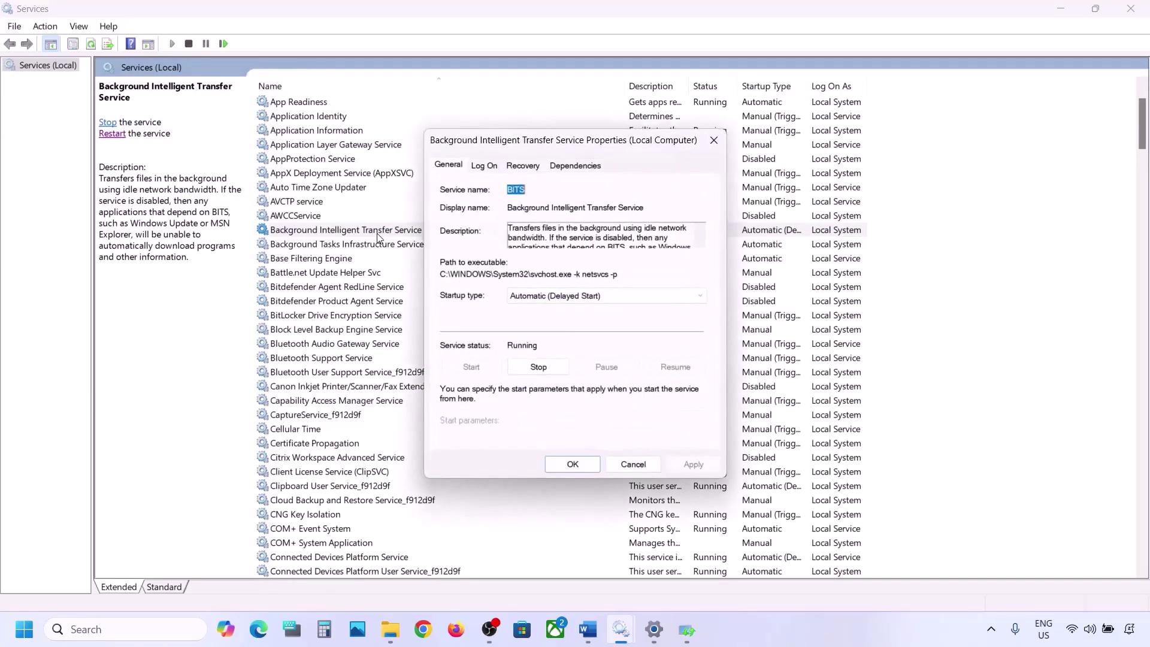
pyautogui.click(529, 292)
pyautogui.click(538, 319)
pyautogui.click(684, 466)
pyautogui.click(573, 464)
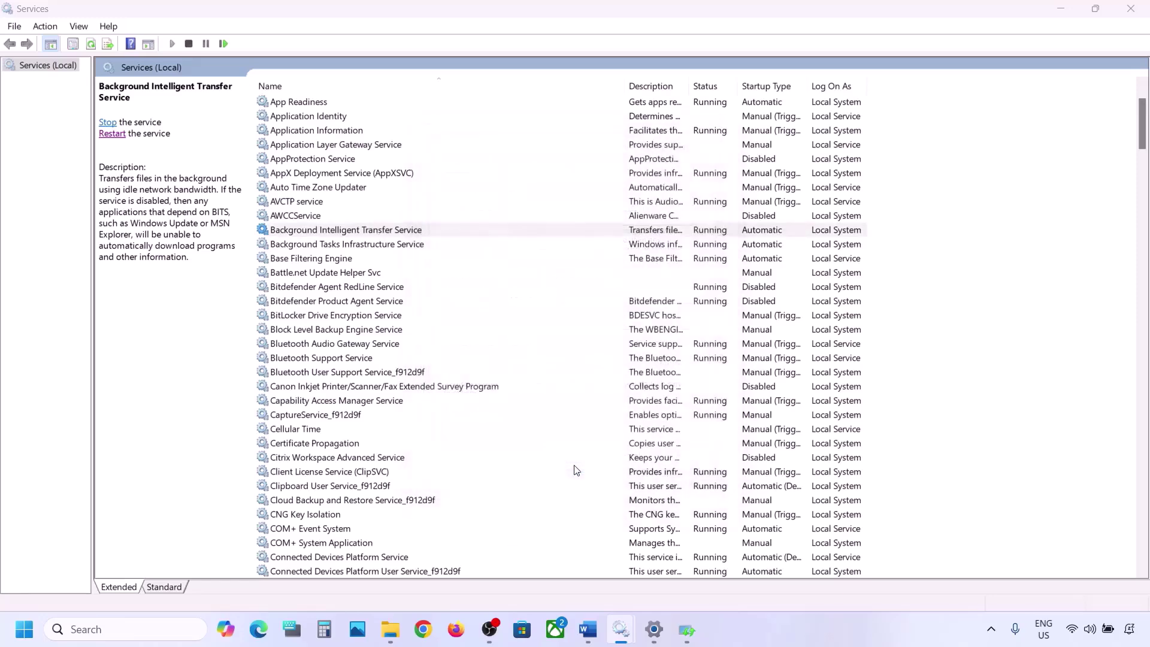
# - Restart Background Intelligent Transfer Service and return to the Word notes
pyautogui.rightClick(354, 234)
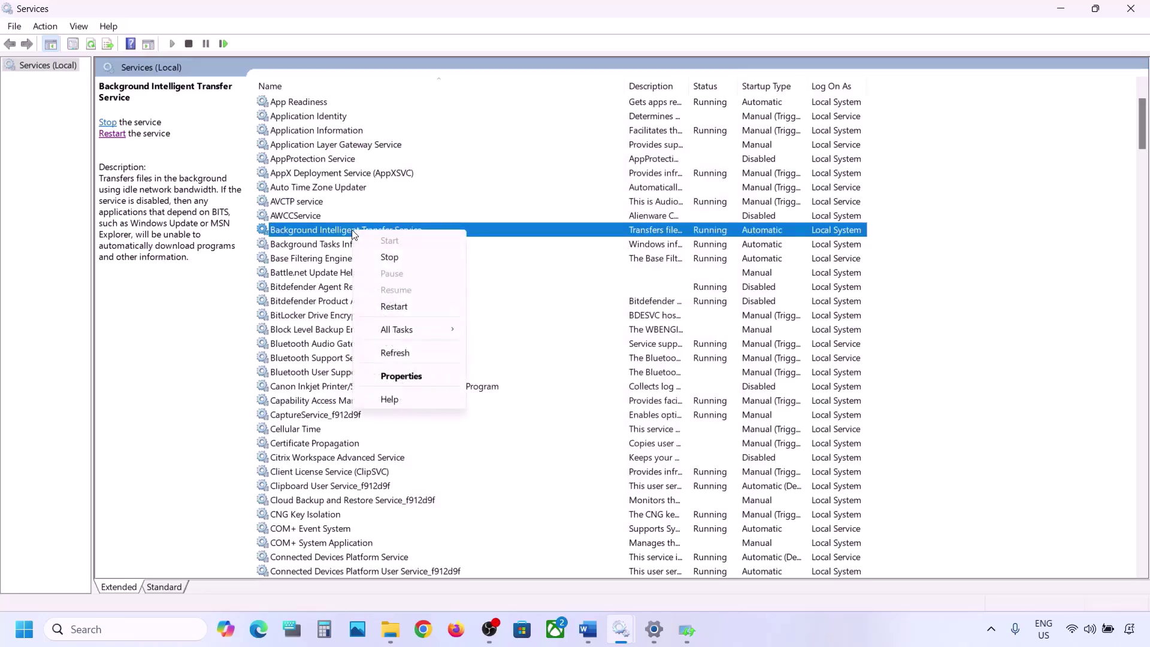
pyautogui.click(395, 308)
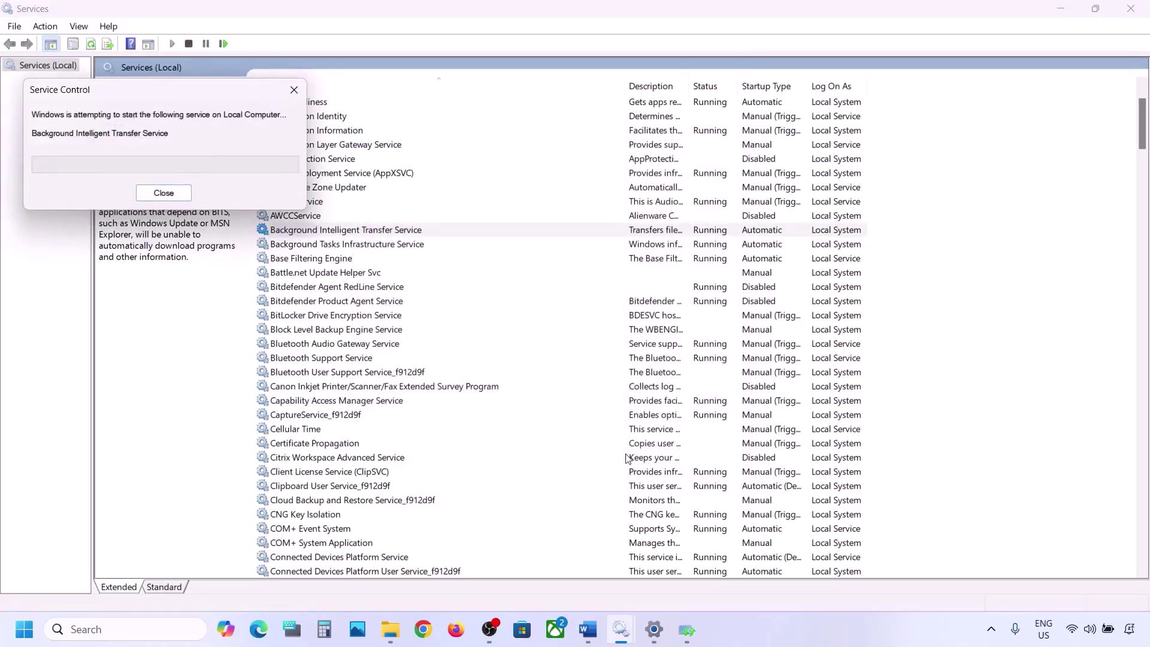
pyautogui.moveTo(592, 634)
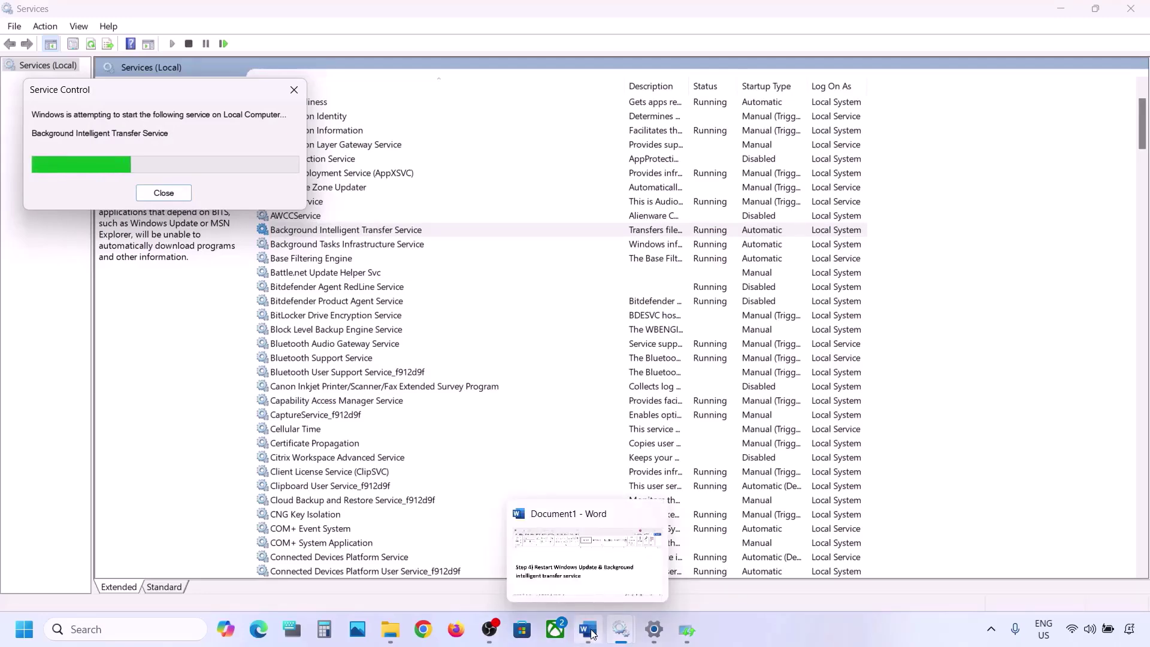
pyautogui.click(589, 629)
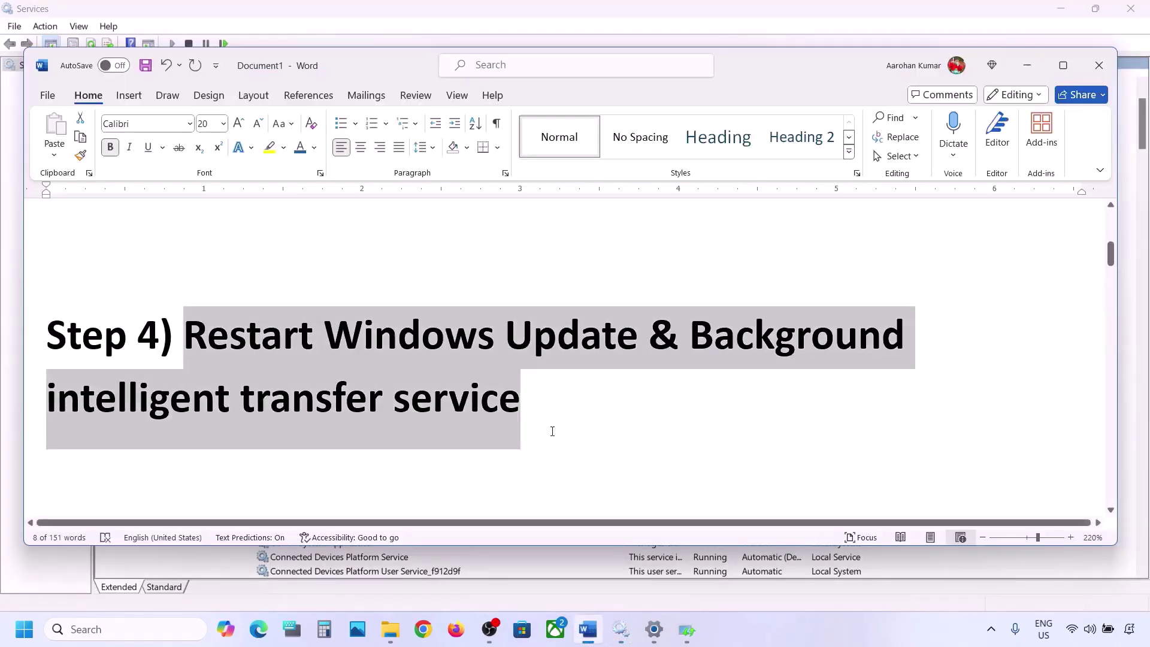
# - Copy the Step 5 Windows 11 download link from Word and load it in Chrome
pyautogui.scroll(-5, 552, 431)
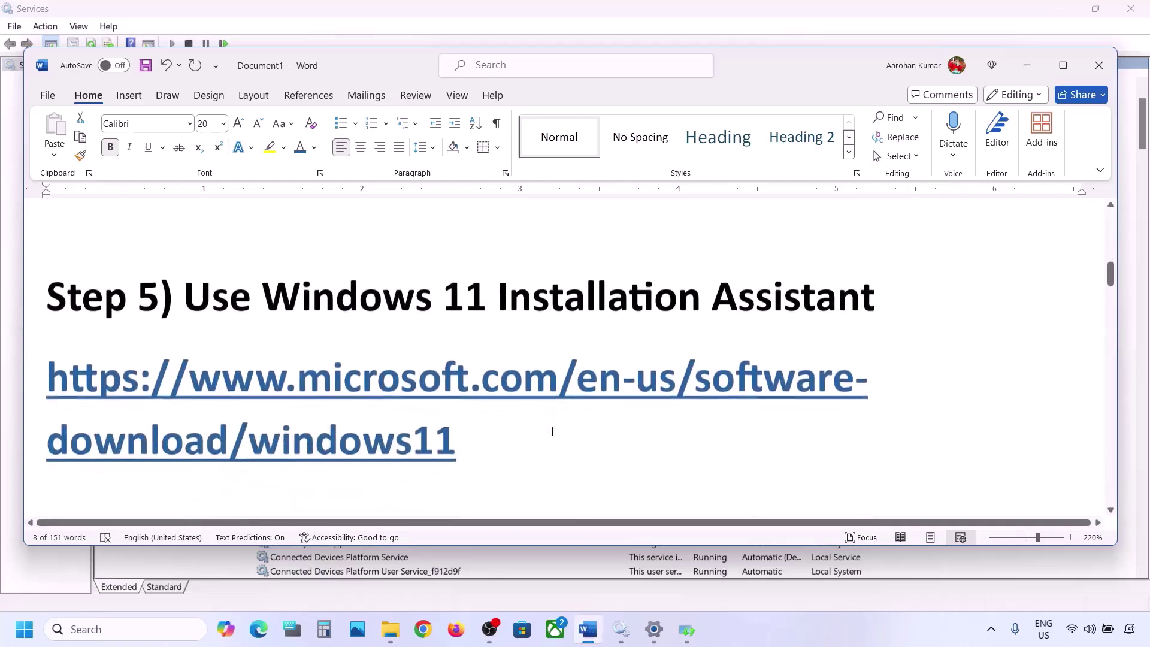
pyautogui.moveTo(478, 448); pyautogui.dragTo(48, 383)
pyautogui.rightClick(48, 383)
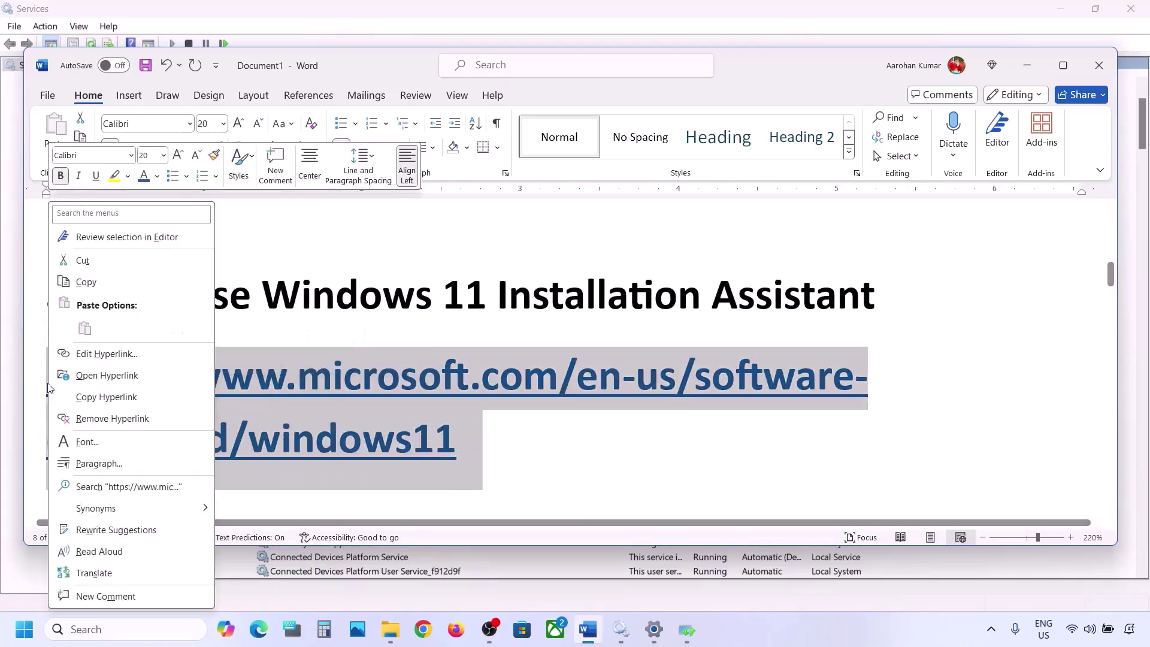
pyautogui.click(112, 281)
pyautogui.click(423, 630)
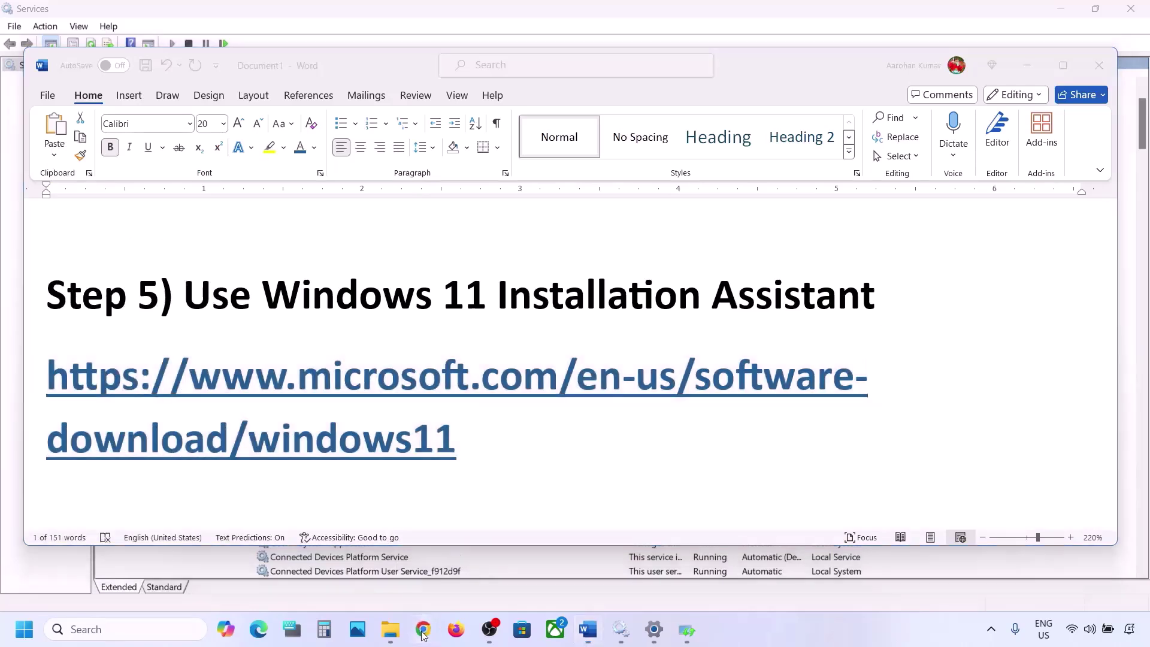
pyautogui.hotkey('ctrl', 'v')
pyautogui.press('Return')
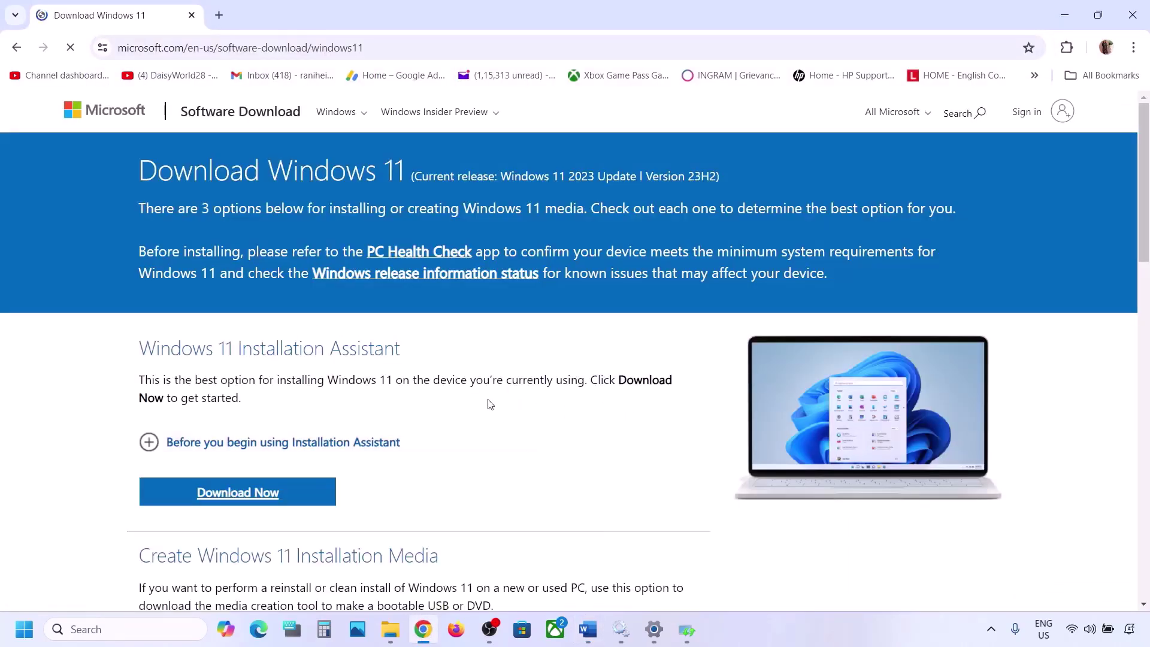
# - Download the Windows 11 Installation Assistant and close its already-latest-version message
pyautogui.scroll(-1, 490, 405)
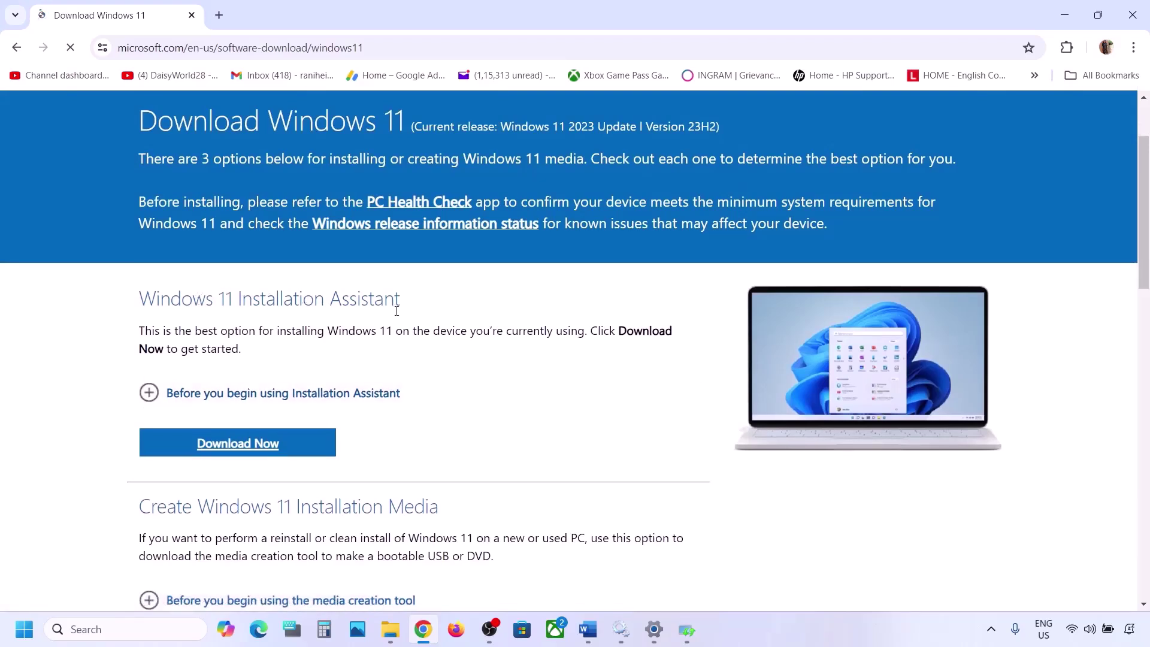
pyautogui.click(245, 442)
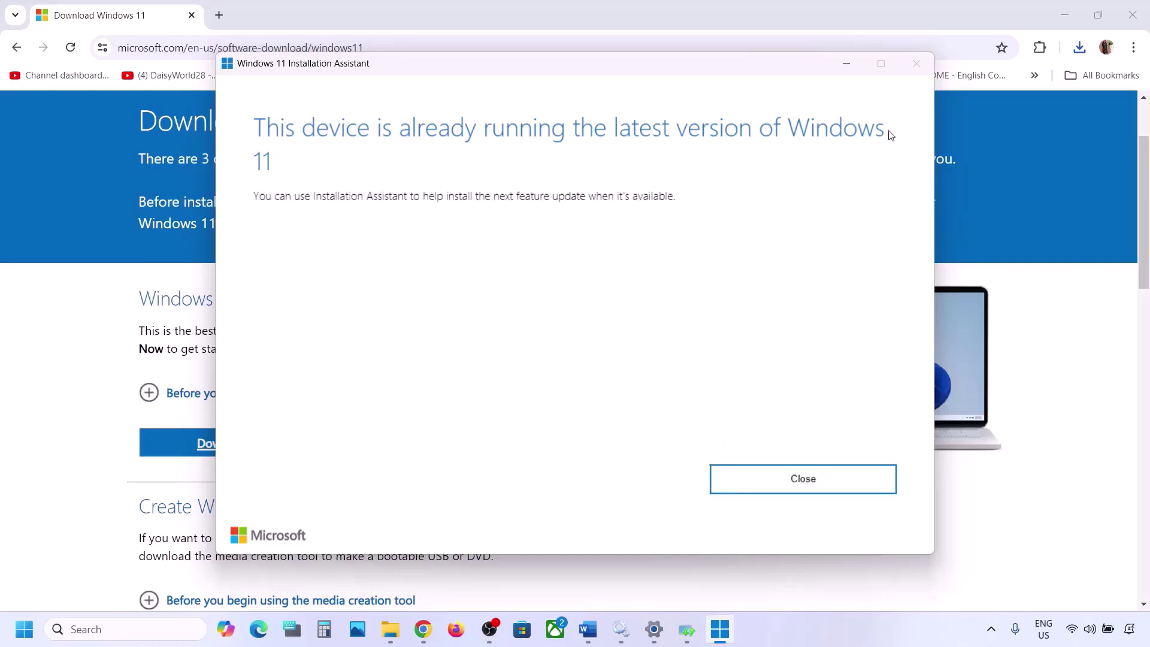
pyautogui.click(847, 63)
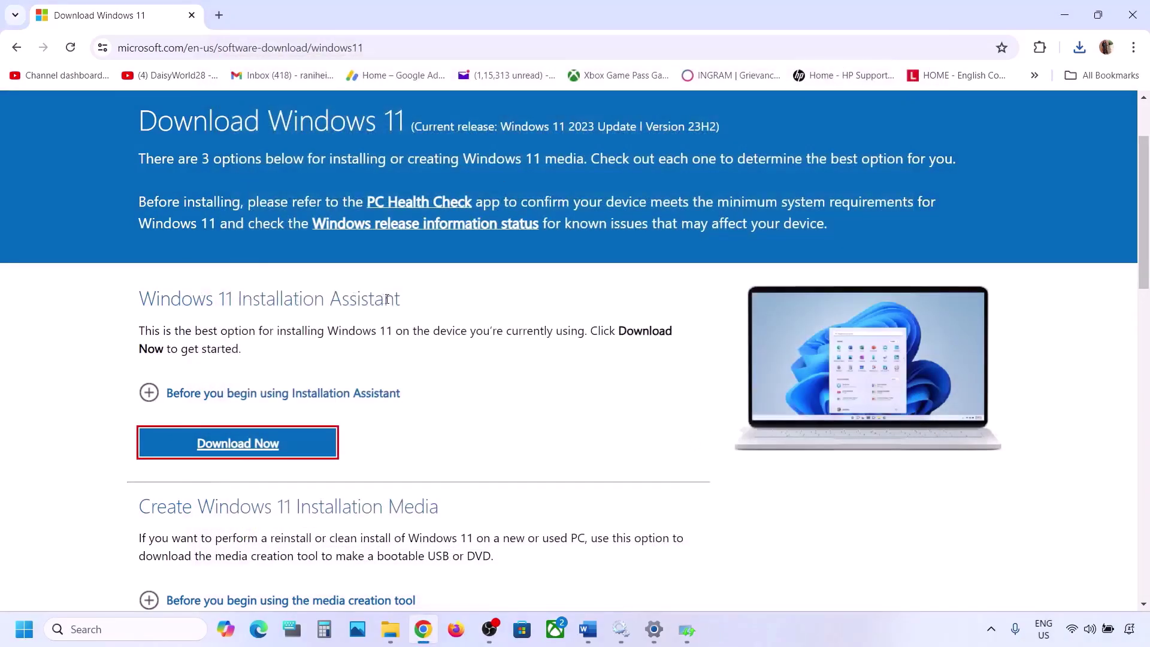
# - Open the Microsoft Update Catalog link from the Word notes' Step 6 in a new Chrome tab
pyautogui.click(773, 630)
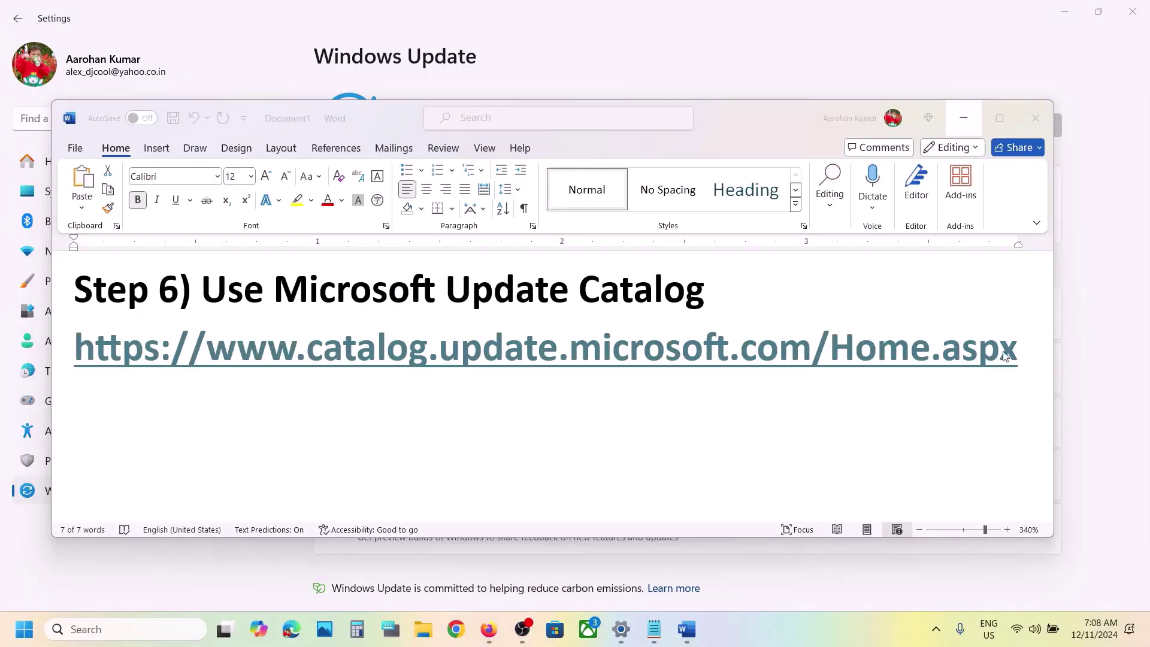
pyautogui.click(1018, 356)
pyautogui.hotkey('ctrl', 'a')
pyautogui.click(1019, 356)
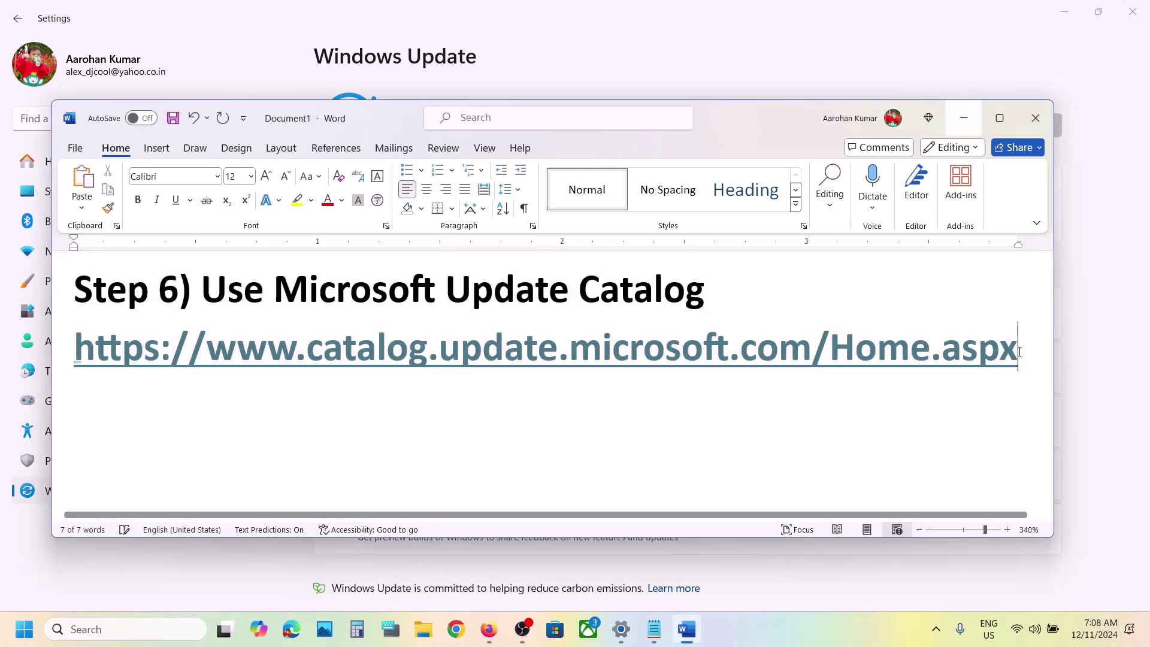
pyautogui.moveTo(1018, 353); pyautogui.dragTo(74, 411)
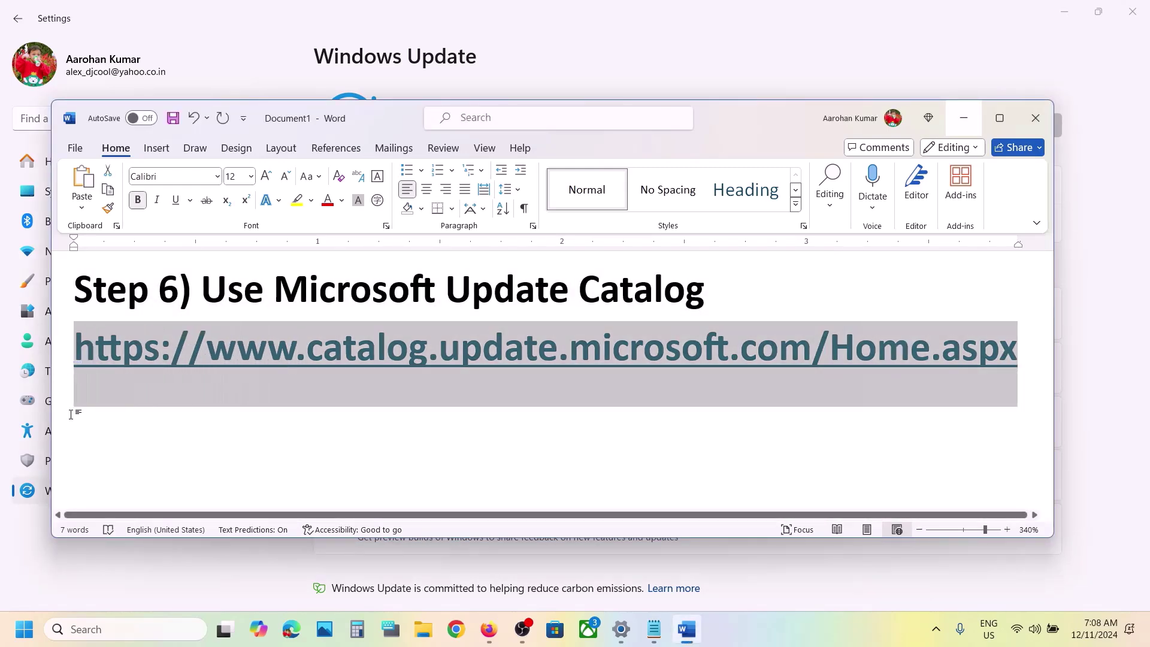
pyautogui.hotkey('ctrl', 'c')
pyautogui.click(457, 630)
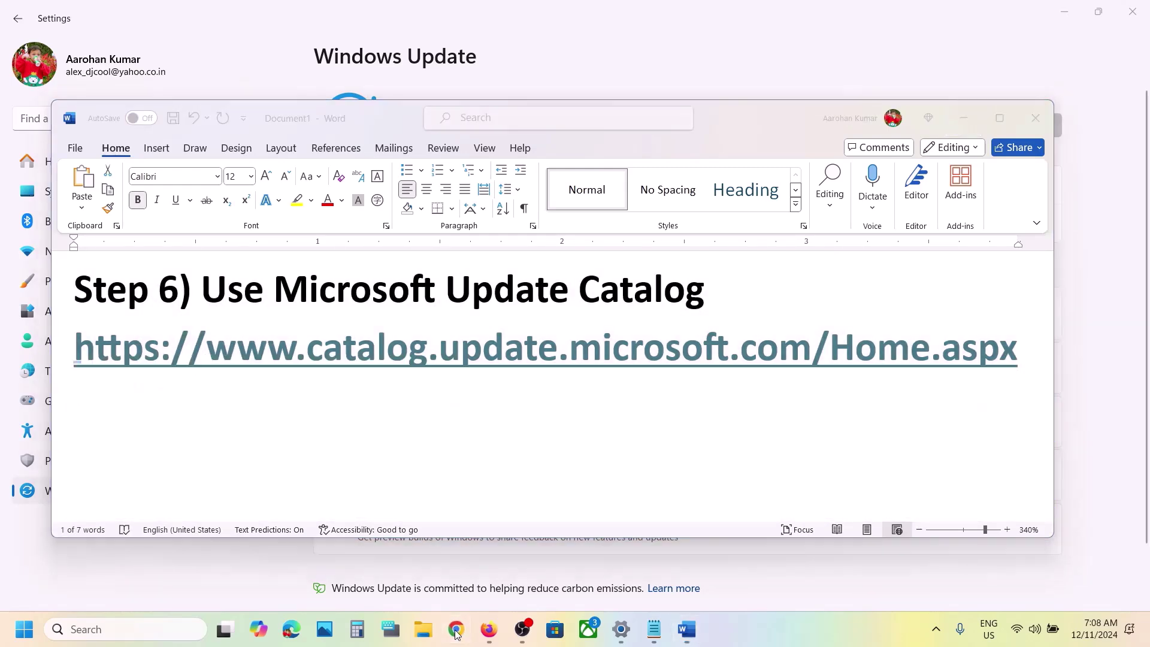
pyautogui.hotkey('ctrl', 'v')
pyautogui.press('Return')
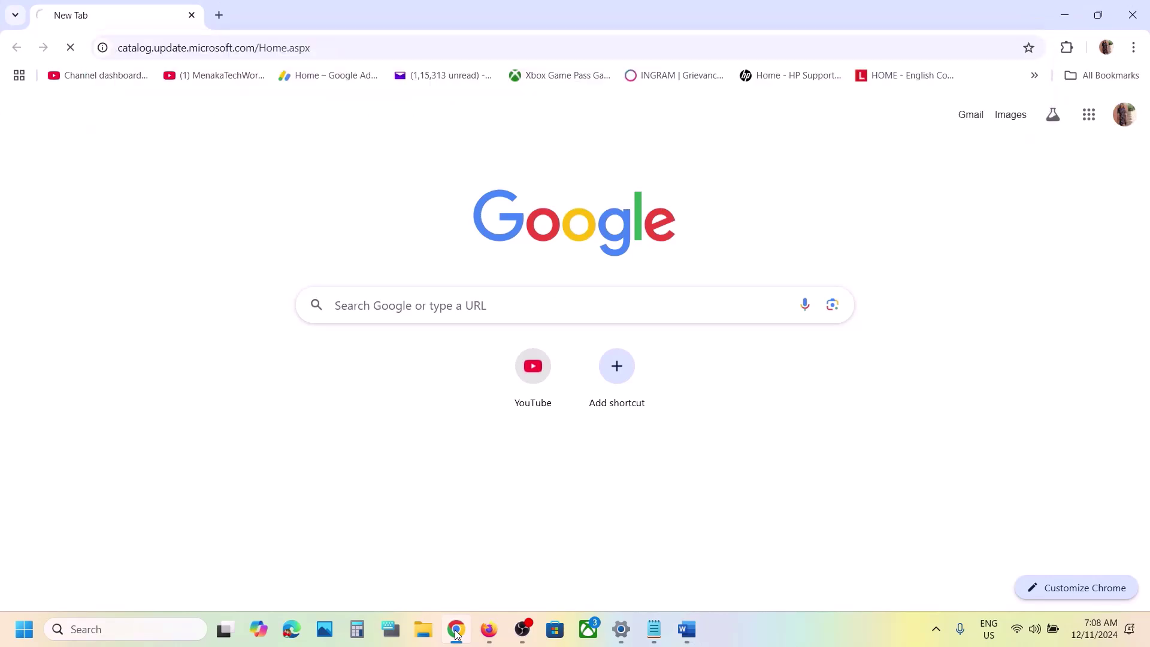
# - Copy the downloading update's number KB5048667 from the Windows Update page
pyautogui.moveTo(622, 629)
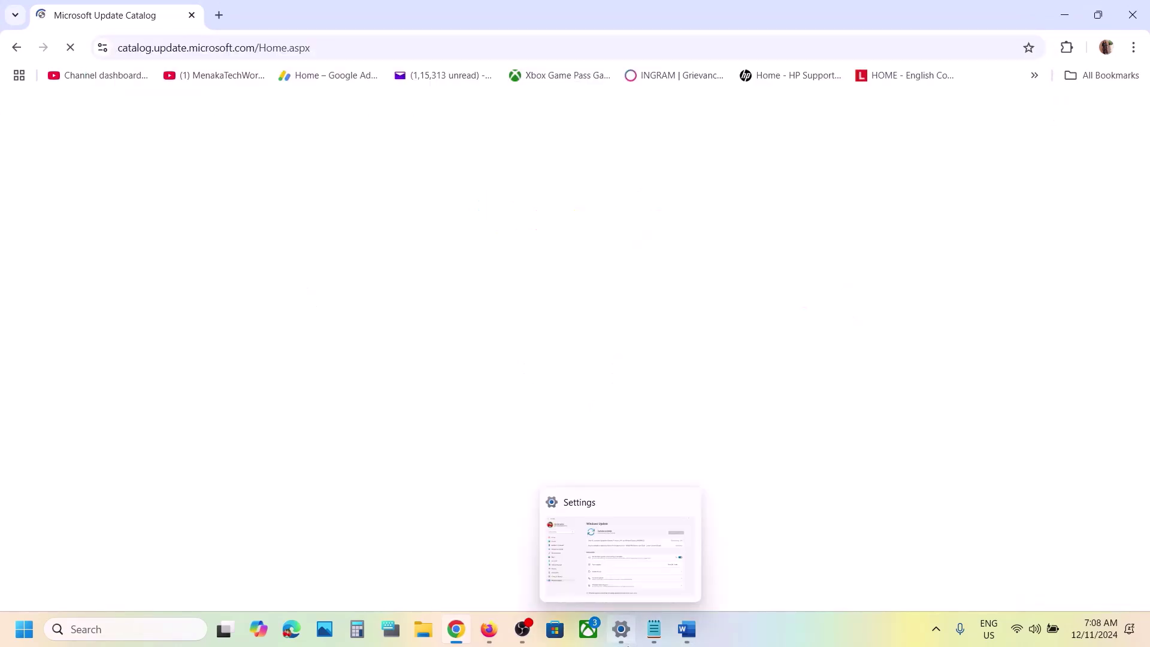
pyautogui.click(626, 626)
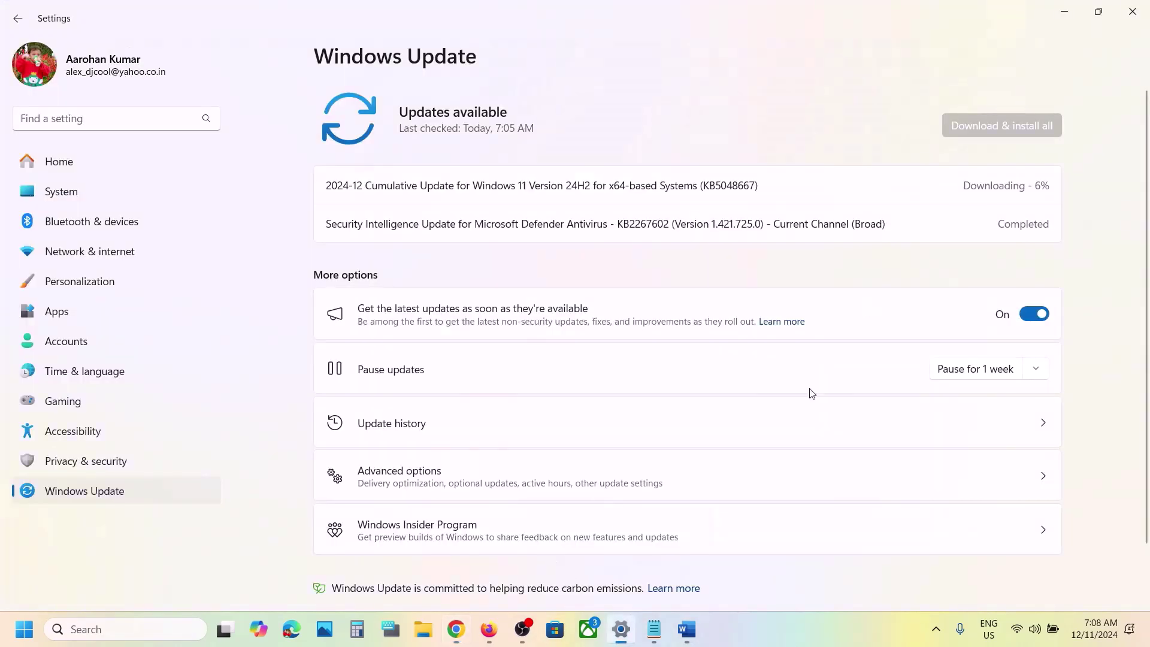
pyautogui.doubleClick(734, 186)
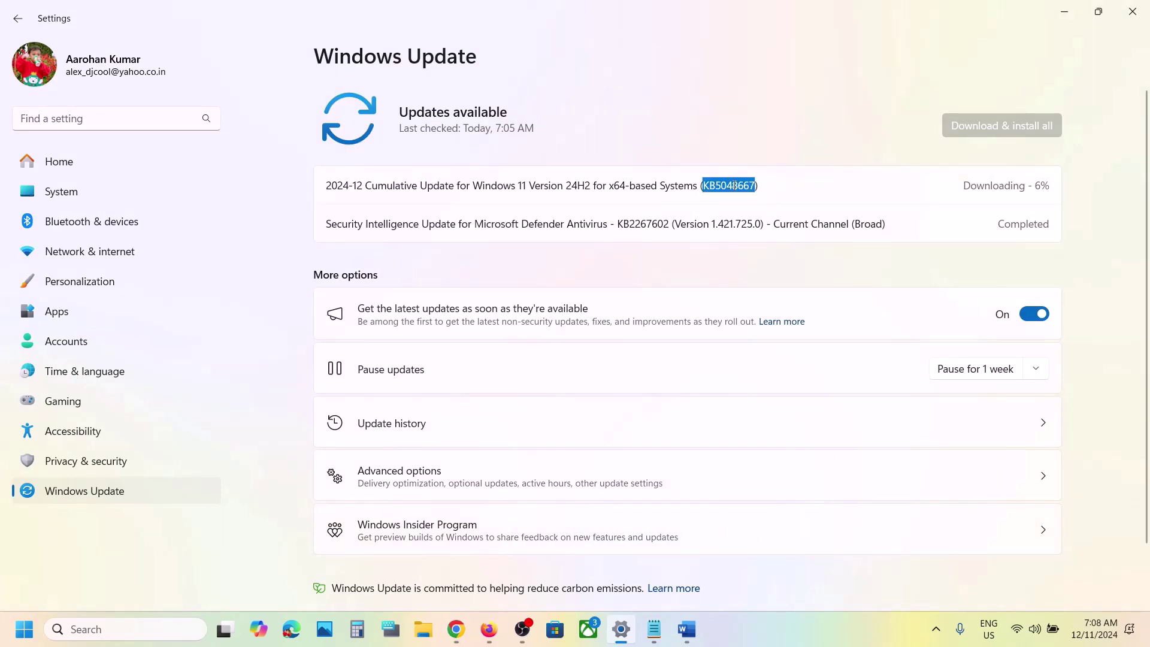
pyautogui.click(1065, 13)
# - Search the Update Catalog for KB5048667 to list its three 2024-12 cumulative update packages
pyautogui.click(938, 219)
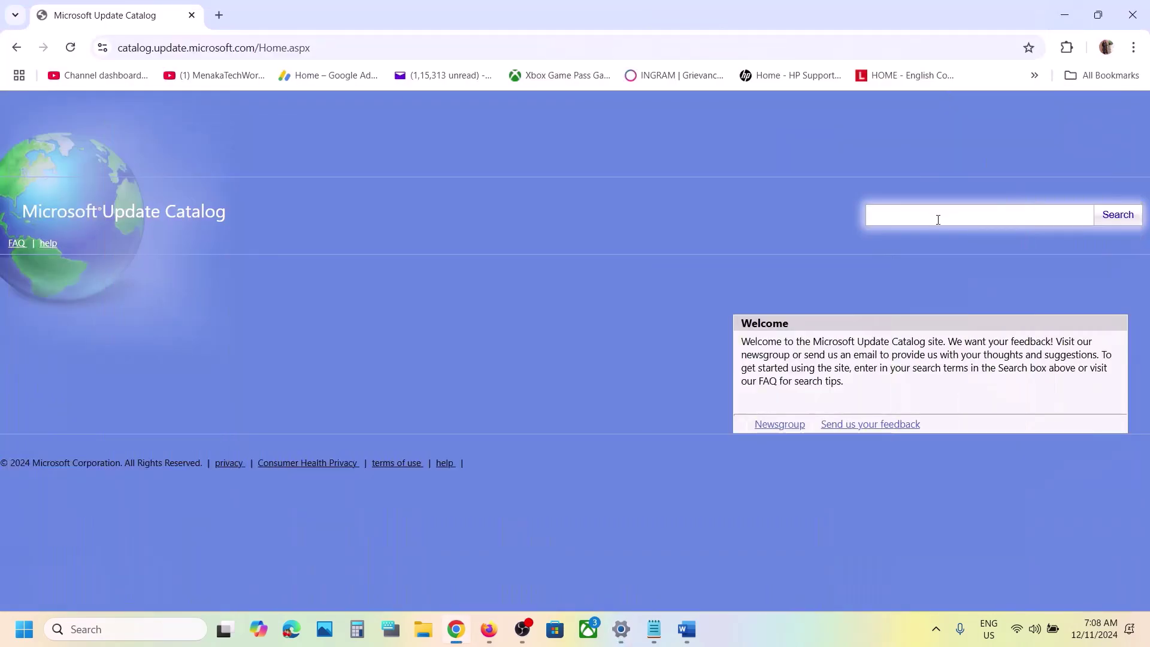
pyautogui.hotkey('ctrl', 'v')
pyautogui.click(1117, 216)
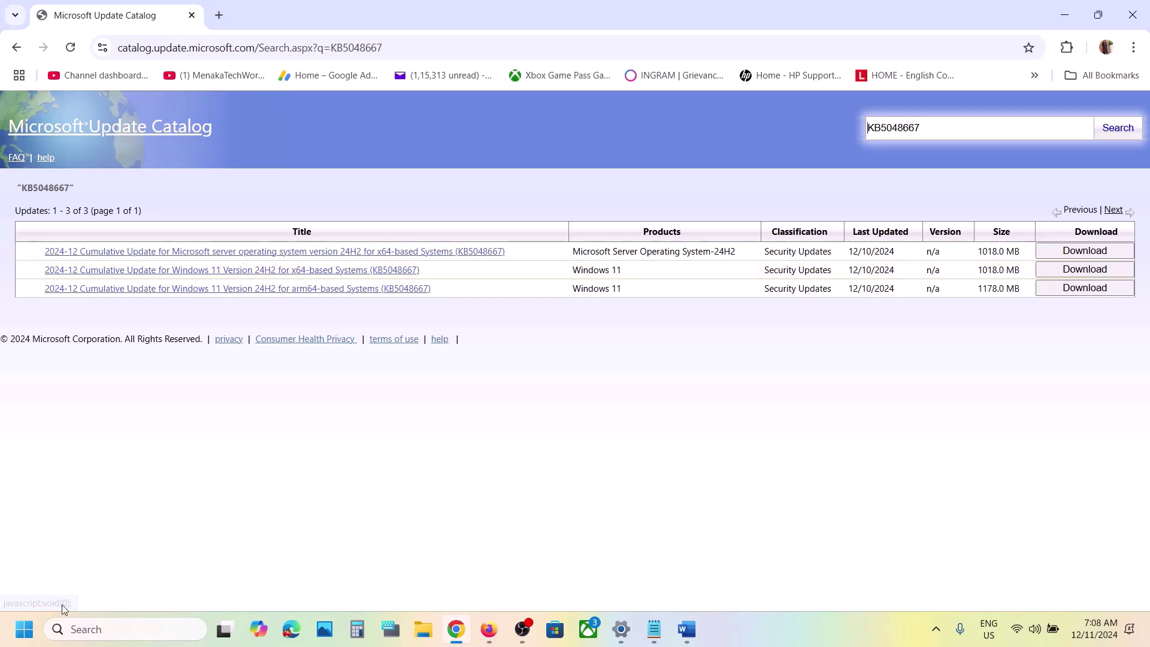
pyautogui.click(23, 629)
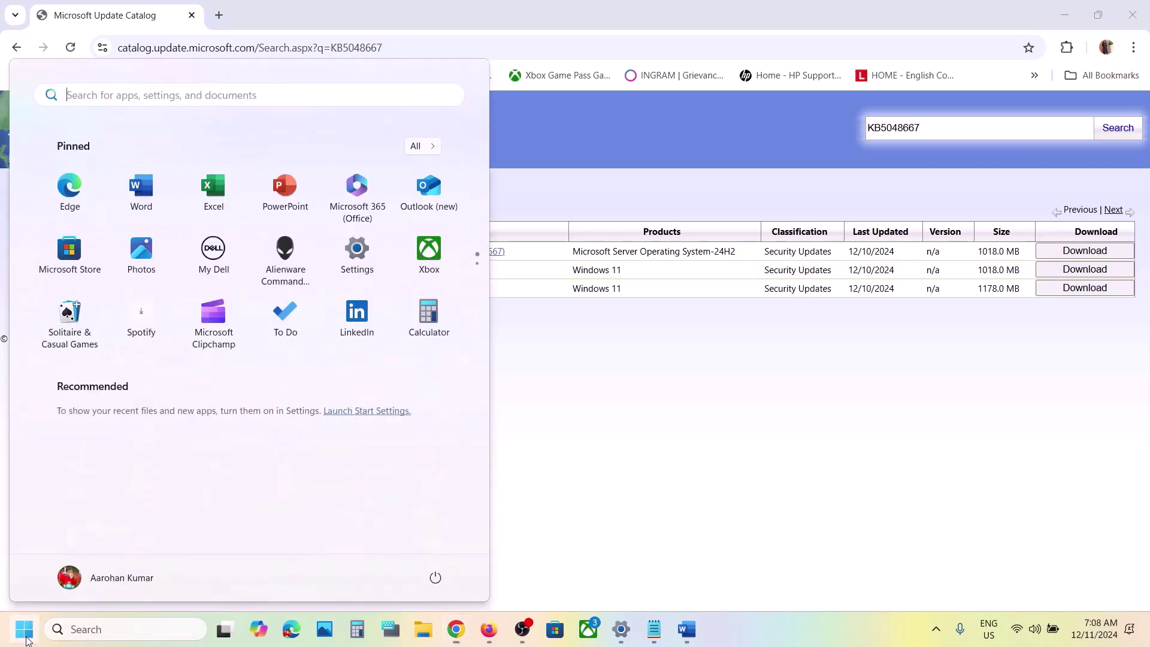
# - Confirm System > About lists an x64-based processor system type, then minimize Settings
pyautogui.click(341, 274)
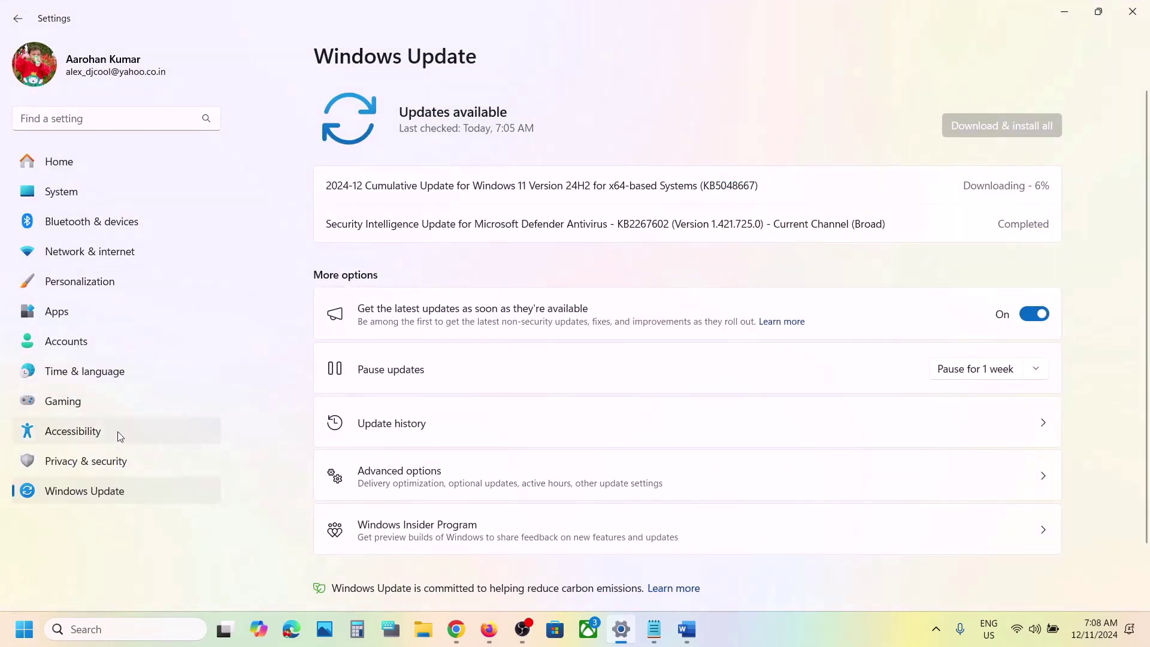
pyautogui.click(76, 199)
pyautogui.scroll(-10, 439, 429)
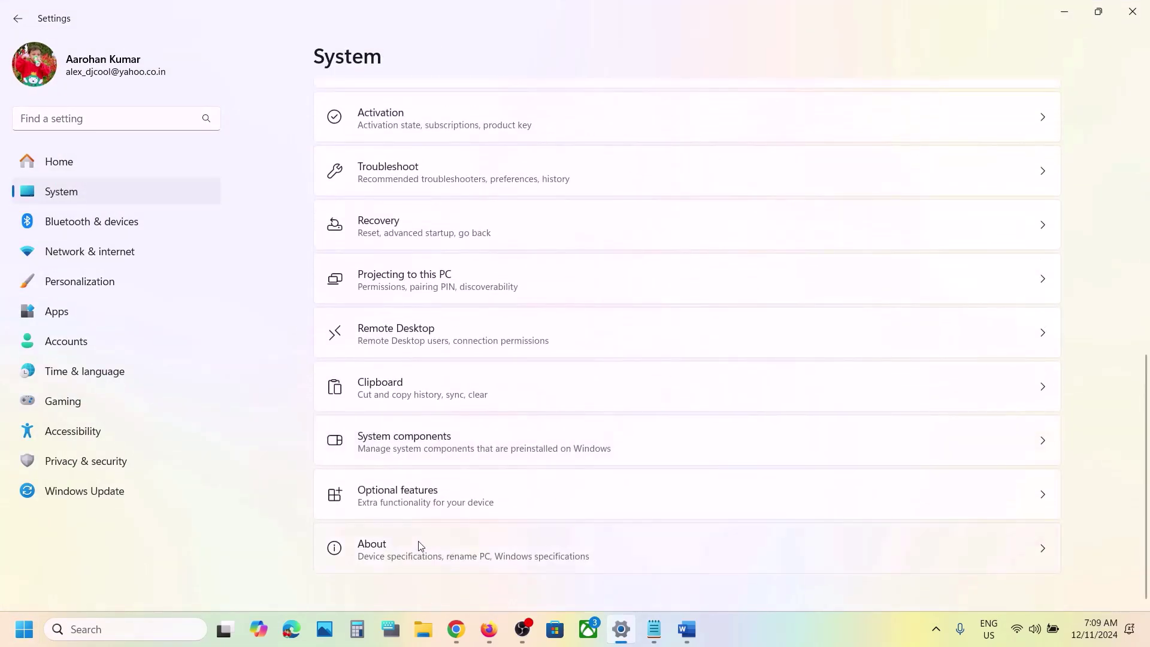
pyautogui.click(421, 546)
pyautogui.moveTo(485, 300); pyautogui.dragTo(740, 297)
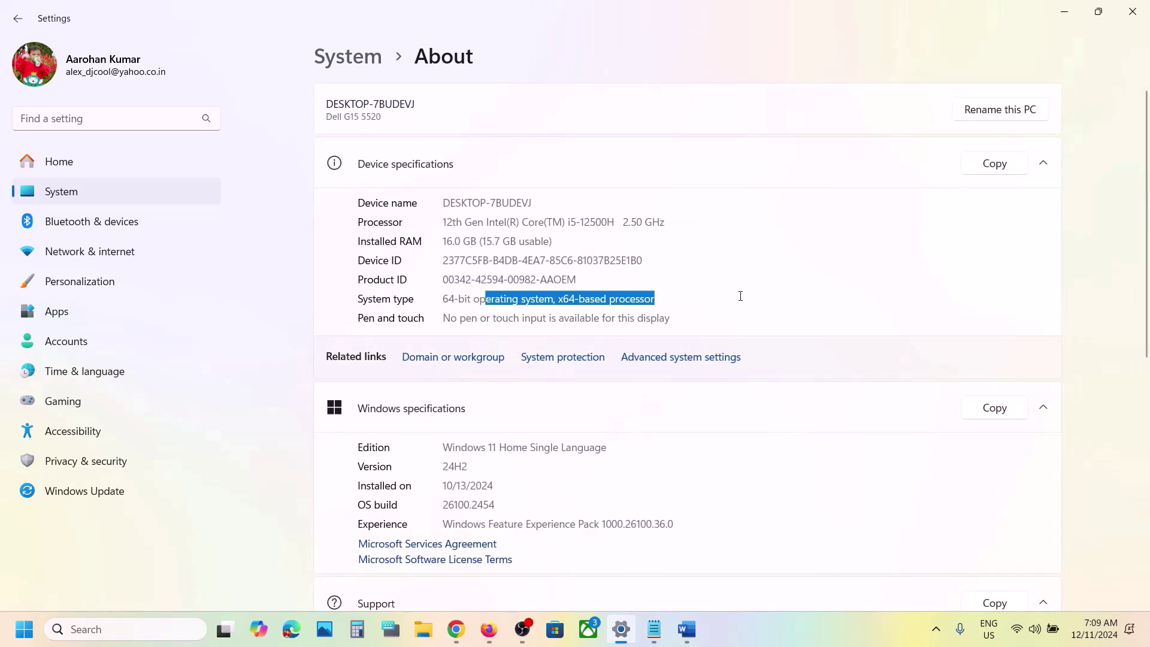
pyautogui.click(1060, 21)
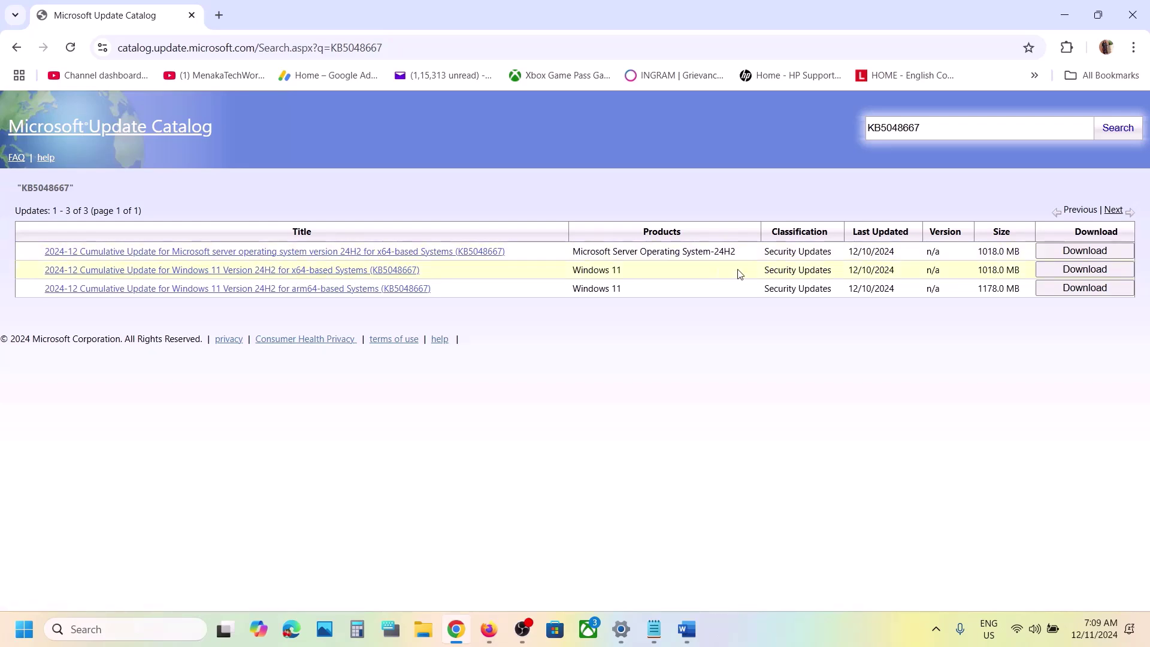
# - Download the KB5048667 Windows 11 24H2 x64 .msu package and check its progress in Chrome
pyautogui.click(1085, 269)
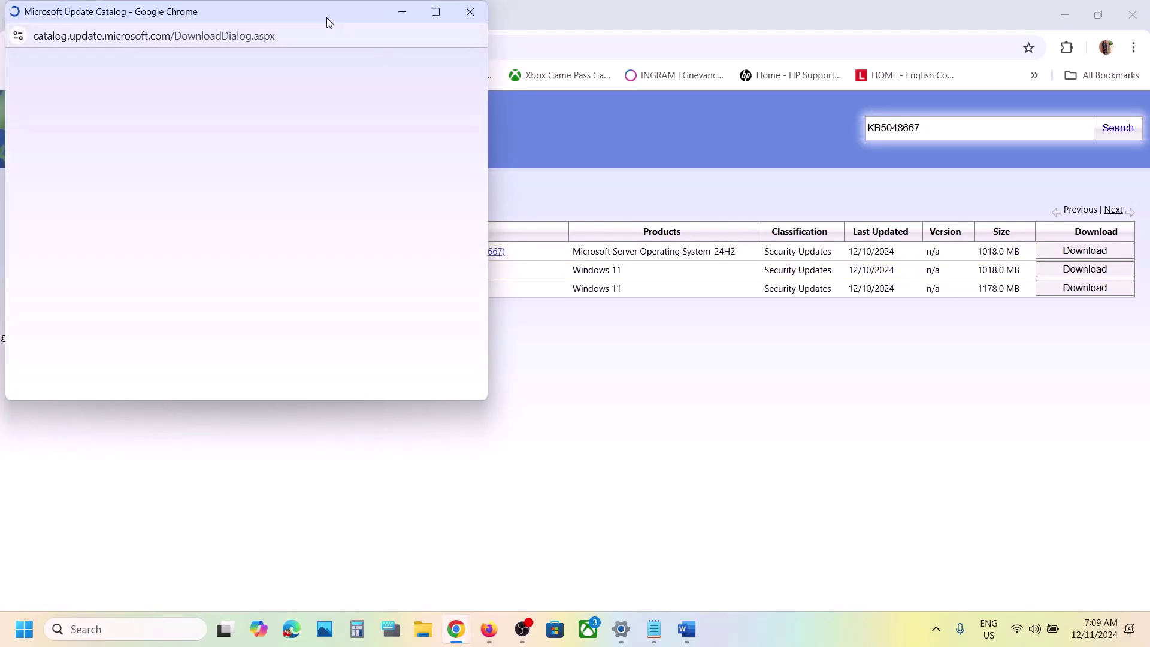
pyautogui.moveTo(326, 16); pyautogui.dragTo(749, 105)
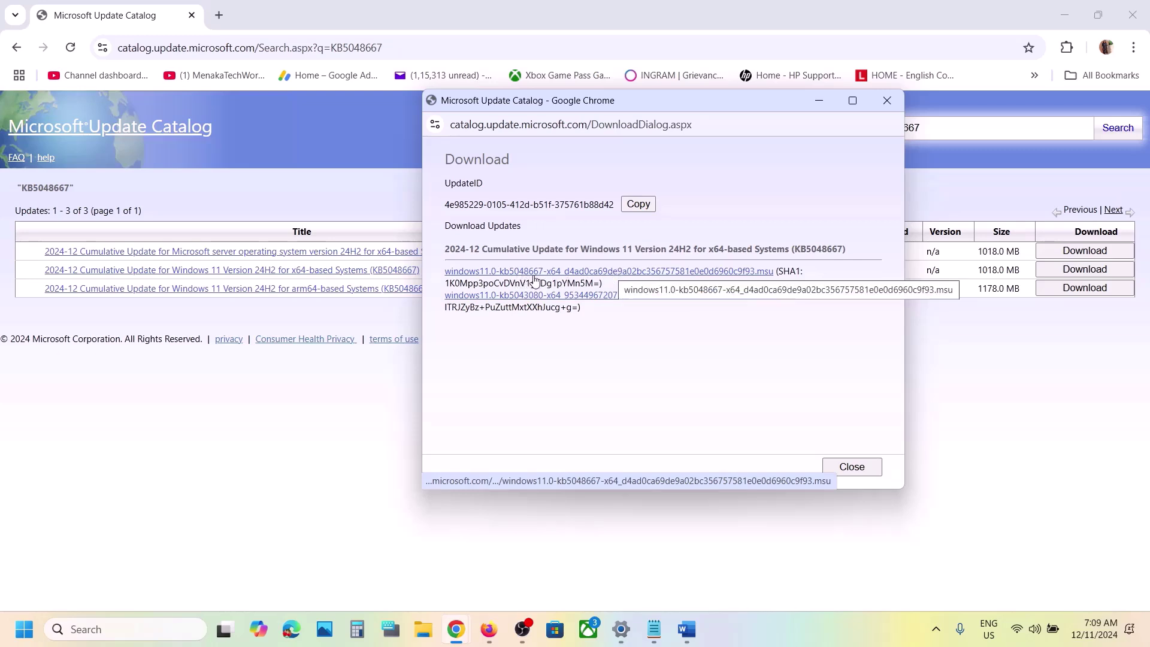
pyautogui.click(594, 273)
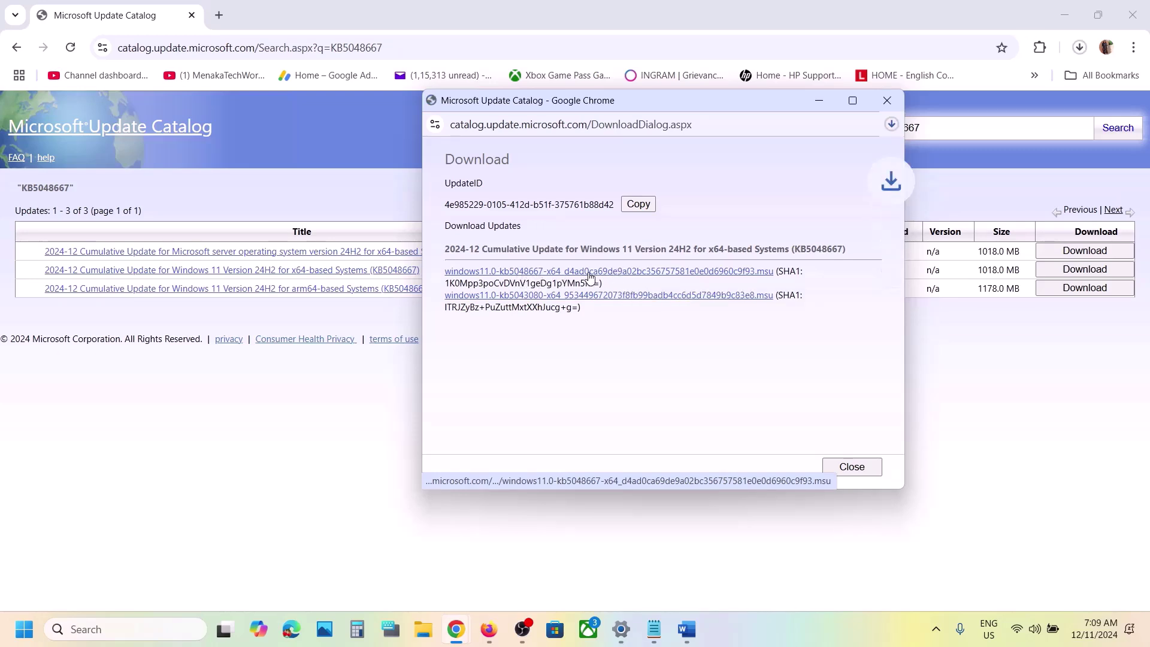
pyautogui.click(892, 124)
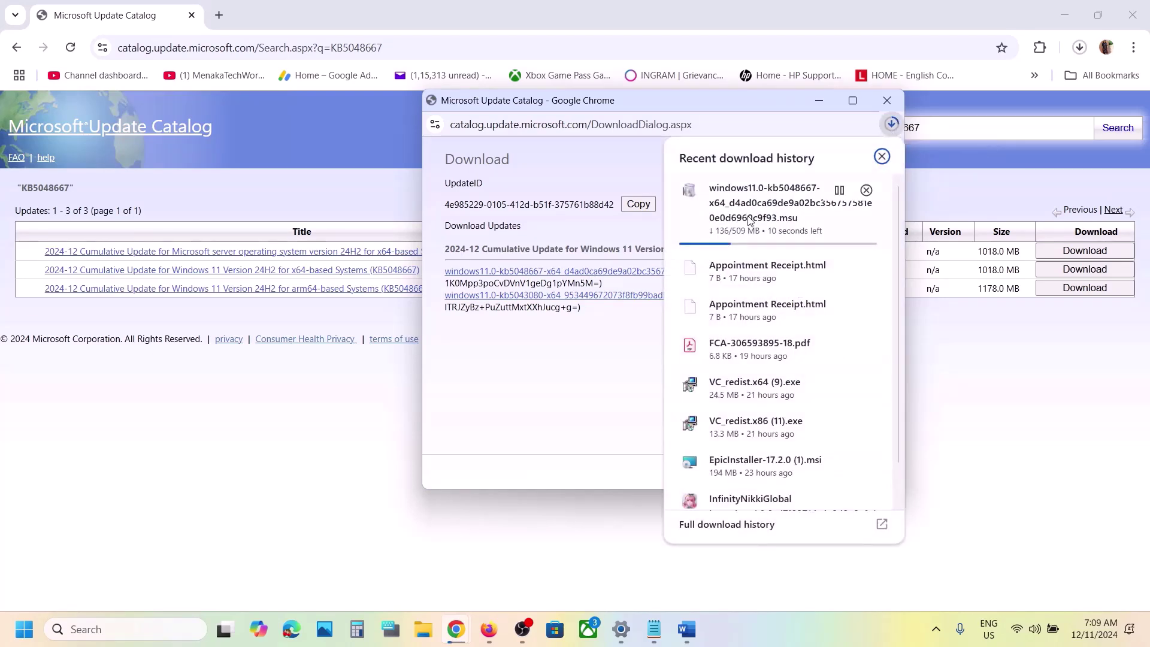
pyautogui.click(608, 358)
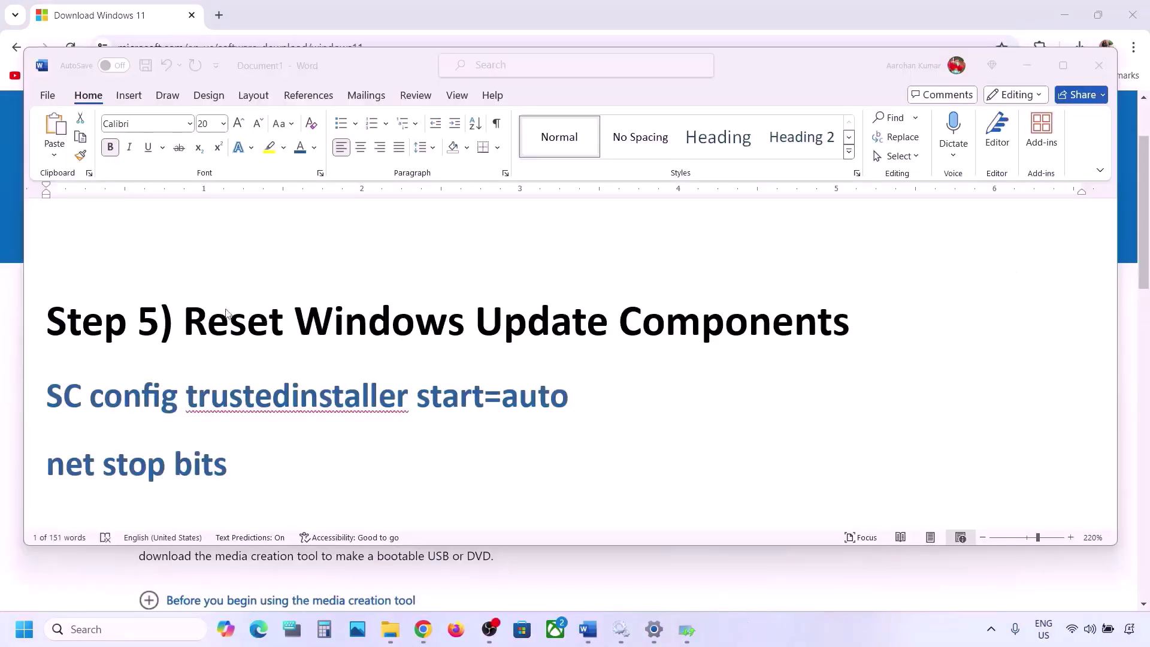
# - Copy the Step 5 commands from 'SC config trustedinstaller start=auto' through 'net start appidsvc'
pyautogui.click(189, 316)
pyautogui.moveTo(190, 316); pyautogui.dragTo(850, 327)
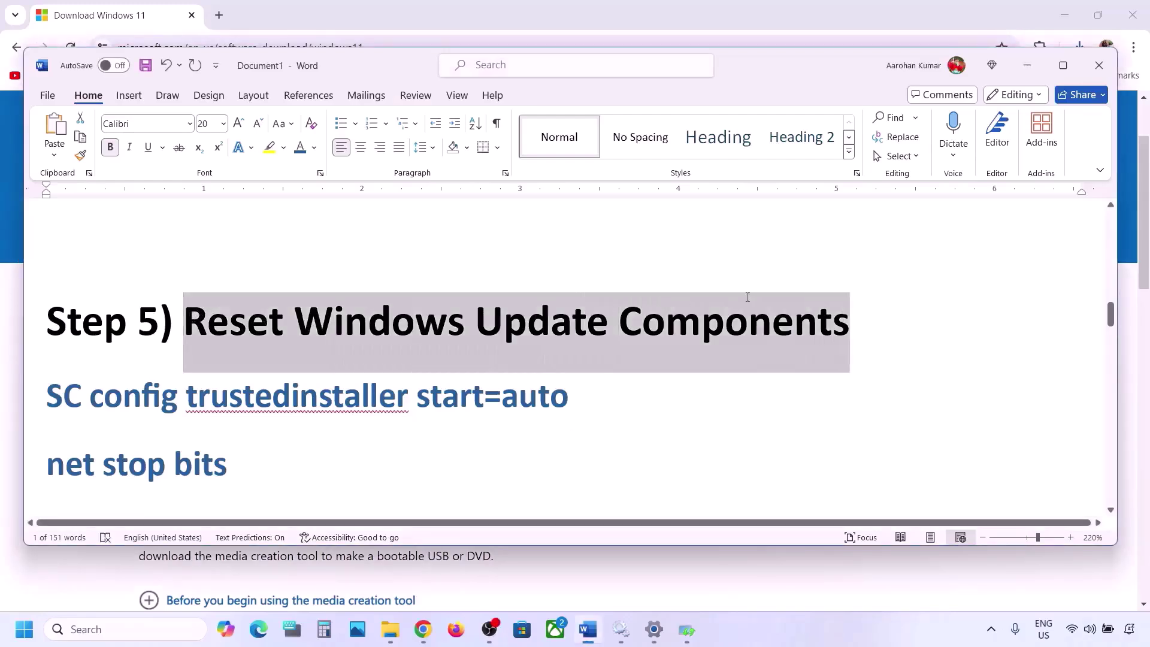
pyautogui.click(48, 393)
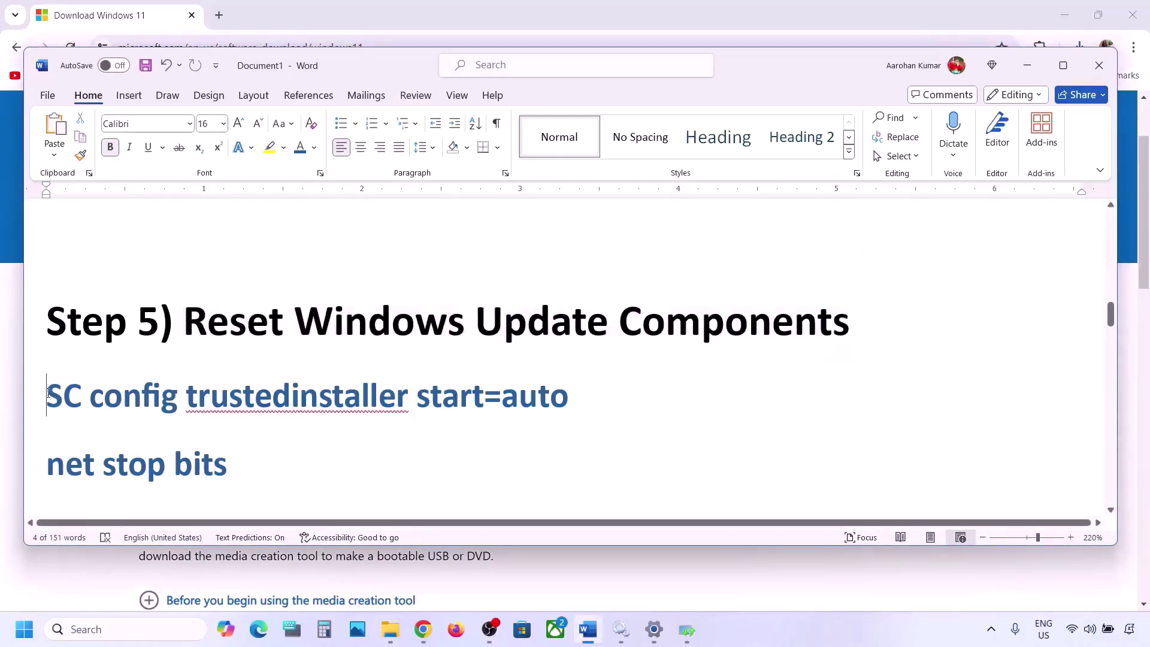
pyautogui.hotkey('shift', 'Down')
pyautogui.hotkey('shift', 'Down')
pyautogui.hotkey('shift', 'Down')
pyautogui.hotkey('shift', 'Down')
pyautogui.hotkey('shift', 'Down')
pyautogui.hotkey('shift', 'Down')
pyautogui.hotkey('shift', 'Down')
pyautogui.hotkey('shift', 'Down')
pyautogui.hotkey('shift', 'Down')
pyautogui.hotkey('shift', 'Down')
pyautogui.hotkey('shift', 'Down')
pyautogui.hotkey('shift', 'Down')
pyautogui.hotkey('shift', 'Down')
pyautogui.hotkey('shift', 'Down')
pyautogui.hotkey('shift', 'Down')
pyautogui.hotkey('shift', 'Down')
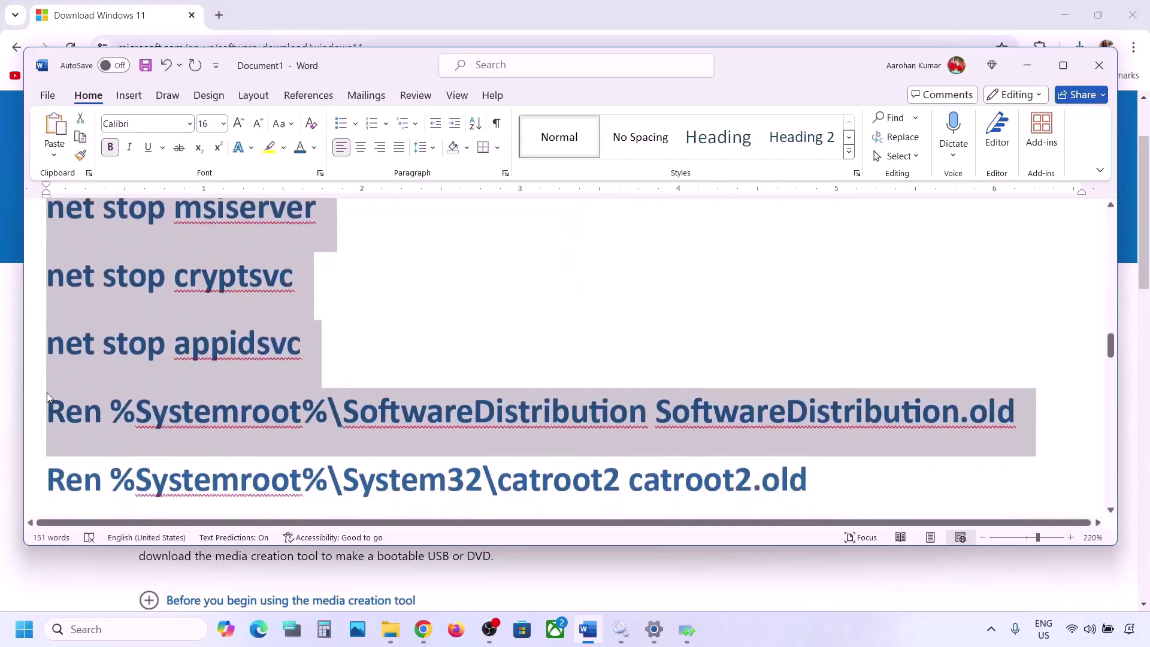
pyautogui.hotkey('shift', 'Down')
pyautogui.hotkey('shift', 'Down')
pyautogui.hotkey('shift', 'Down')
pyautogui.hotkey('shift', 'Down')
pyautogui.hotkey('shift', 'Down')
pyautogui.hotkey('shift', 'Down')
pyautogui.hotkey('shift', 'Down')
pyautogui.hotkey('shift', 'Down')
pyautogui.hotkey('shift', 'Down')
pyautogui.hotkey('shift', 'Down')
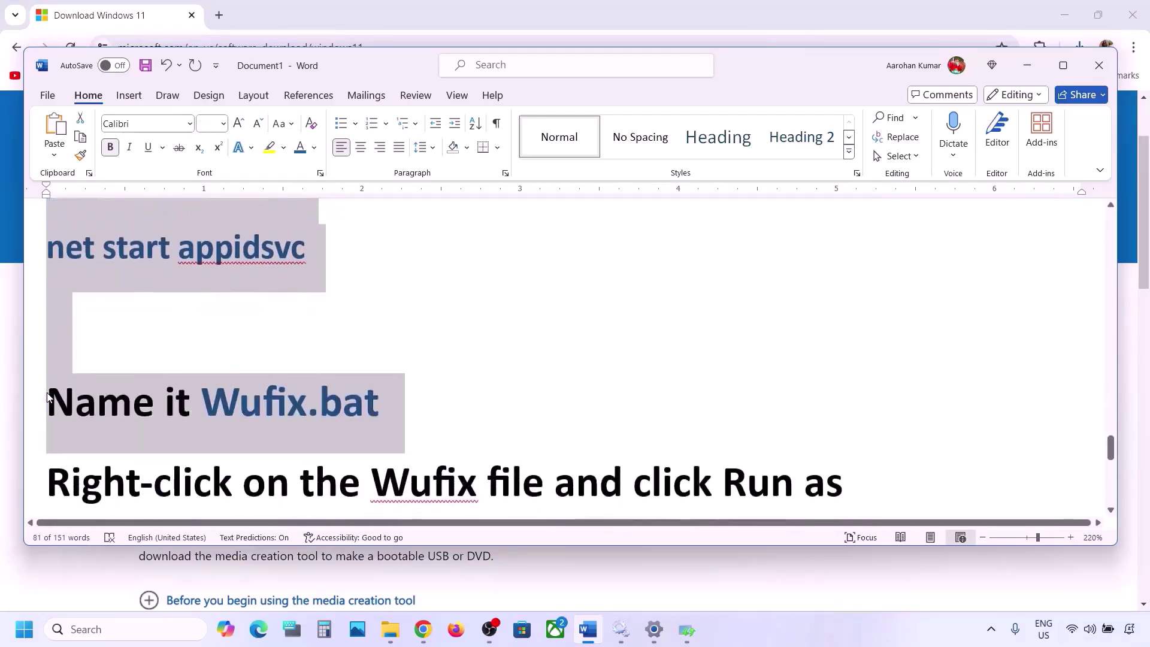
pyautogui.hotkey('shift', 'Up')
pyautogui.hotkey('shift', 'Up')
pyautogui.scroll(2, 170, 352)
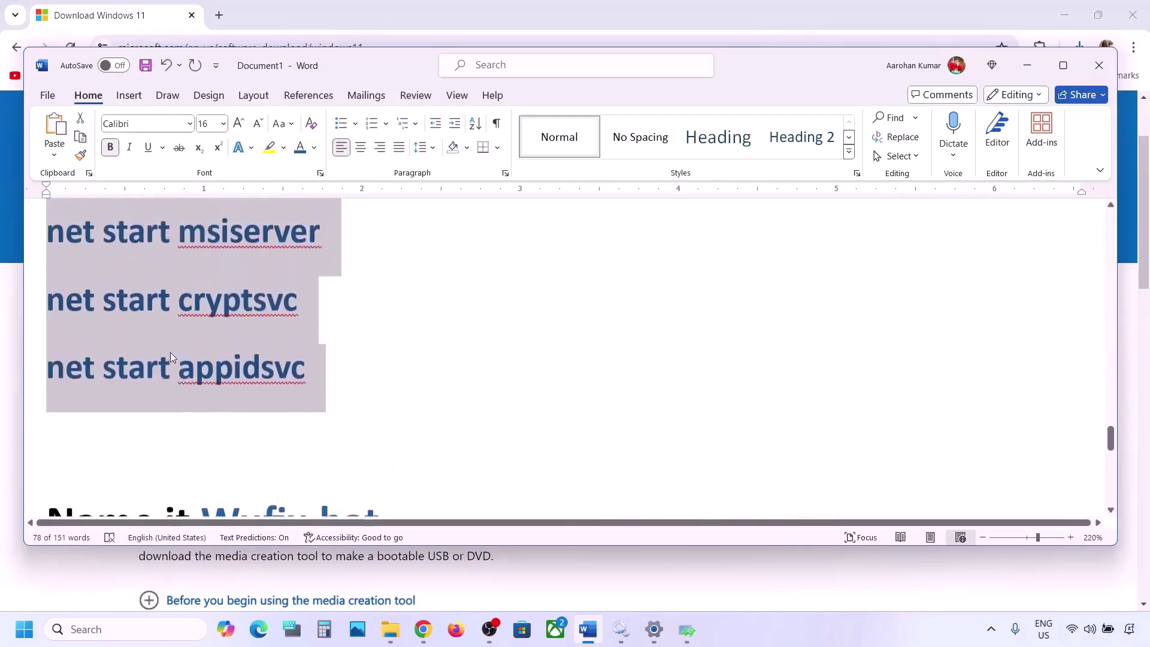
pyautogui.rightClick(178, 303)
pyautogui.click(238, 367)
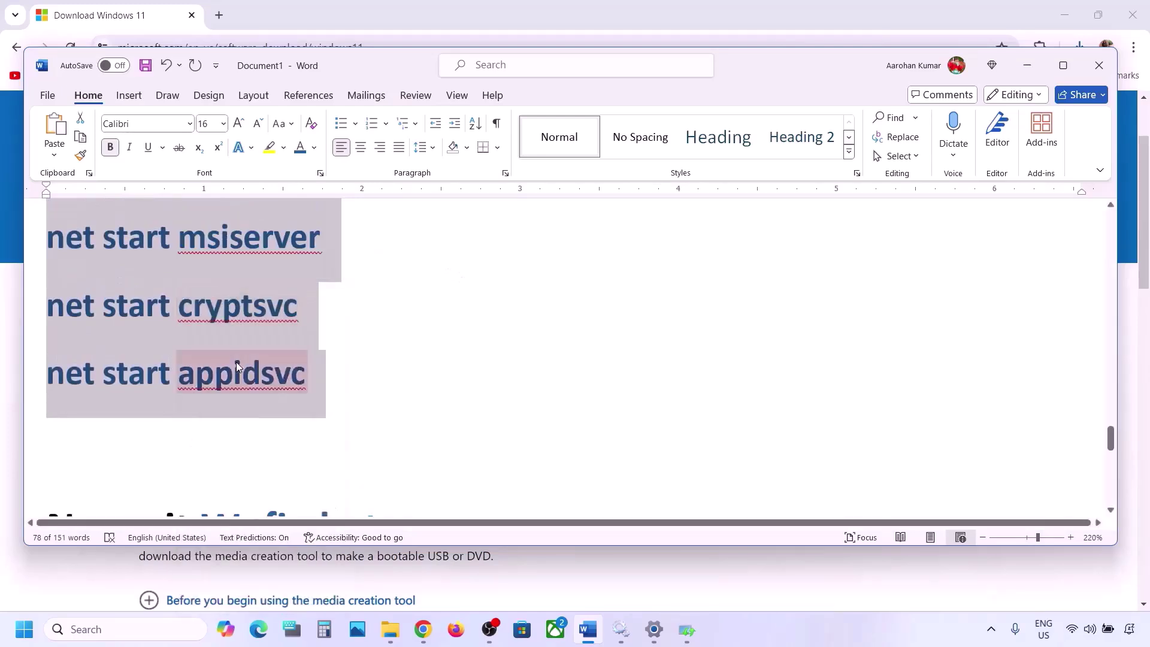
pyautogui.click(96, 629)
# - Paste the copied reset commands into a new Notepad file
pyautogui.write('note')
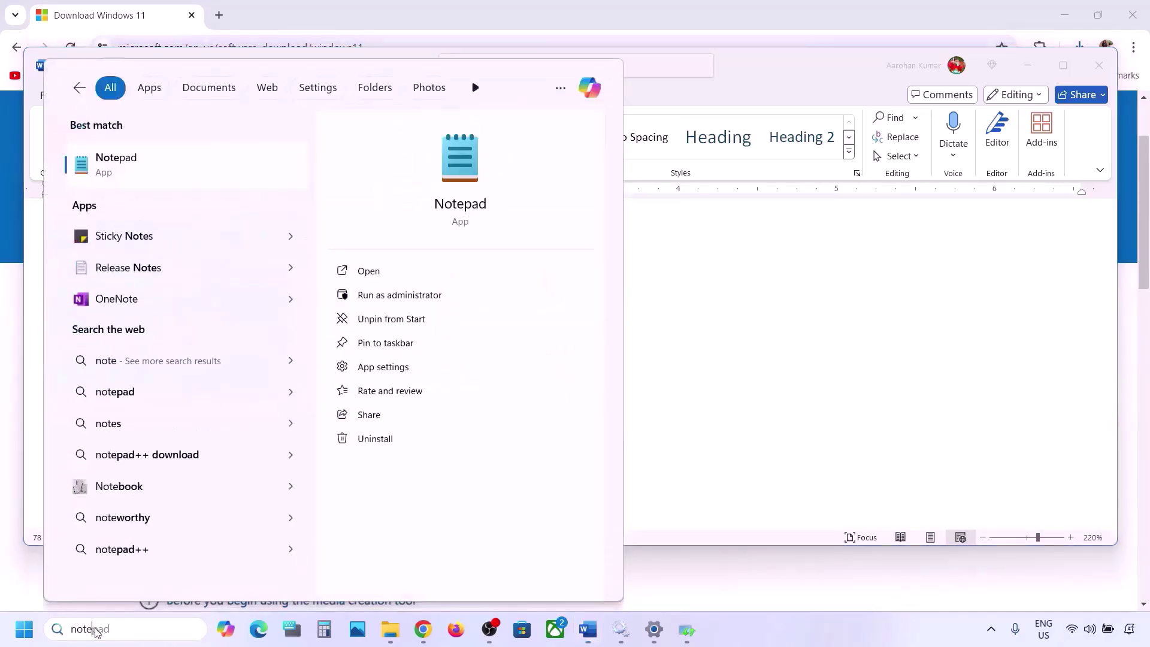
pyautogui.press('Return')
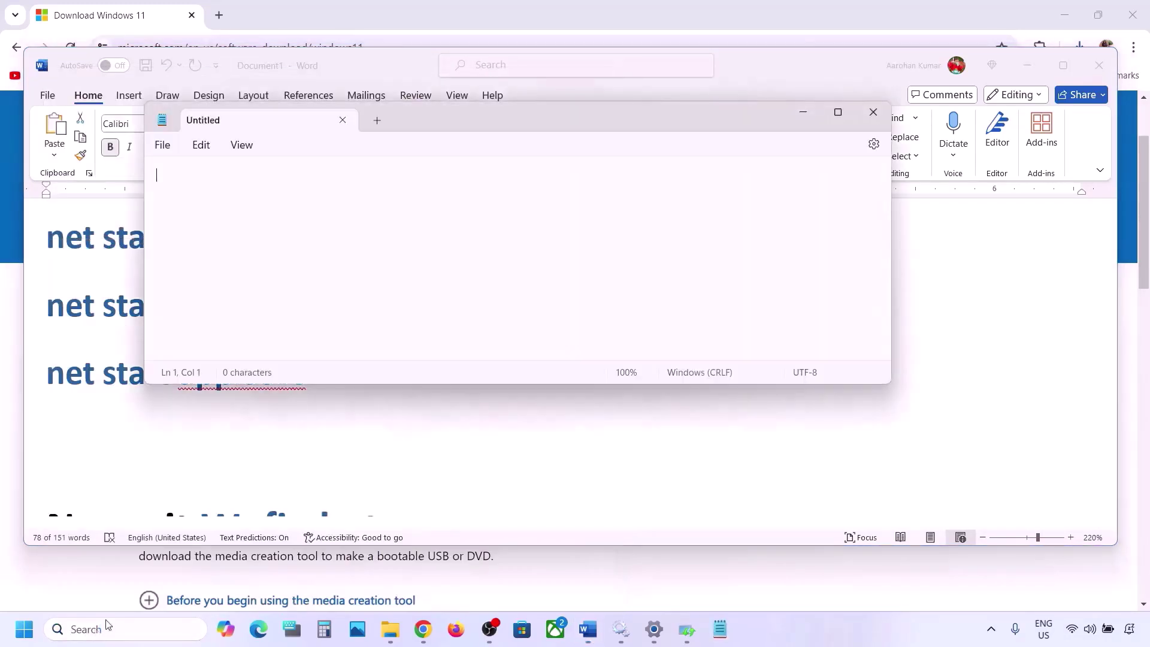
pyautogui.hotkey('ctrl', 'v')
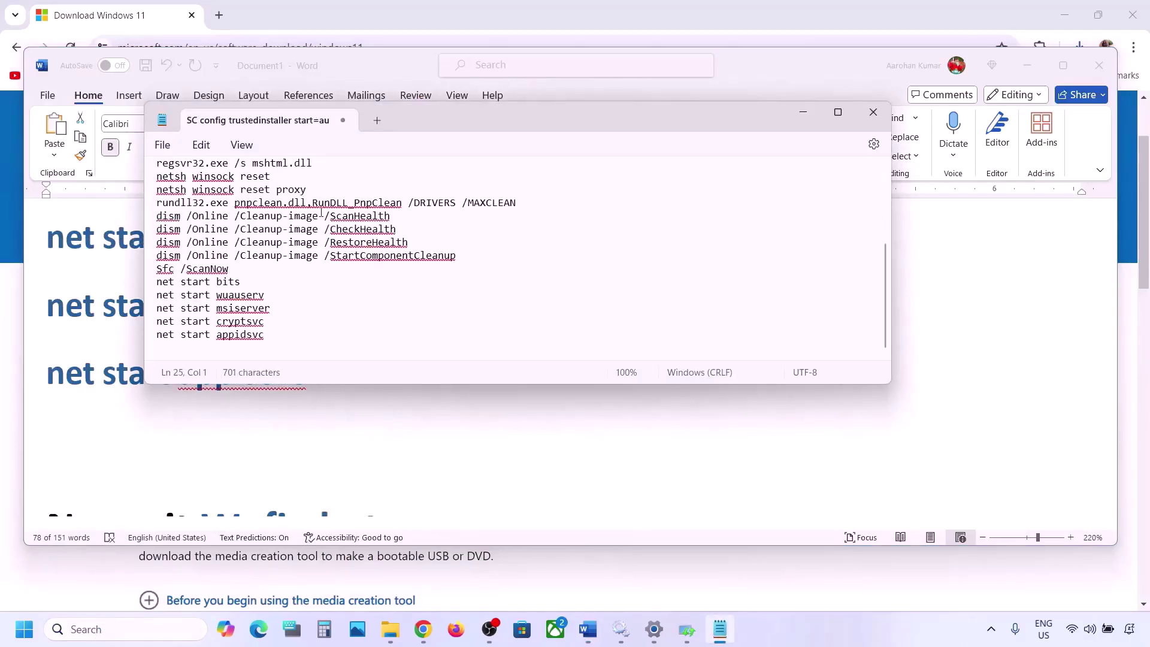
pyautogui.scroll(4, 320, 213)
pyautogui.click(162, 146)
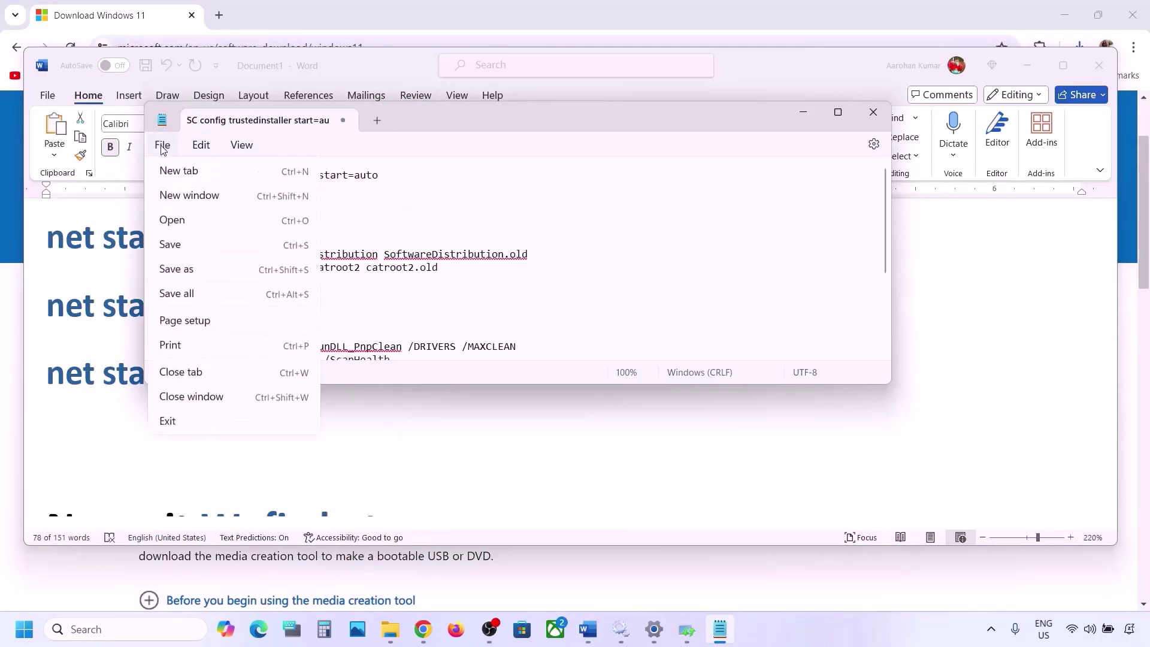
pyautogui.click(177, 268)
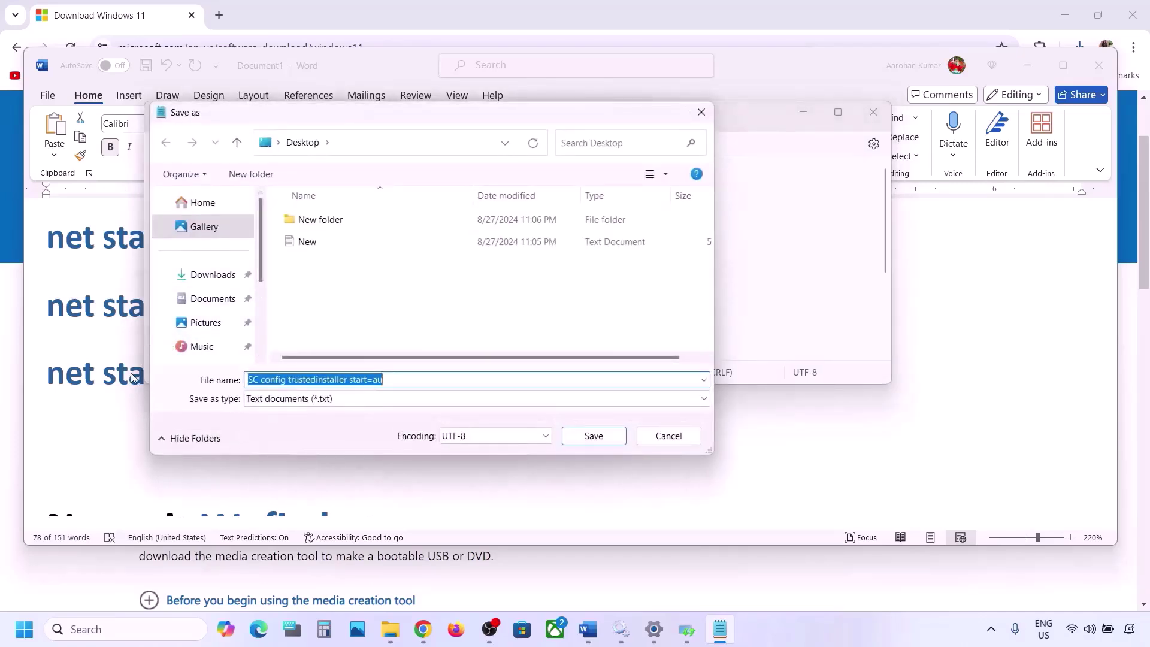
# - Save the file on the Desktop as Wufix.bat with the All files type
pyautogui.click(133, 377)
pyautogui.scroll(-5, 133, 377)
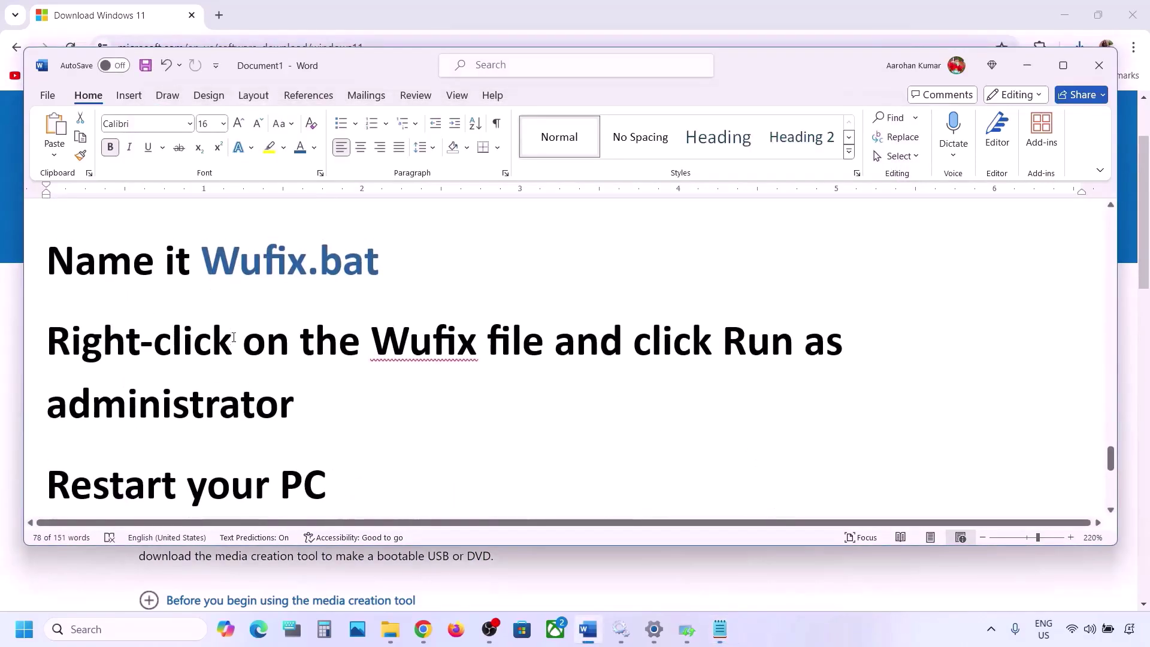
pyautogui.scroll(1, 234, 337)
pyautogui.moveTo(383, 271); pyautogui.dragTo(249, 273)
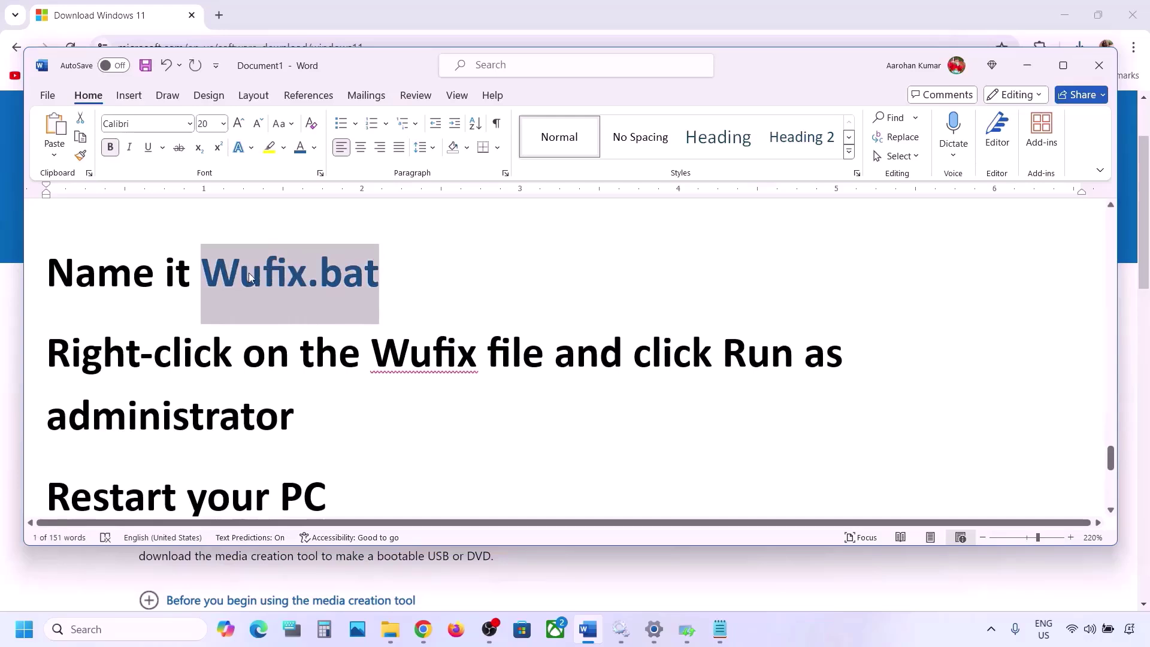
pyautogui.click(720, 628)
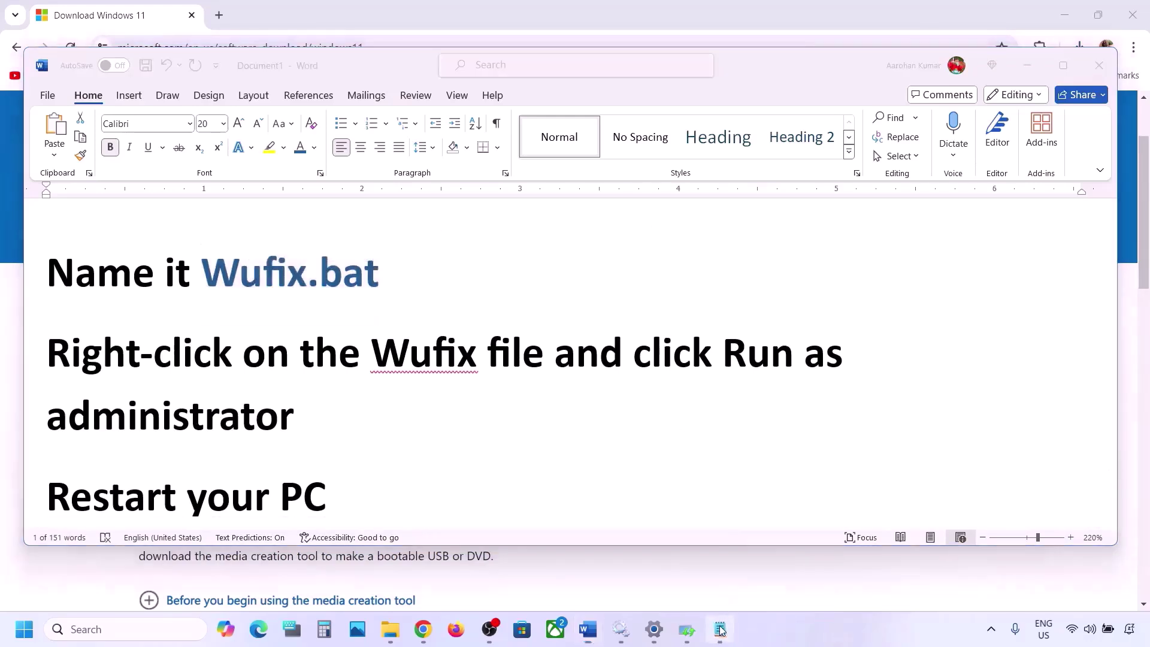
pyautogui.hotkey('ctrl', 's')
pyautogui.hotkey('ctrl', 'v')
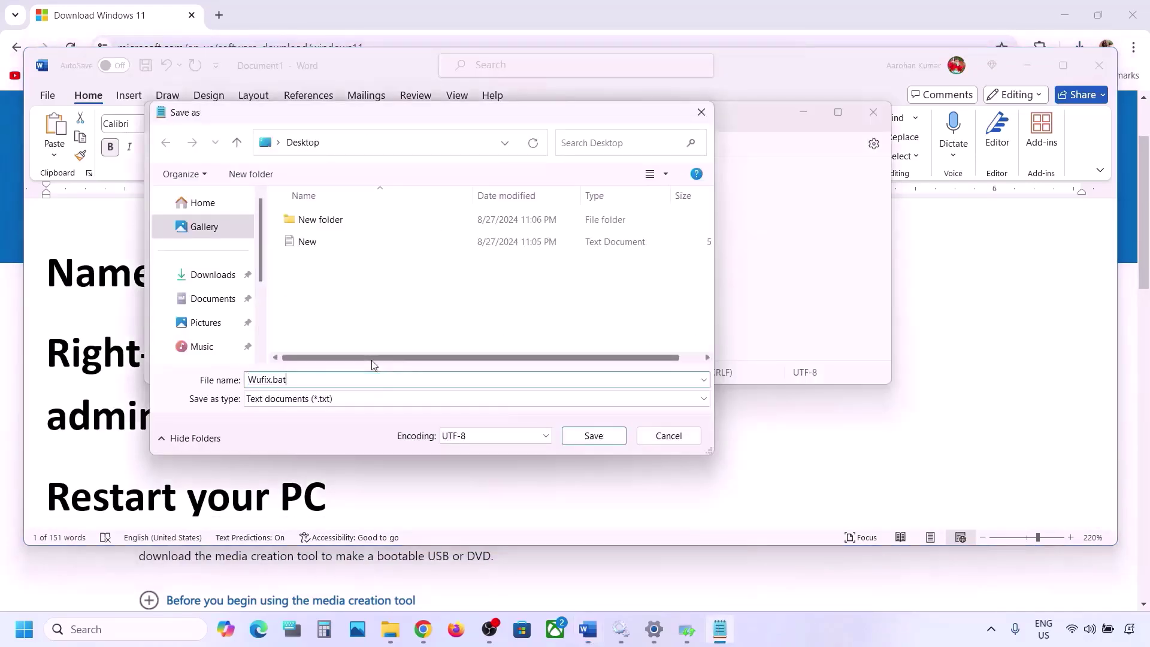
pyautogui.click(339, 400)
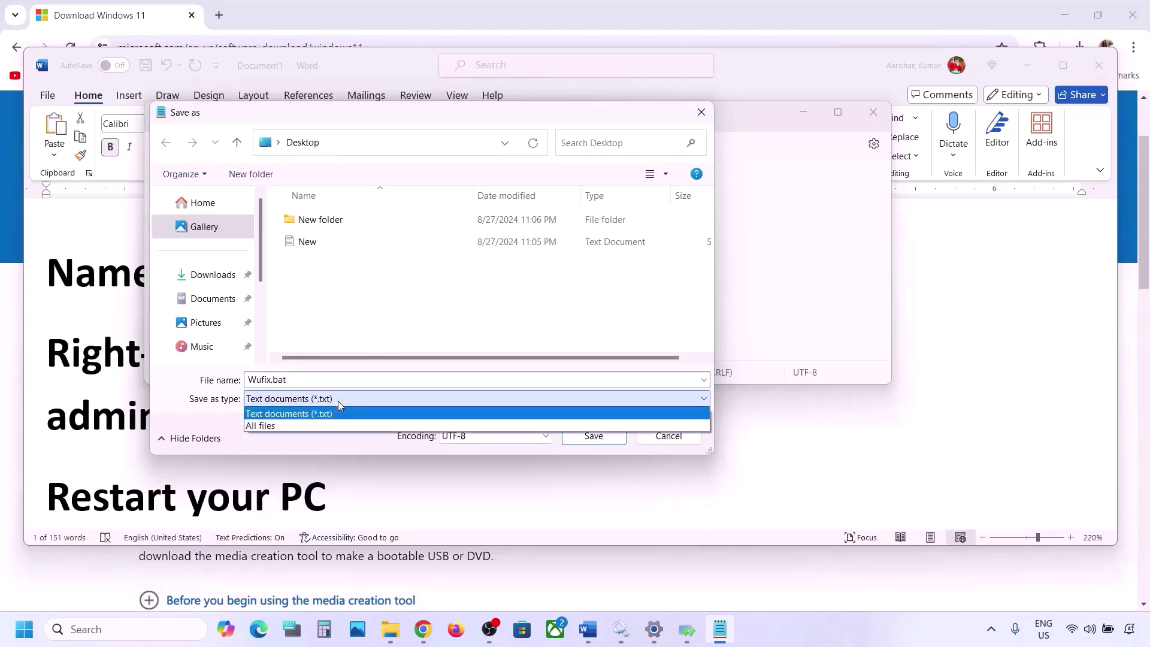
pyautogui.click(297, 427)
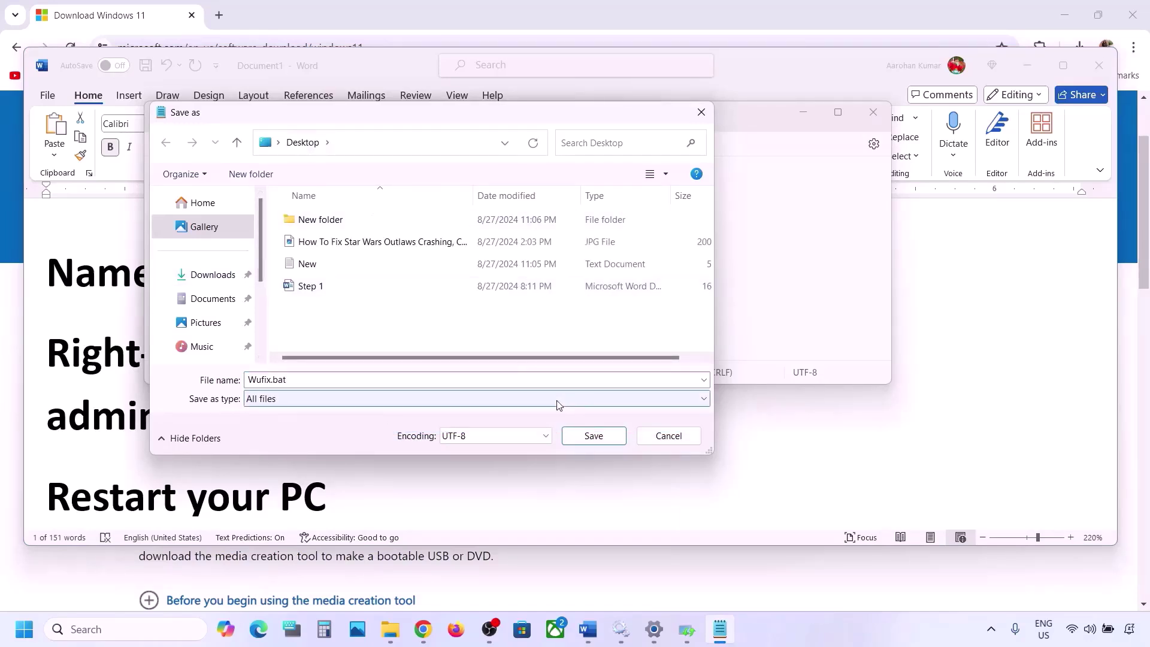
pyautogui.click(598, 437)
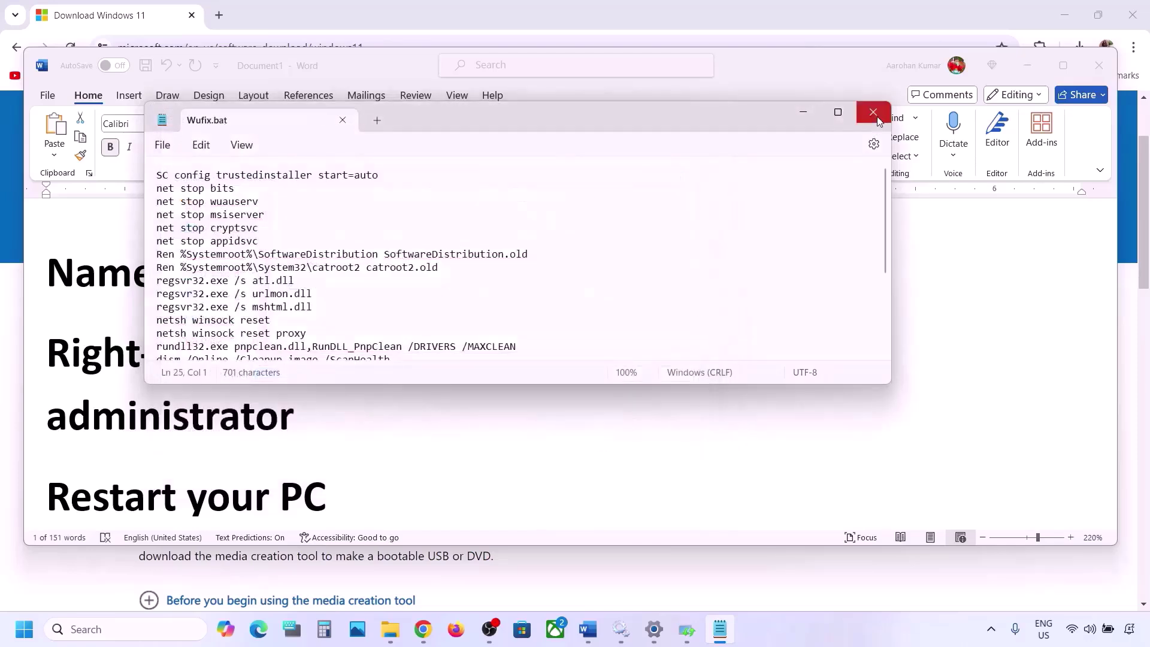
# - Run the Wufix.bat script from the desktop as administrator
pyautogui.click(874, 112)
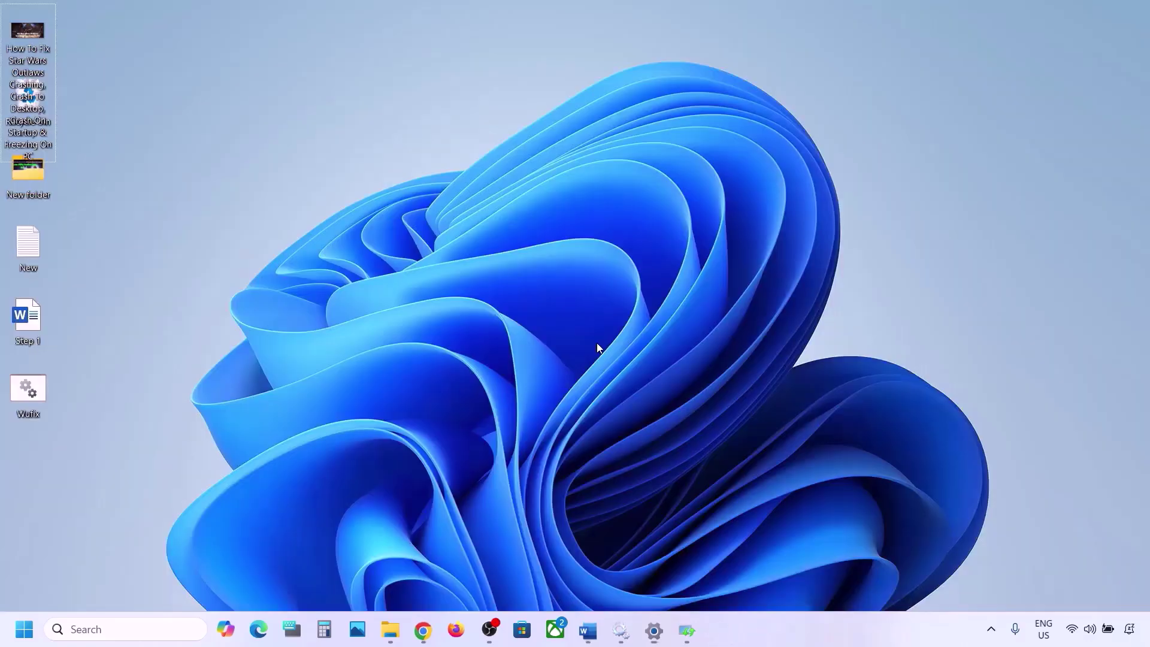
pyautogui.click(35, 392)
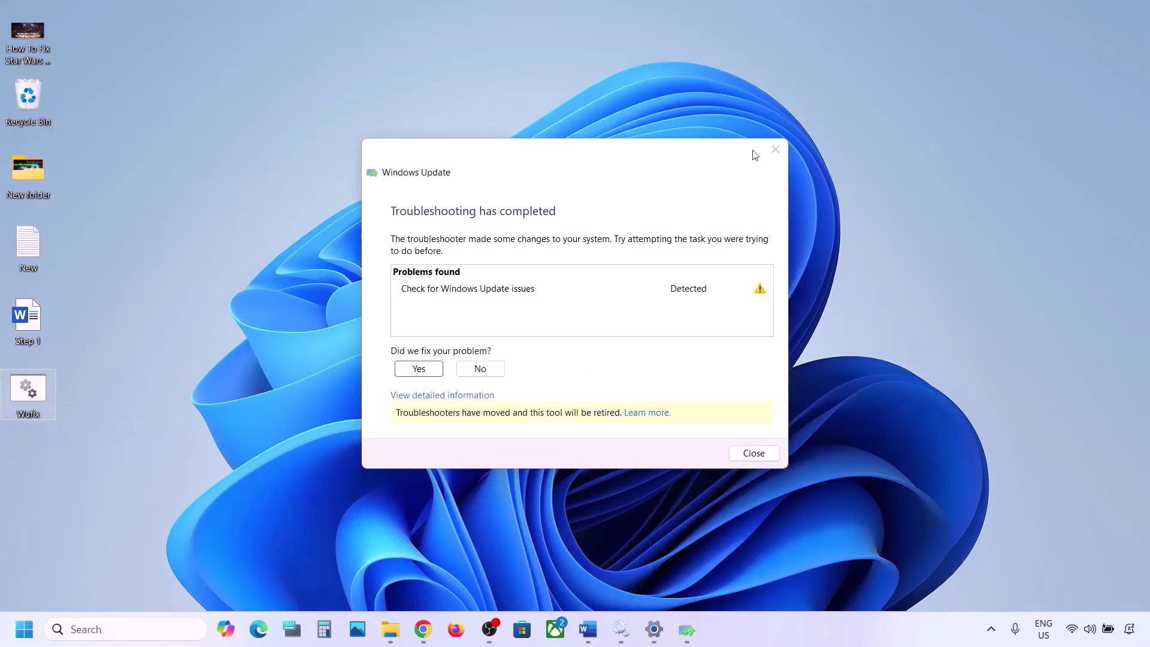
pyautogui.click(775, 149)
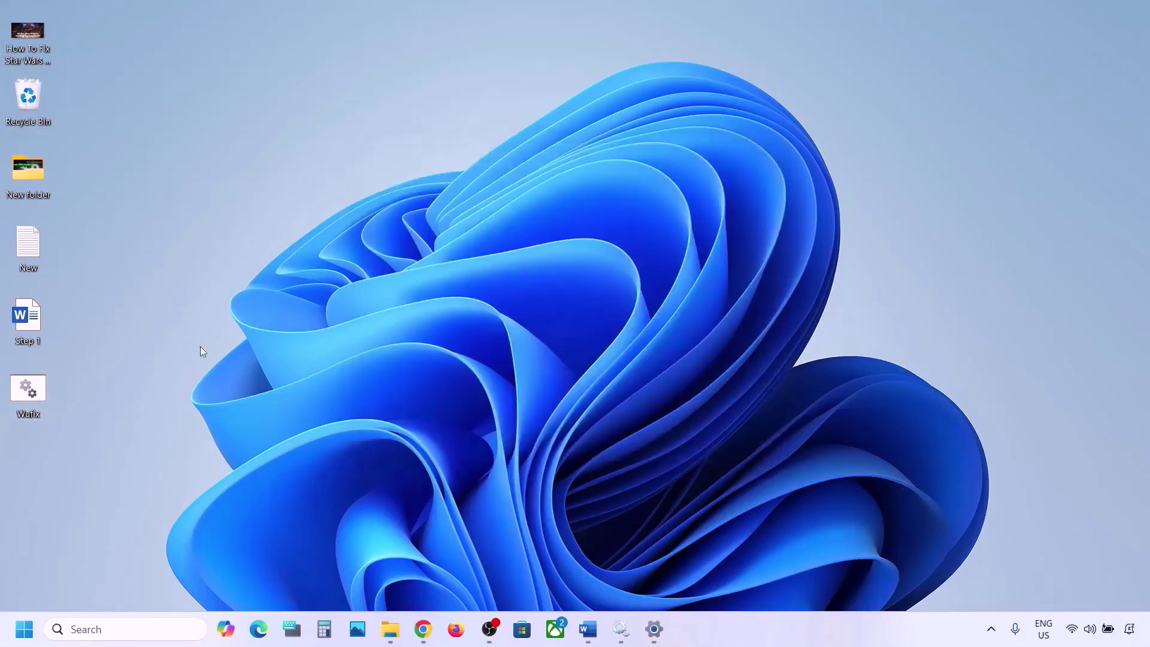
pyautogui.rightClick(35, 392)
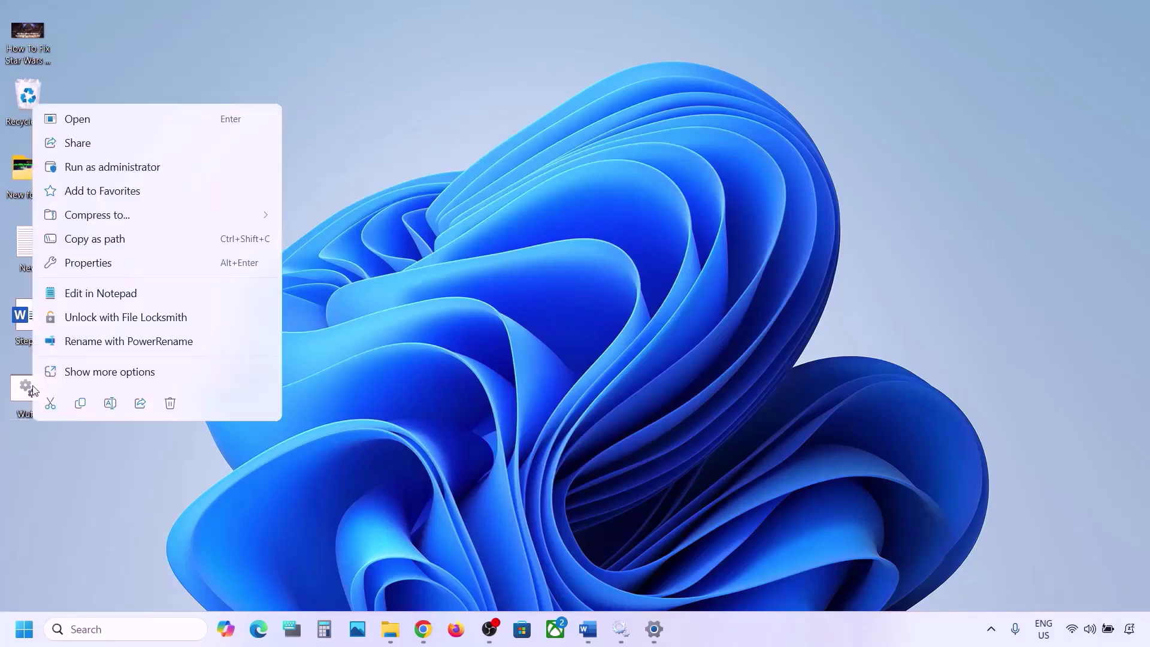
pyautogui.click(145, 173)
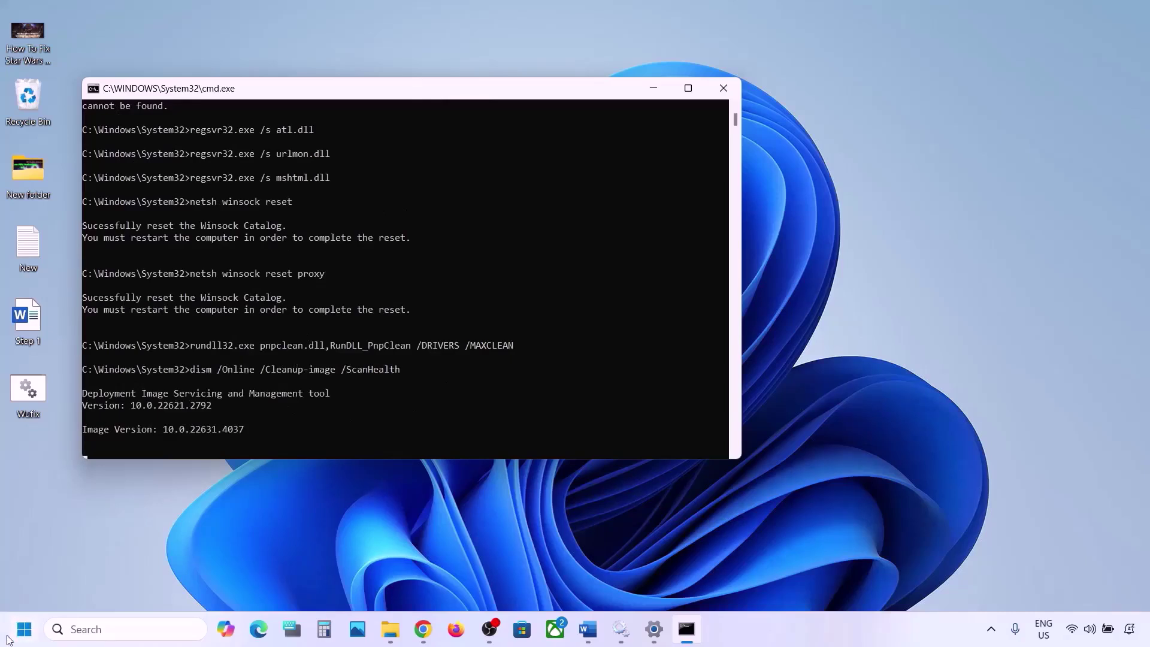
# - Leave DISM /ScanHealth running without restarting and minimize the command window
pyautogui.click(24, 629)
pyautogui.click(436, 579)
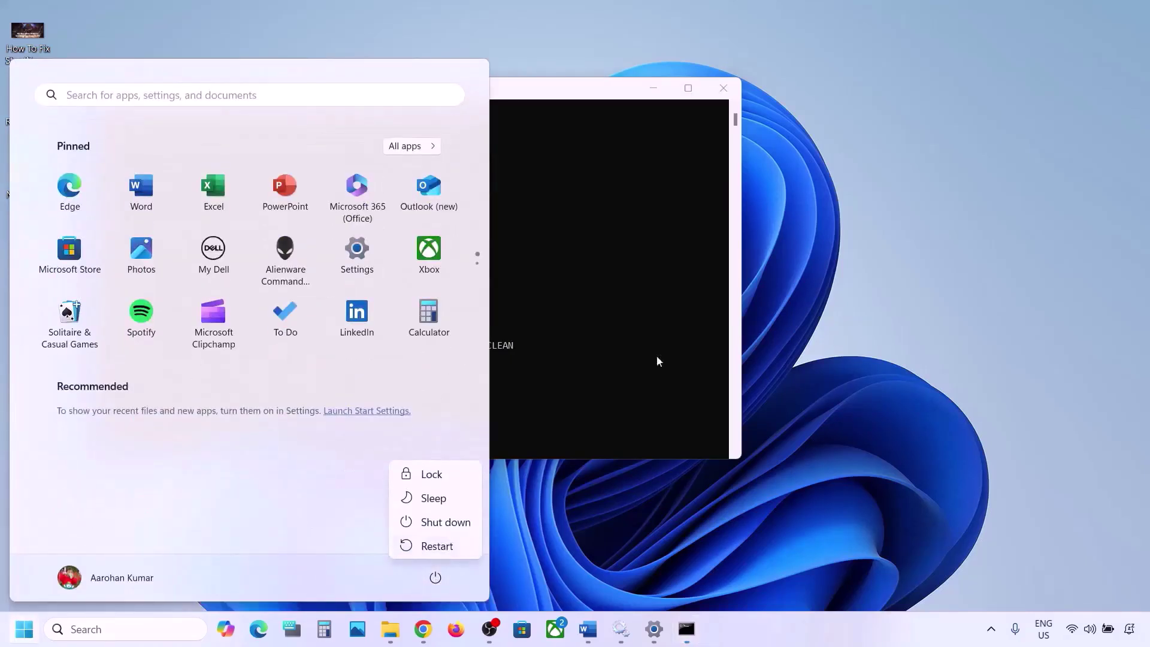
pyautogui.click(671, 324)
pyautogui.click(599, 302)
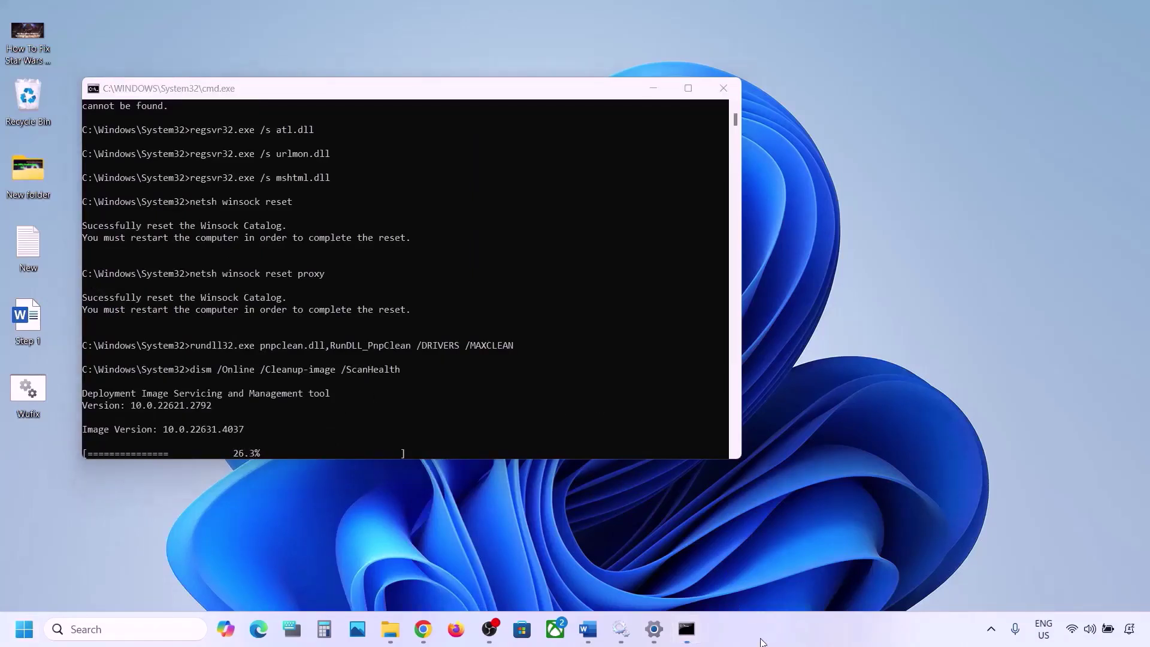
pyautogui.press('super+d')
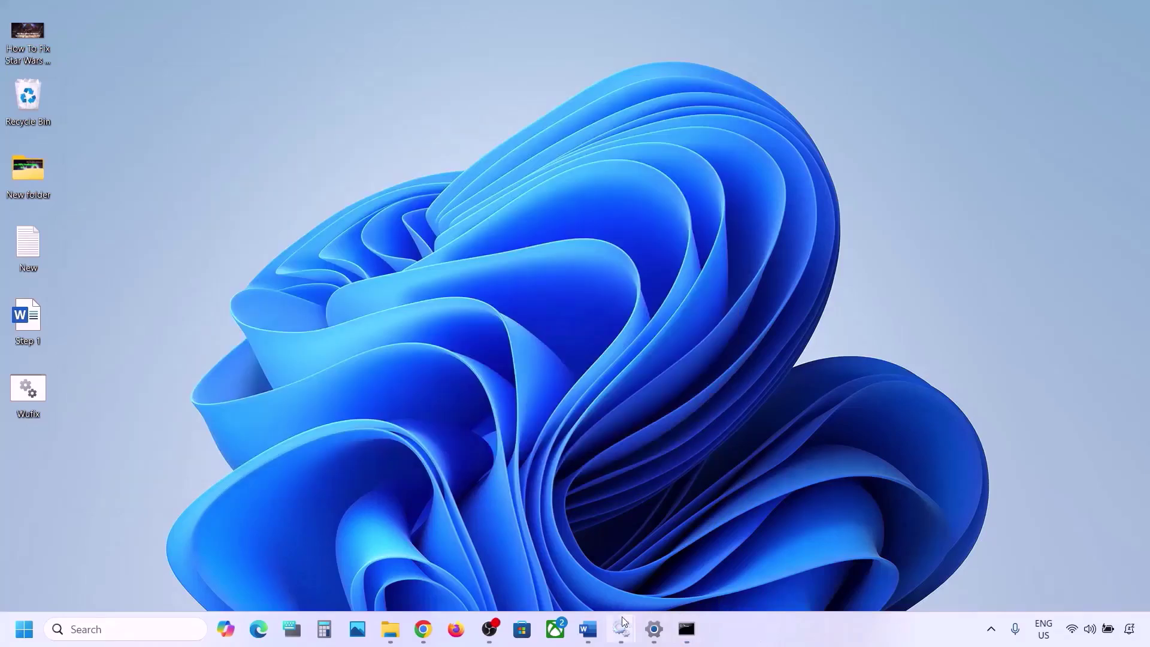
# - Follow the Word notes' 'Use Media Creation Tool' section to download the Media Creation Tool
pyautogui.click(587, 629)
pyautogui.scroll(-1, 360, 454)
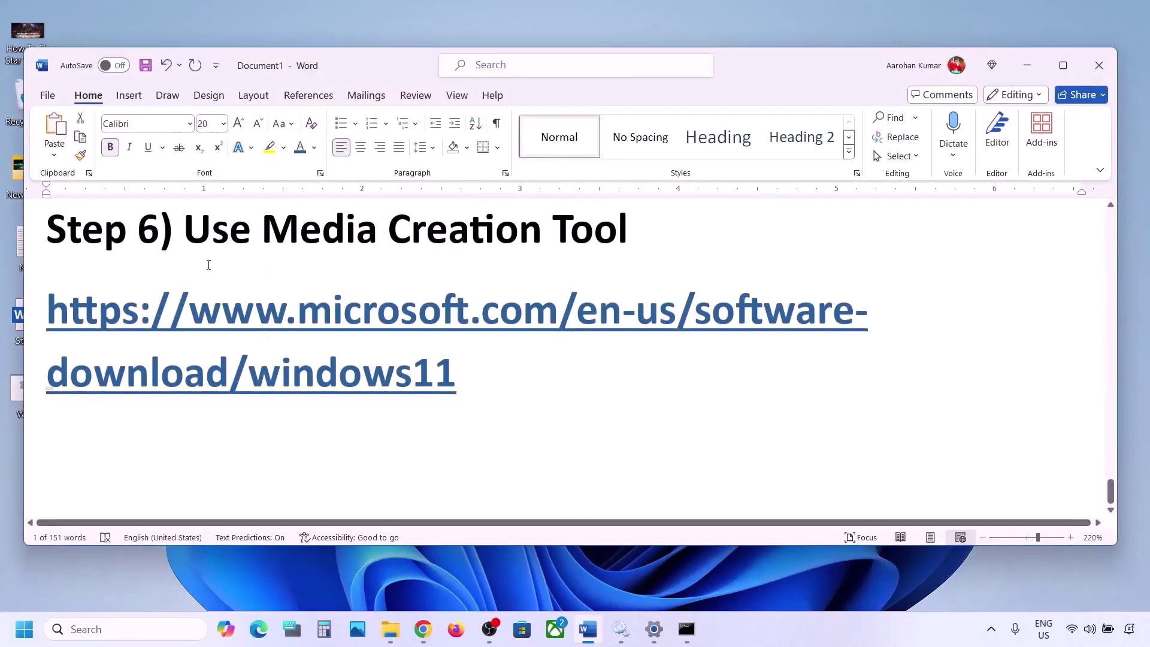
pyautogui.moveTo(188, 237); pyautogui.dragTo(632, 240)
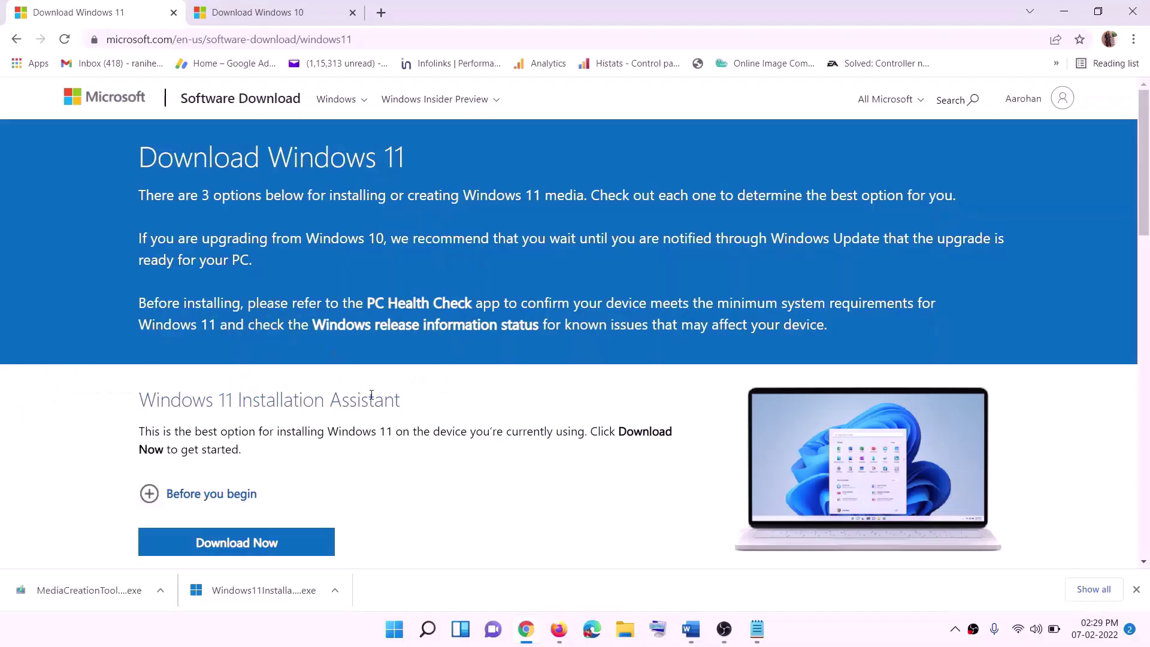
pyautogui.scroll(-4, 420, 300)
pyautogui.moveTo(212, 470); pyautogui.dragTo(314, 471)
pyautogui.scroll(-2, 312, 364)
pyautogui.moveTo(216, 356); pyautogui.dragTo(332, 356)
pyautogui.click(222, 456)
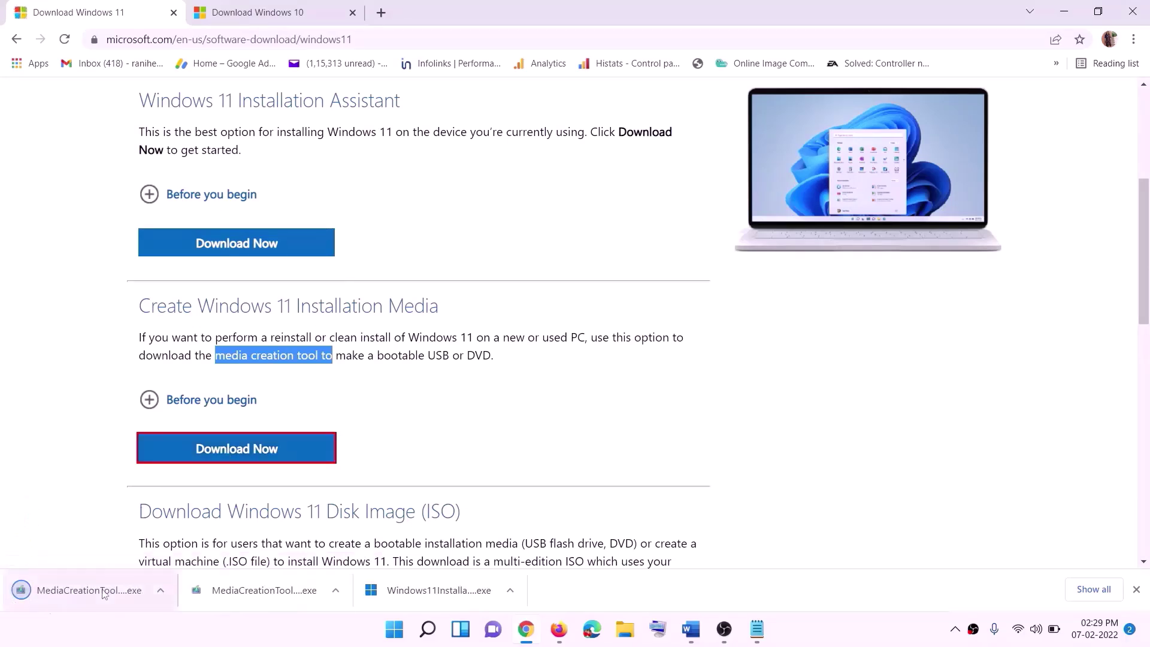
# - Run MediaCreationTool, accept the licence, keep recommended settings, and save a Windows ISO to the Desktop
pyautogui.click(103, 592)
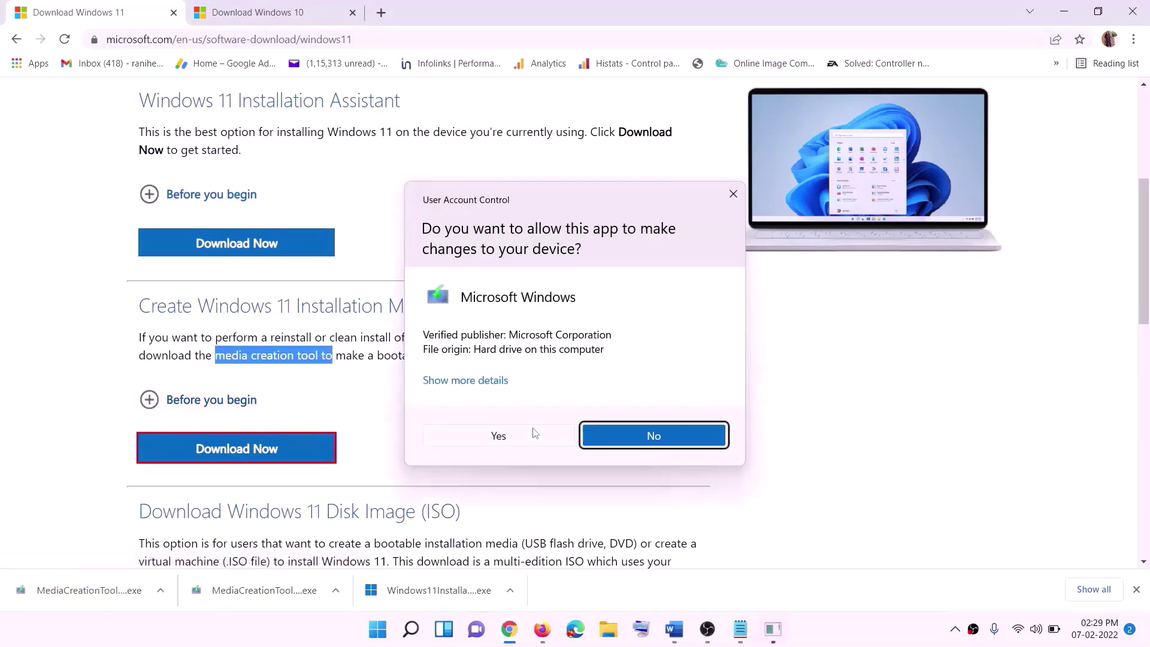
pyautogui.click(506, 437)
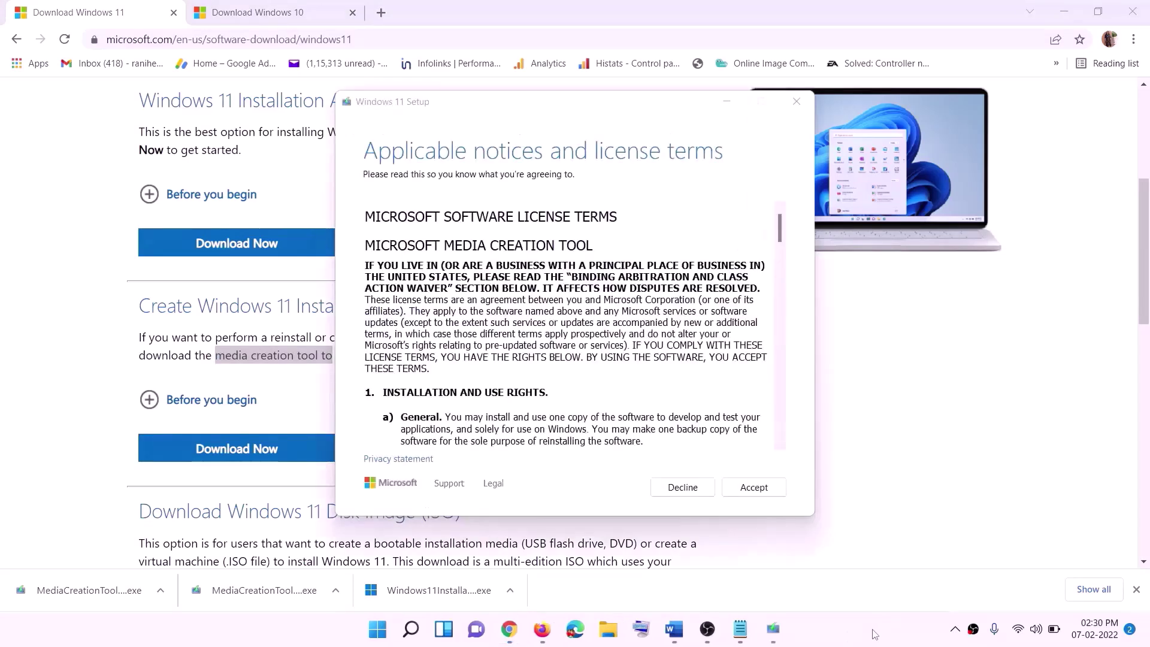
pyautogui.click(740, 488)
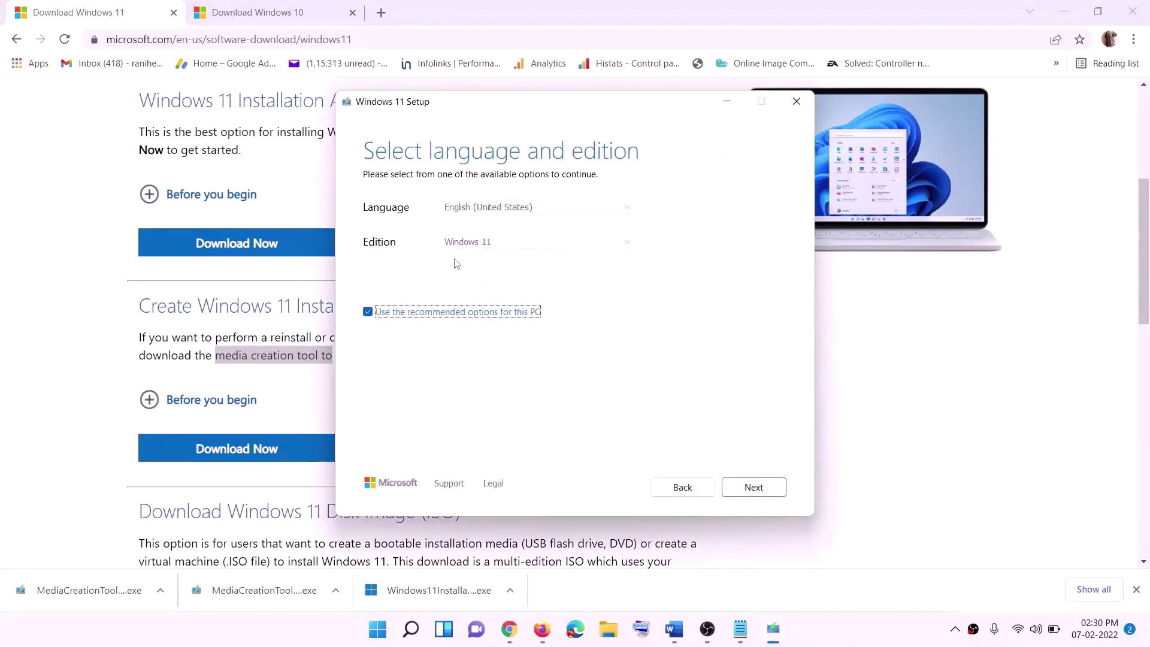
pyautogui.click(745, 489)
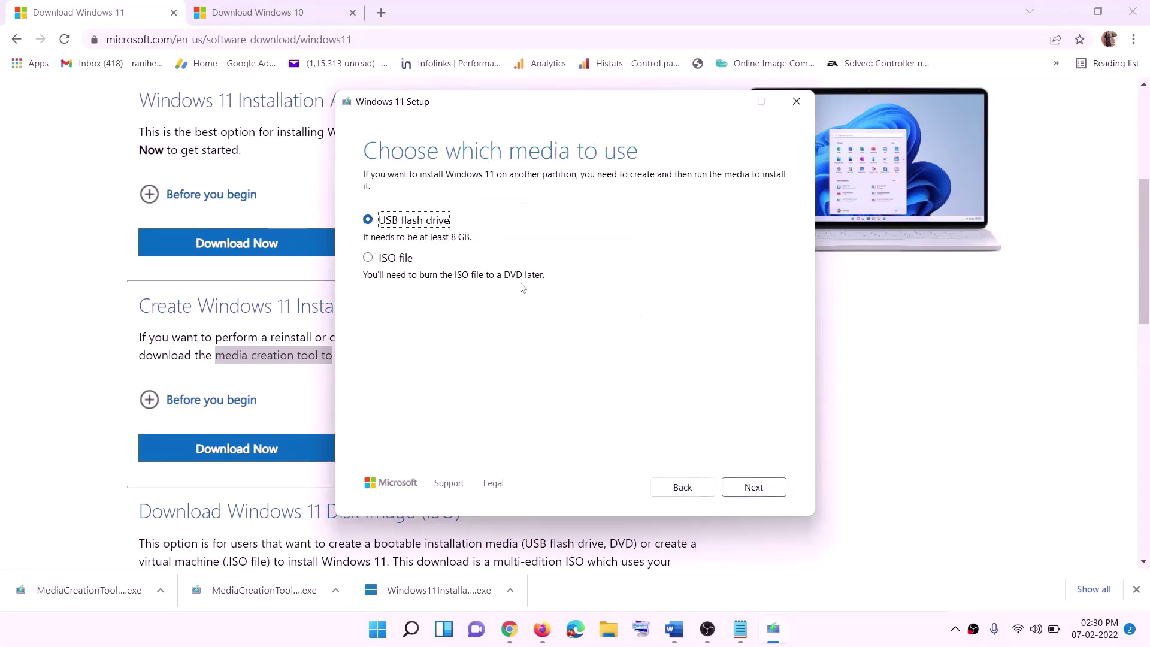
pyautogui.click(381, 259)
pyautogui.click(761, 487)
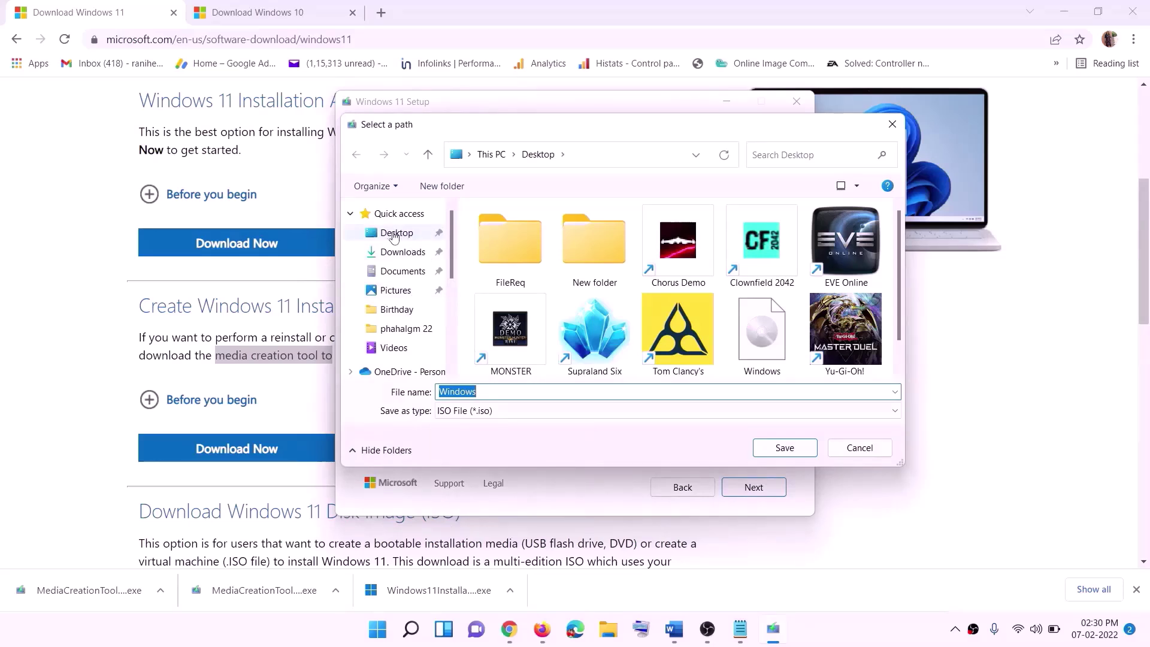
pyautogui.click(394, 235)
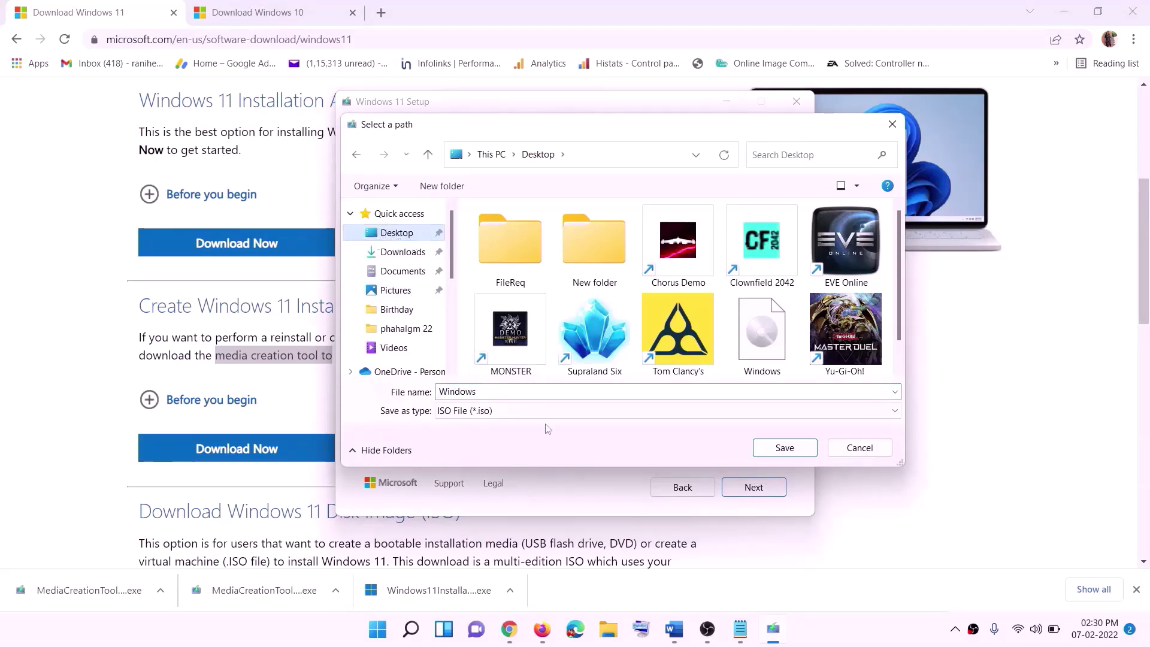
pyautogui.click(785, 448)
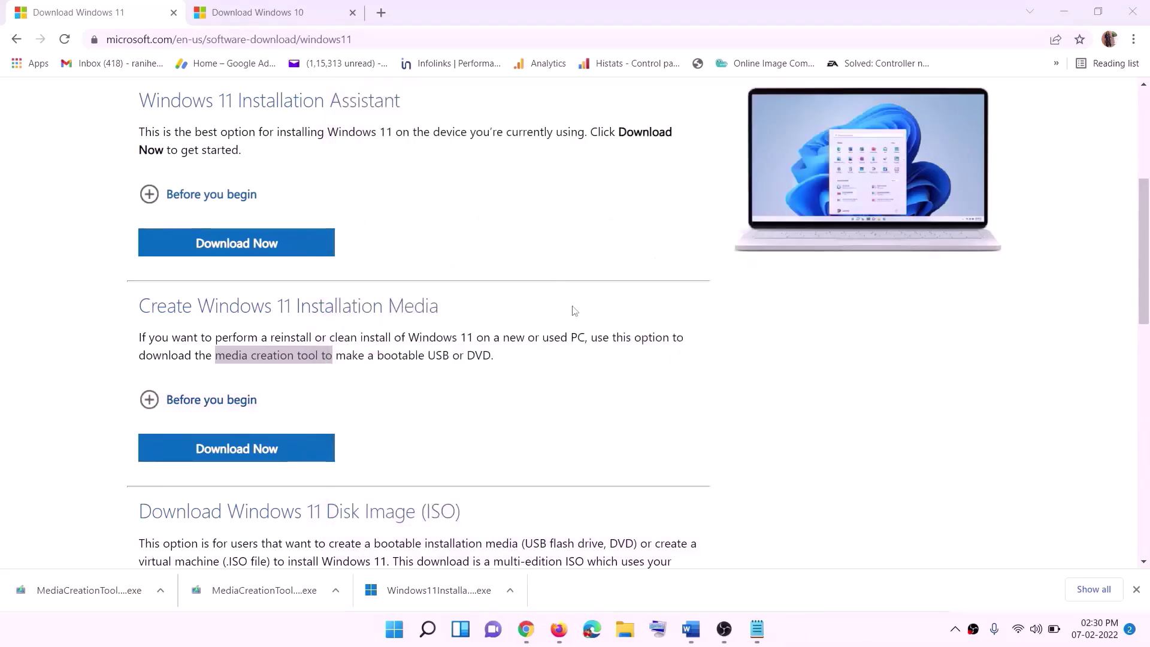
# - Mount the Windows ISO from the desktop and run its setup, approving the admin prompt
pyautogui.press('super+d')
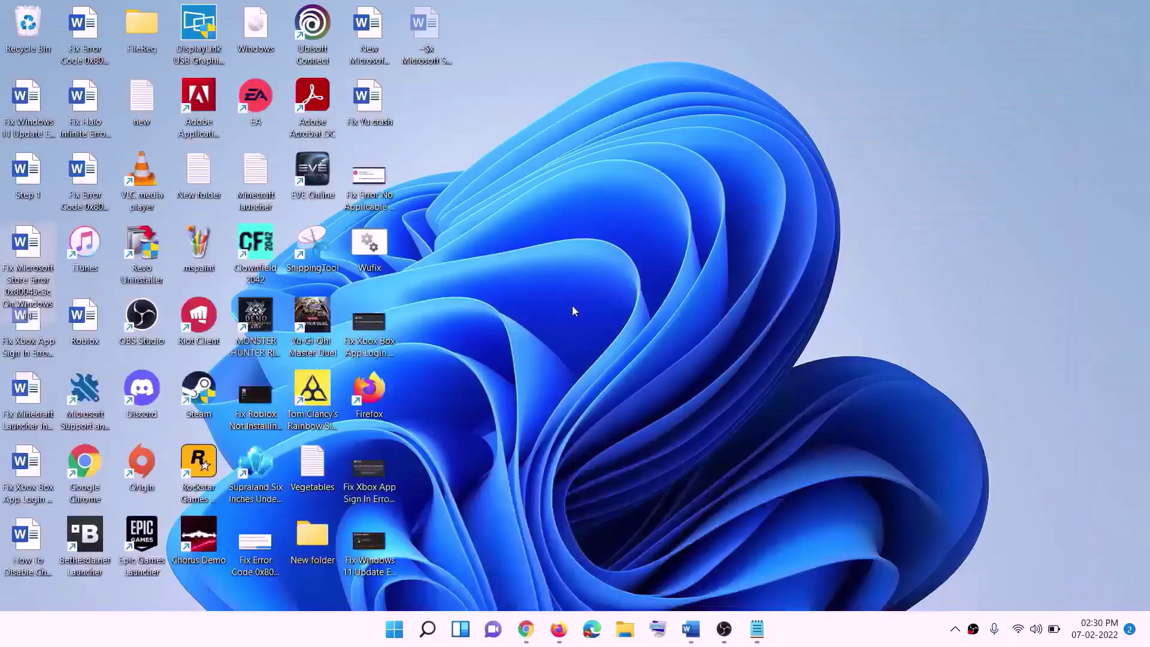
pyautogui.moveTo(261, 30); pyautogui.dragTo(465, 354)
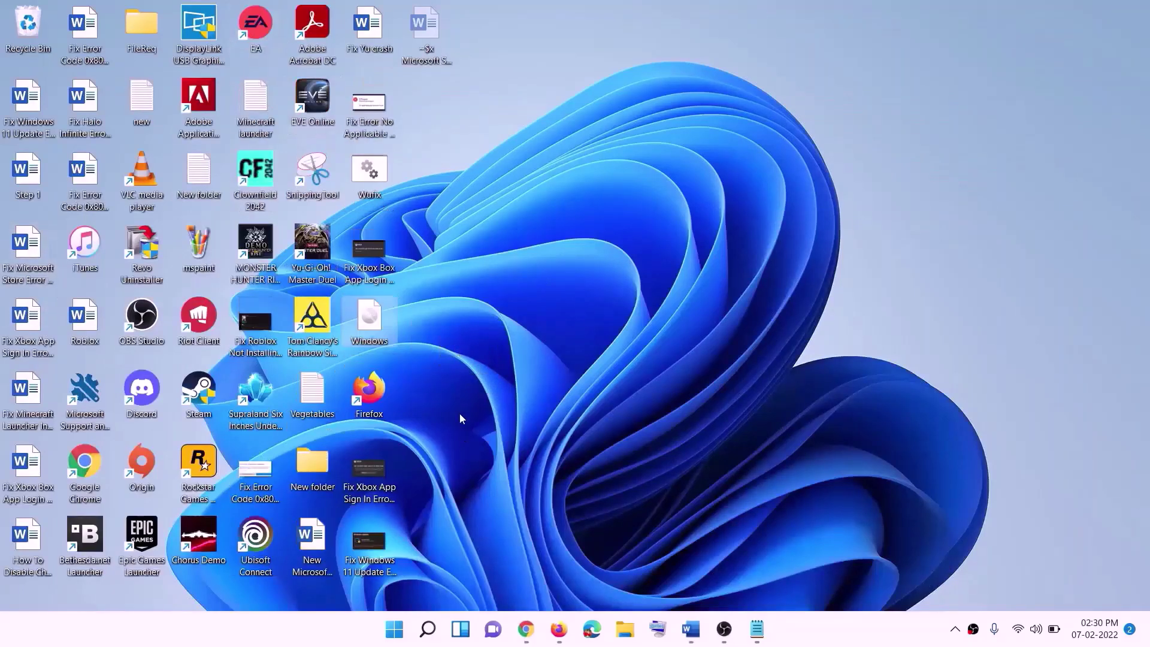
pyautogui.doubleClick(370, 318)
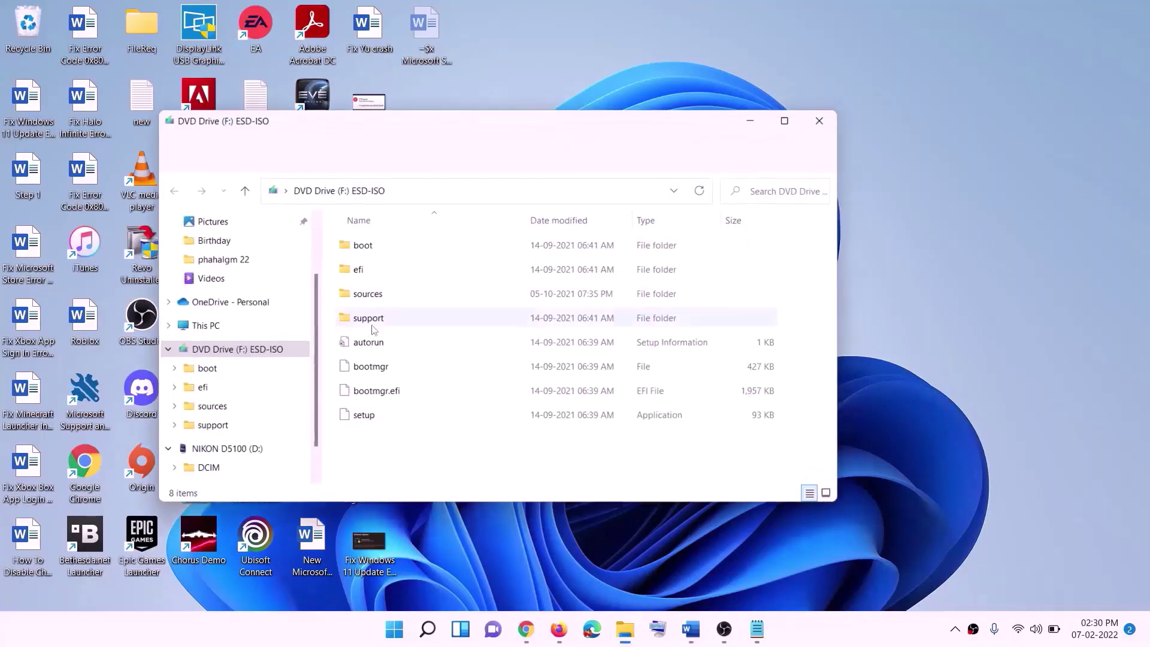
pyautogui.click(364, 418)
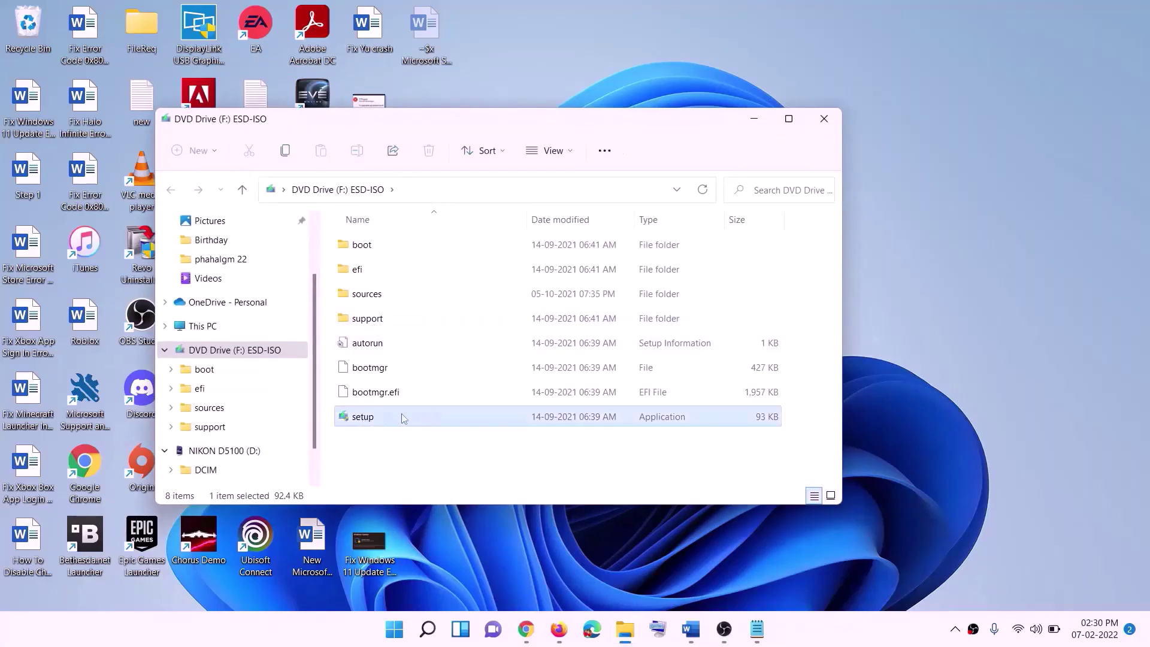
pyautogui.doubleClick(392, 416)
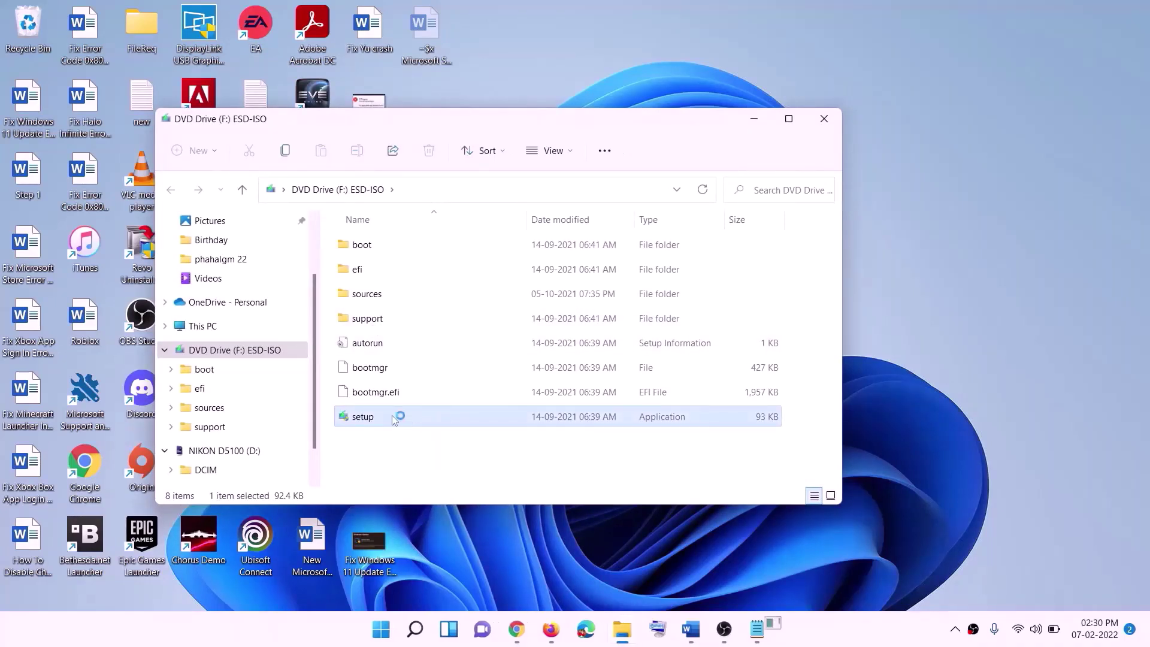
pyautogui.click(464, 470)
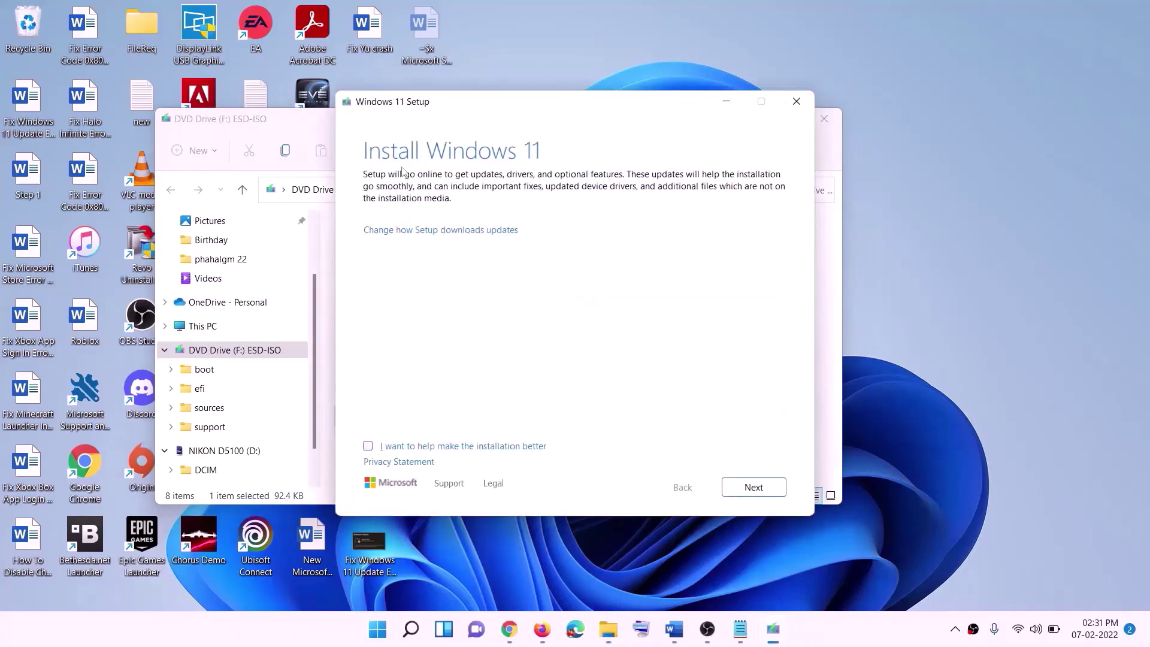
# - Continue Windows 11 Setup so it checks for updates, reaching the Ready to install summary
pyautogui.click(770, 486)
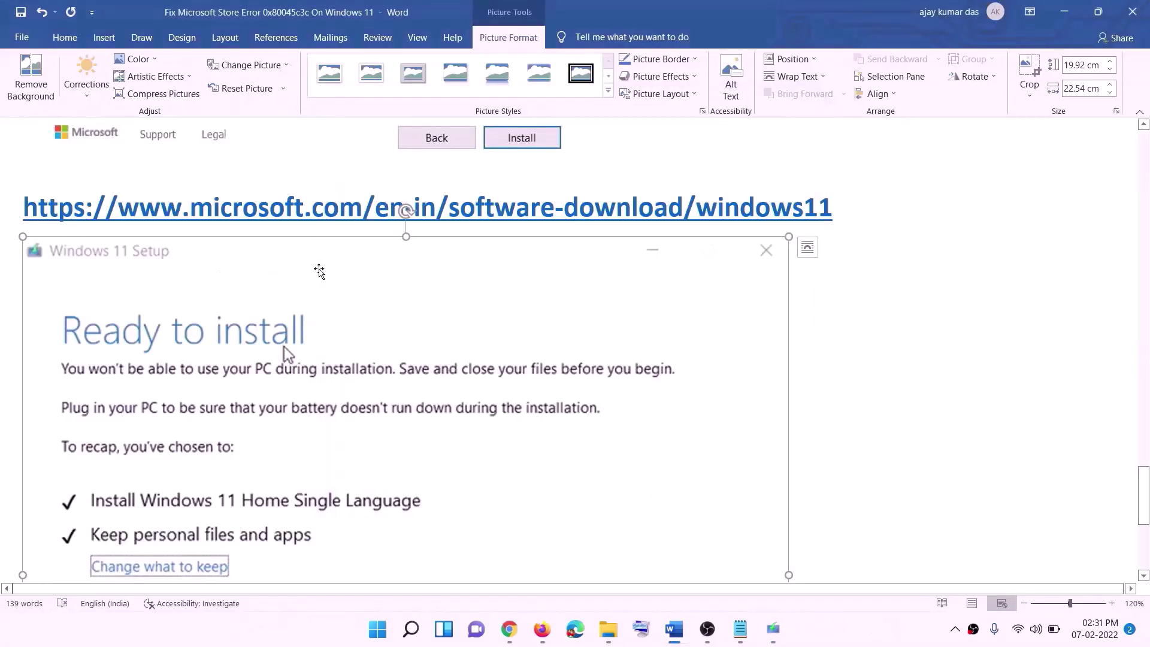
pyautogui.scroll(-2, 266, 299)
pyautogui.scroll(-3, 266, 299)
pyautogui.scroll(-1, 314, 239)
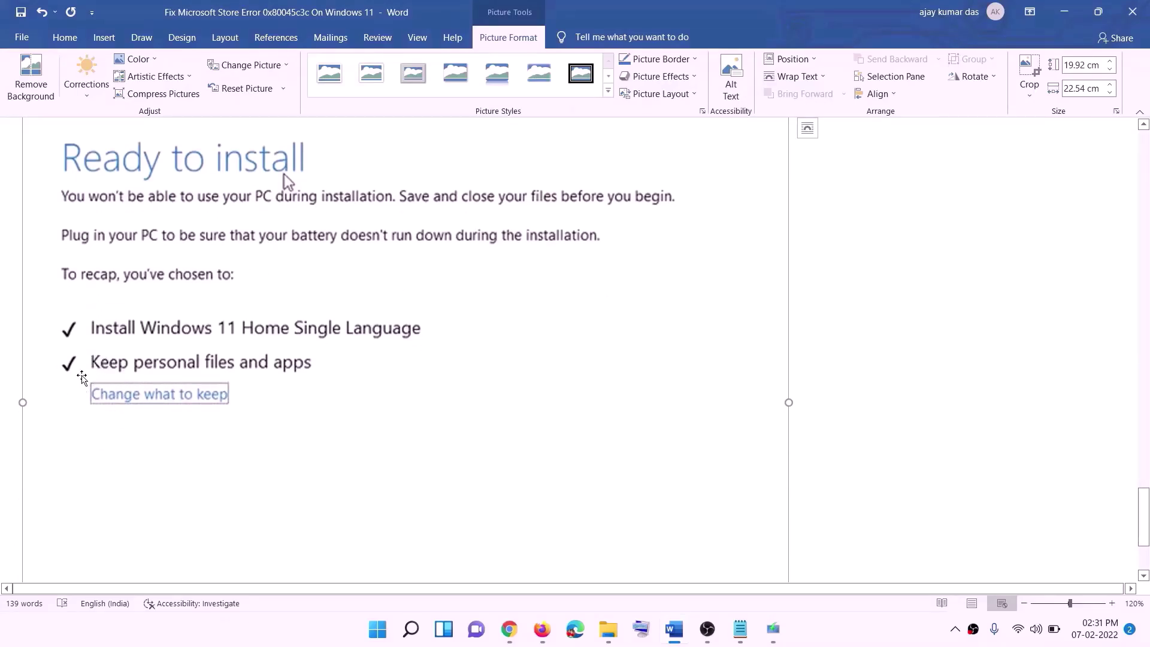
pyautogui.scroll(-3, 294, 374)
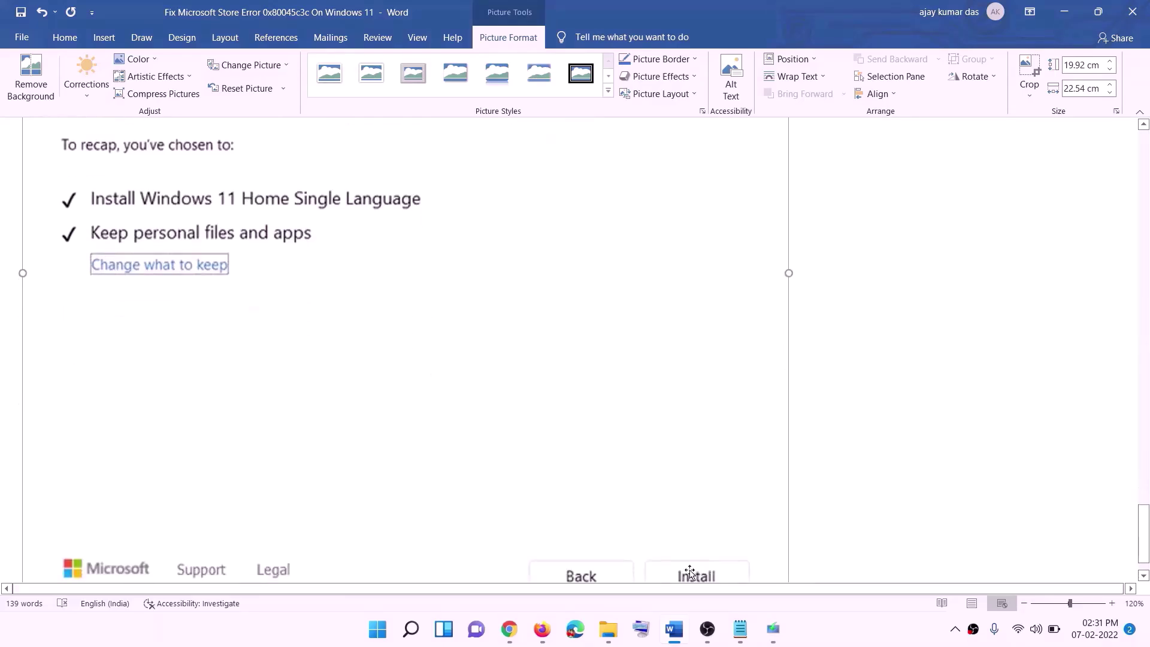
# - Highlight the KB5048667 update number, shown downloading at 100% in Windows Update
pyautogui.scroll(7, 610, 447)
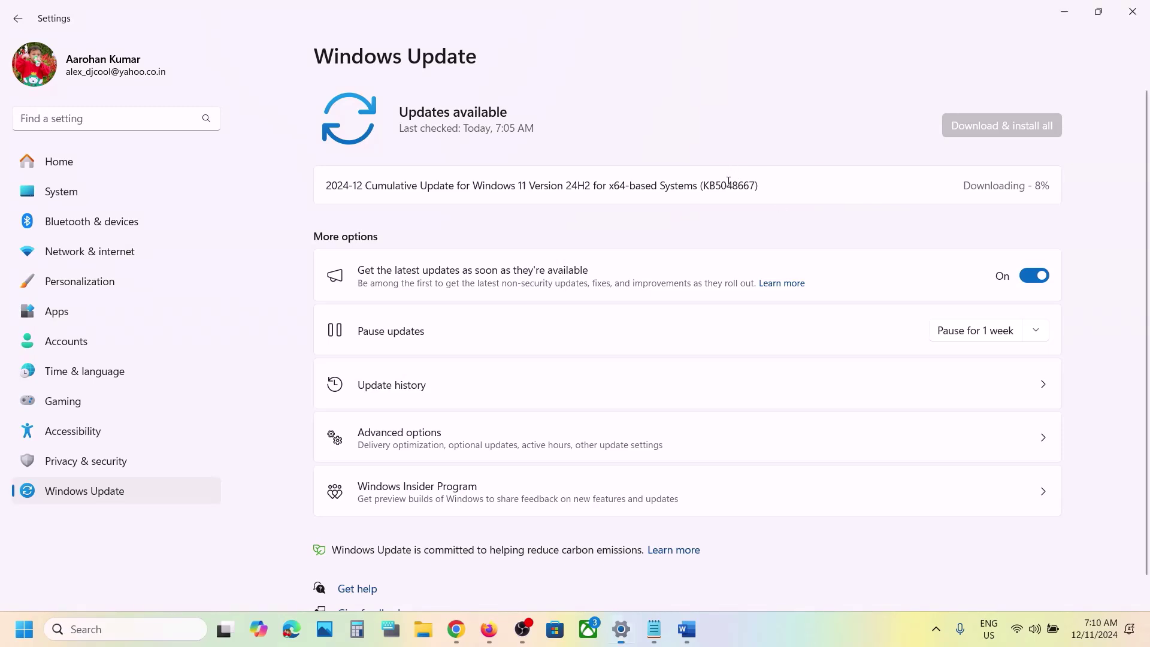
pyautogui.doubleClick(728, 183)
pyautogui.click(819, 616)
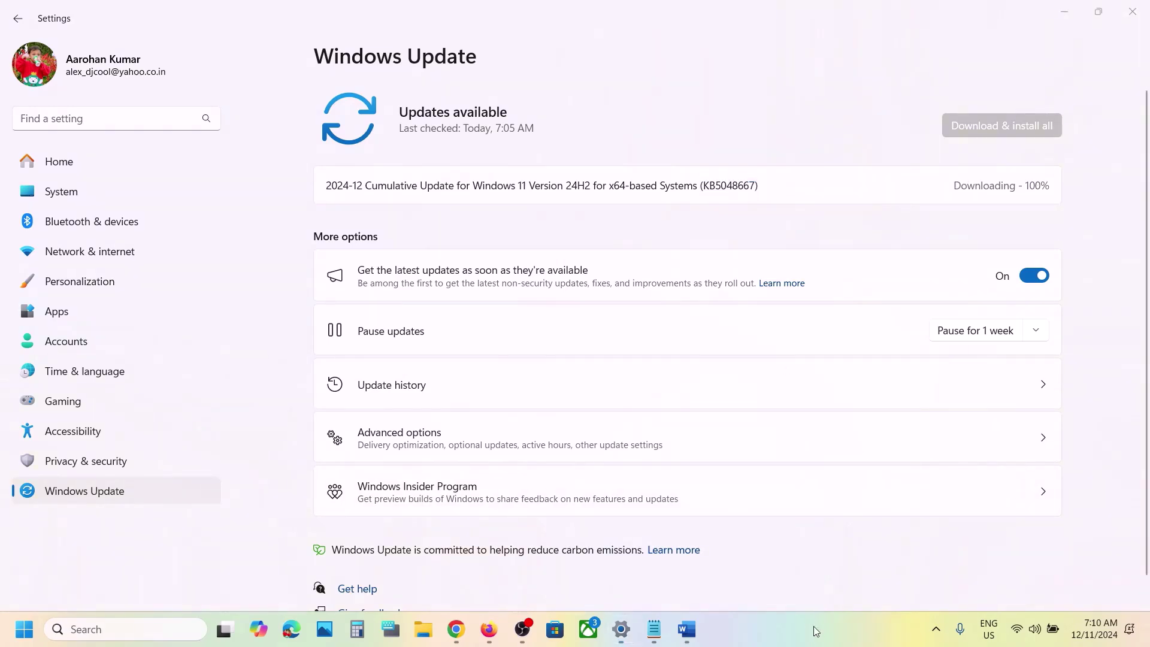